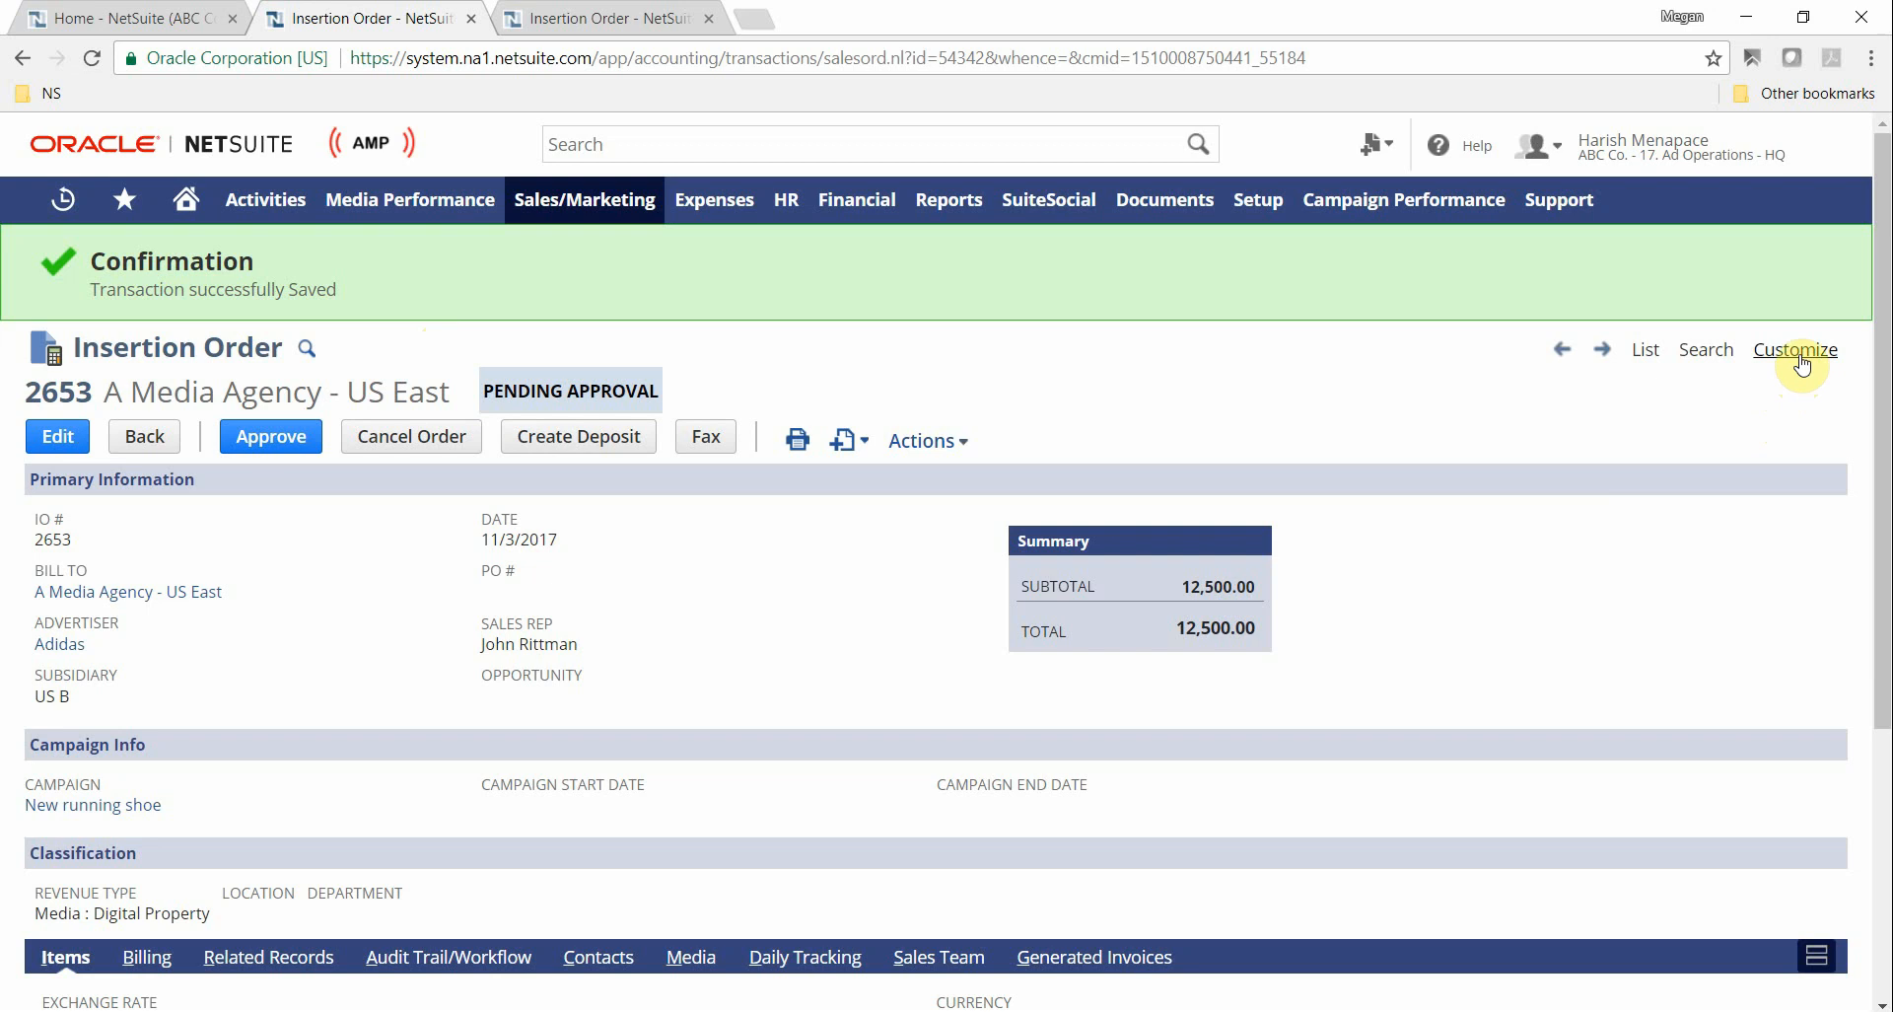
Review the bill-to client, campaign name and dates, and classification fields of the insertion order pending approval.
mouse_move(1804, 364)
scroll(1717, 605, down, 1)
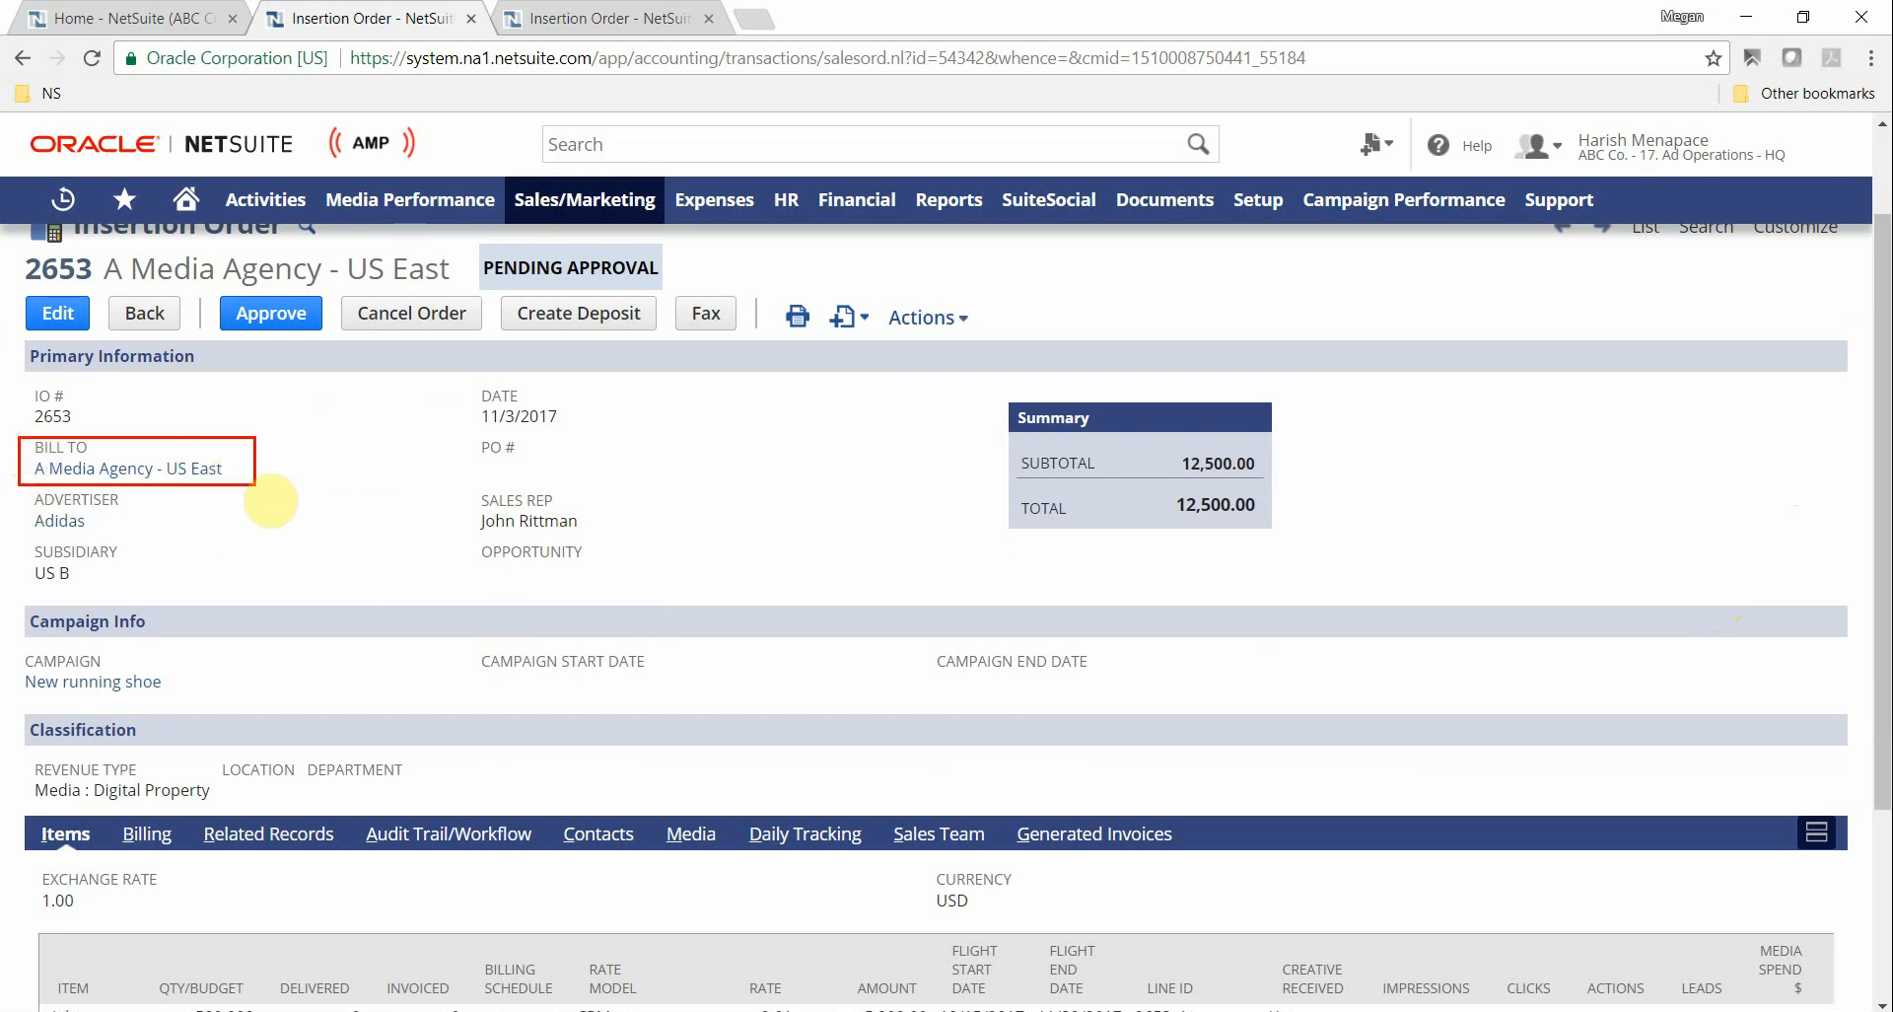
drag(255, 485, 263, 535)
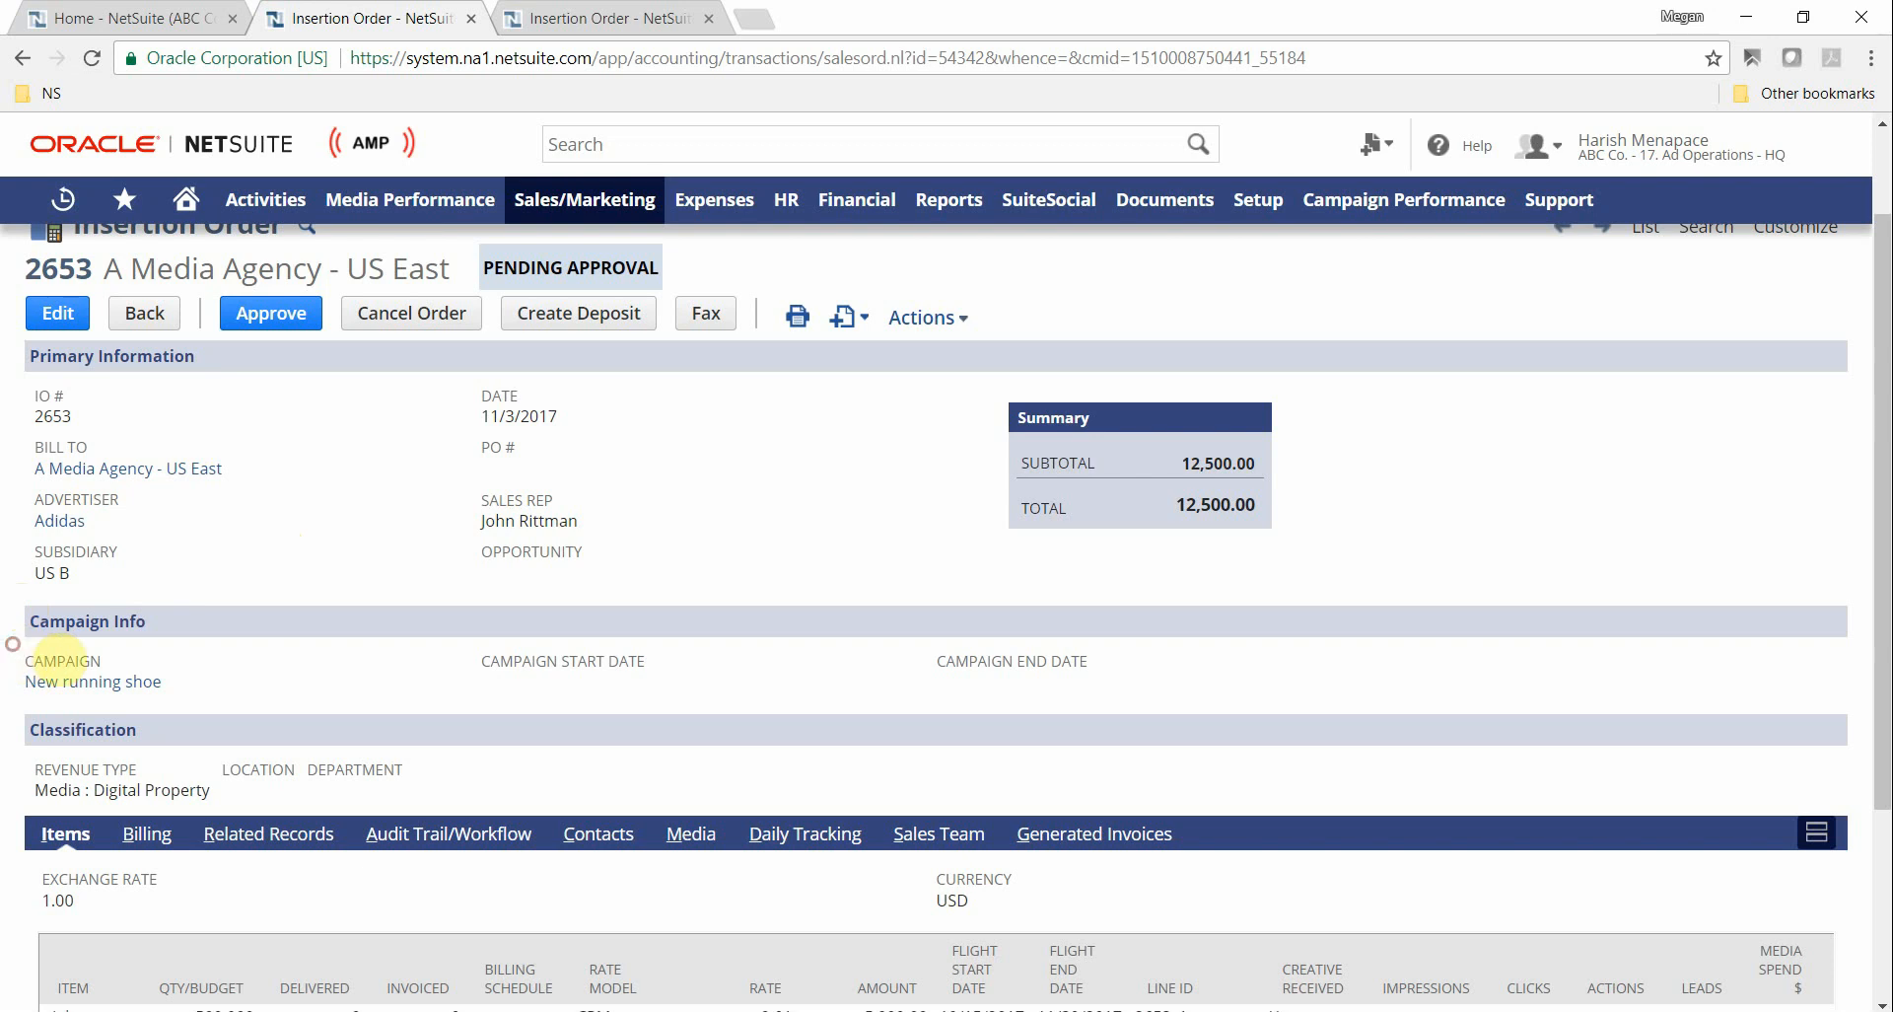
drag(12, 642, 193, 703)
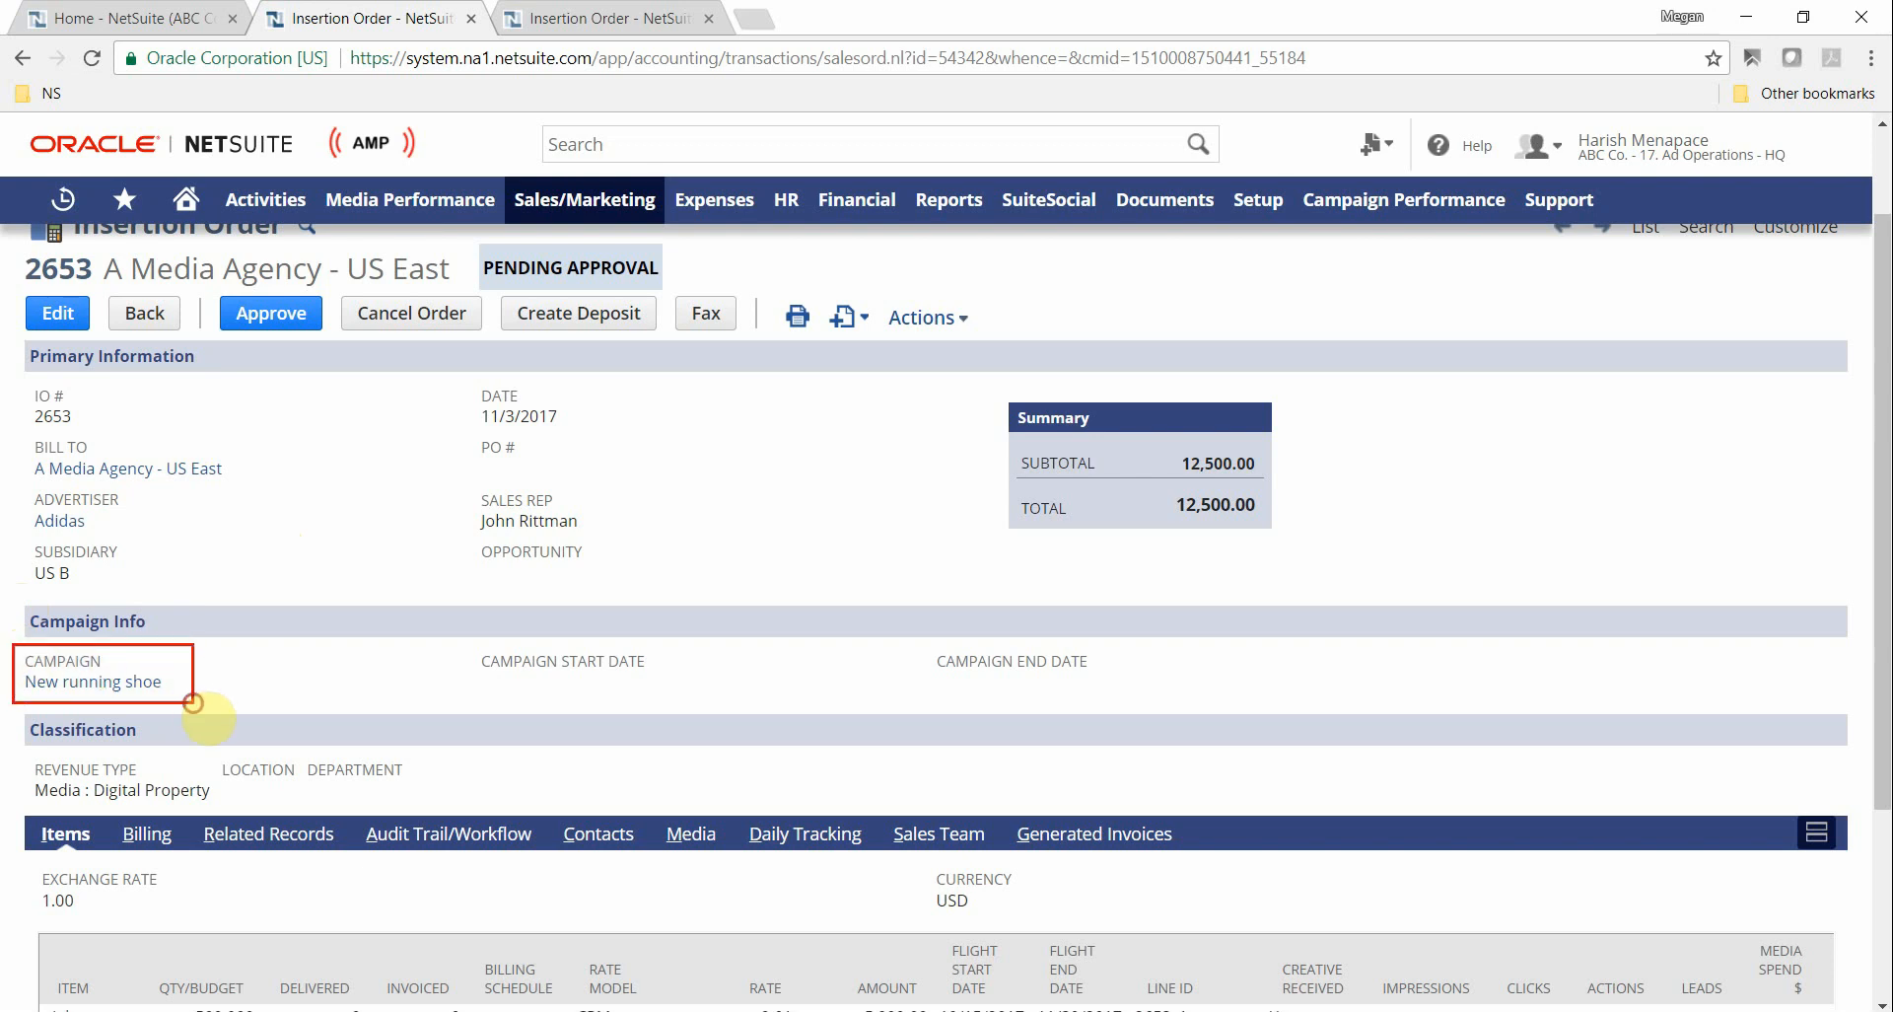
drag(469, 642, 1168, 733)
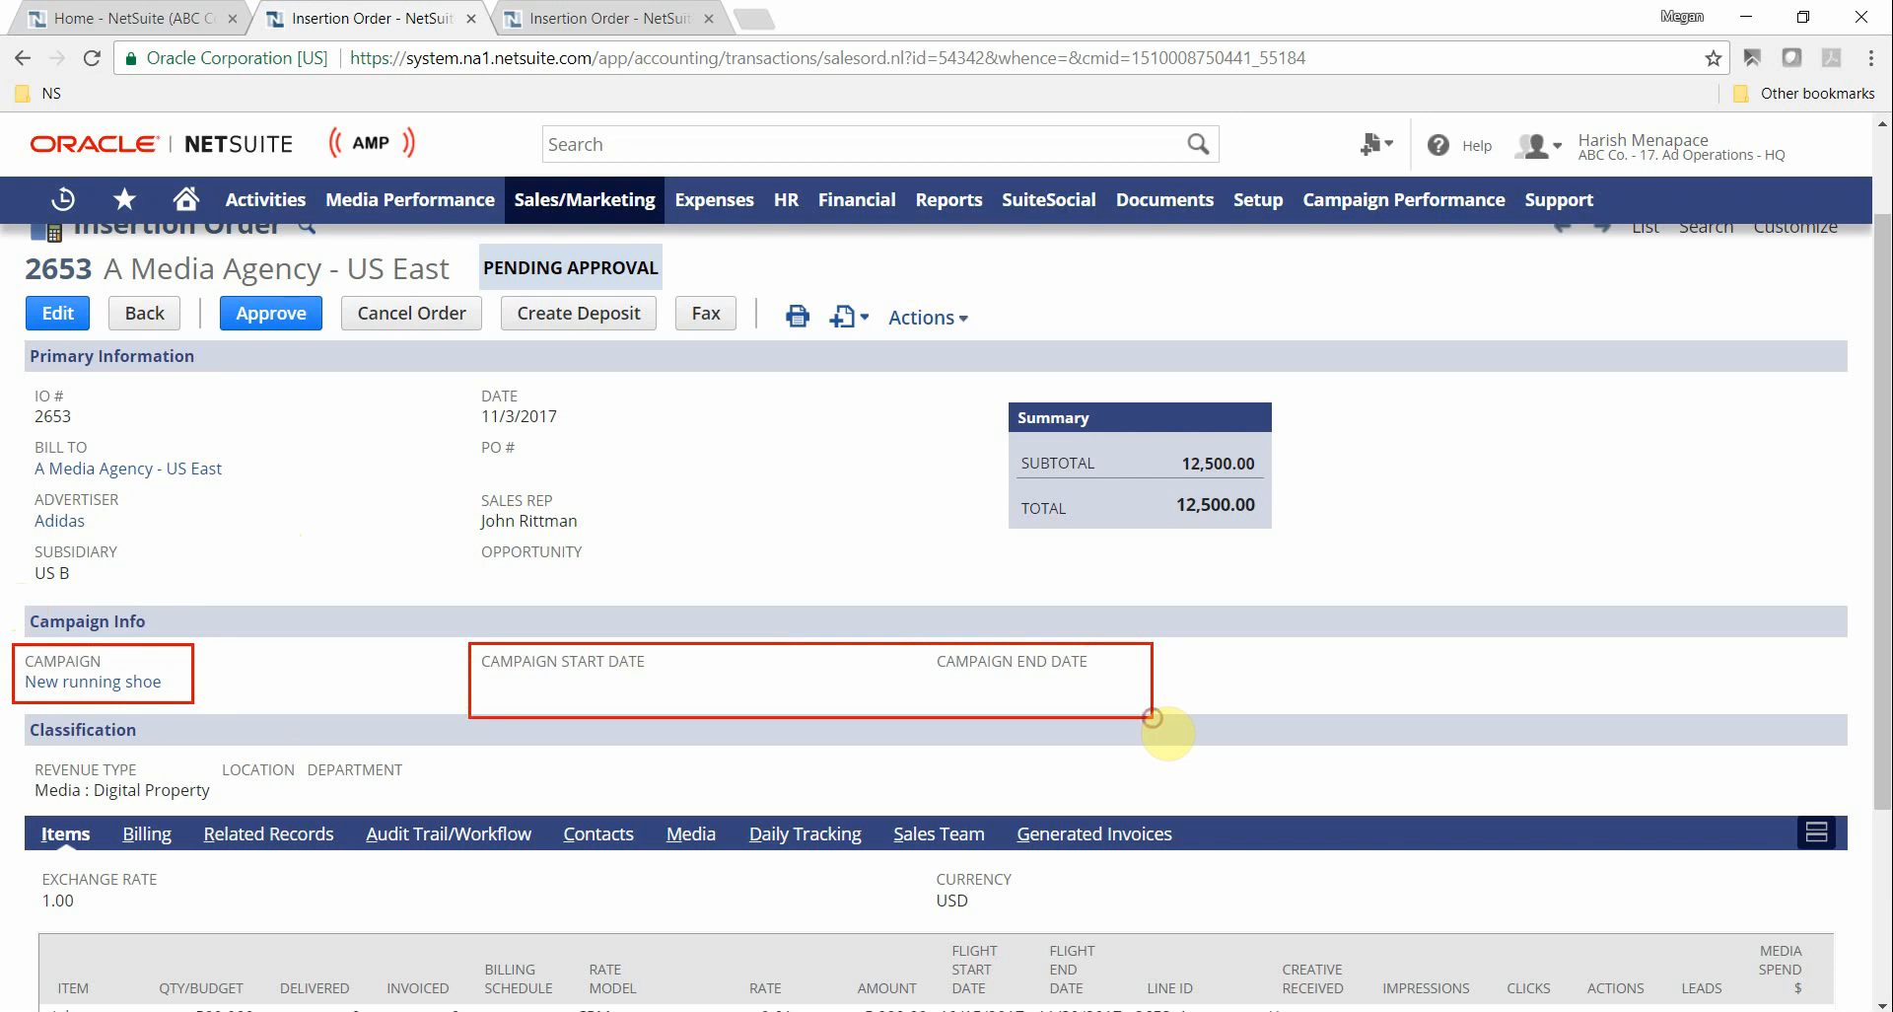
key(Escape)
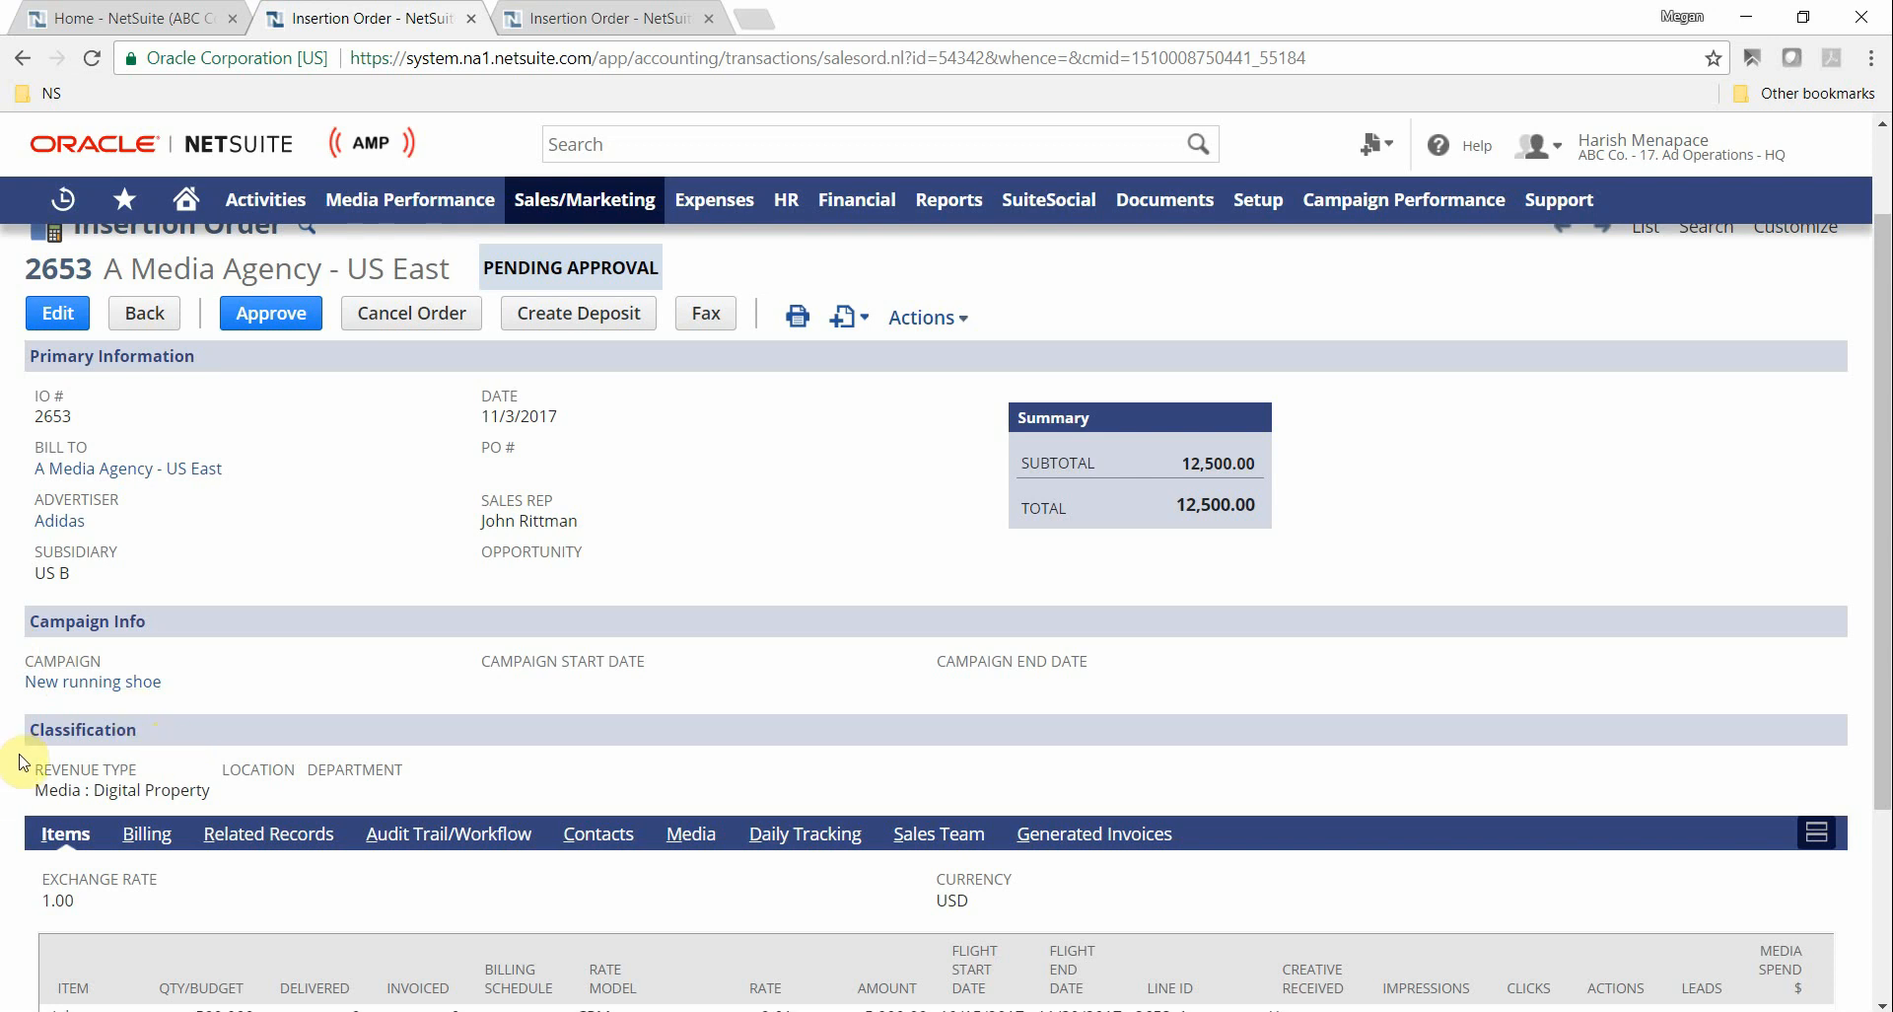
mouse_move(17, 754)
mouse_down()
mouse_move(200, 788)
mouse_move(228, 826)
mouse_move(461, 828)
mouse_up()
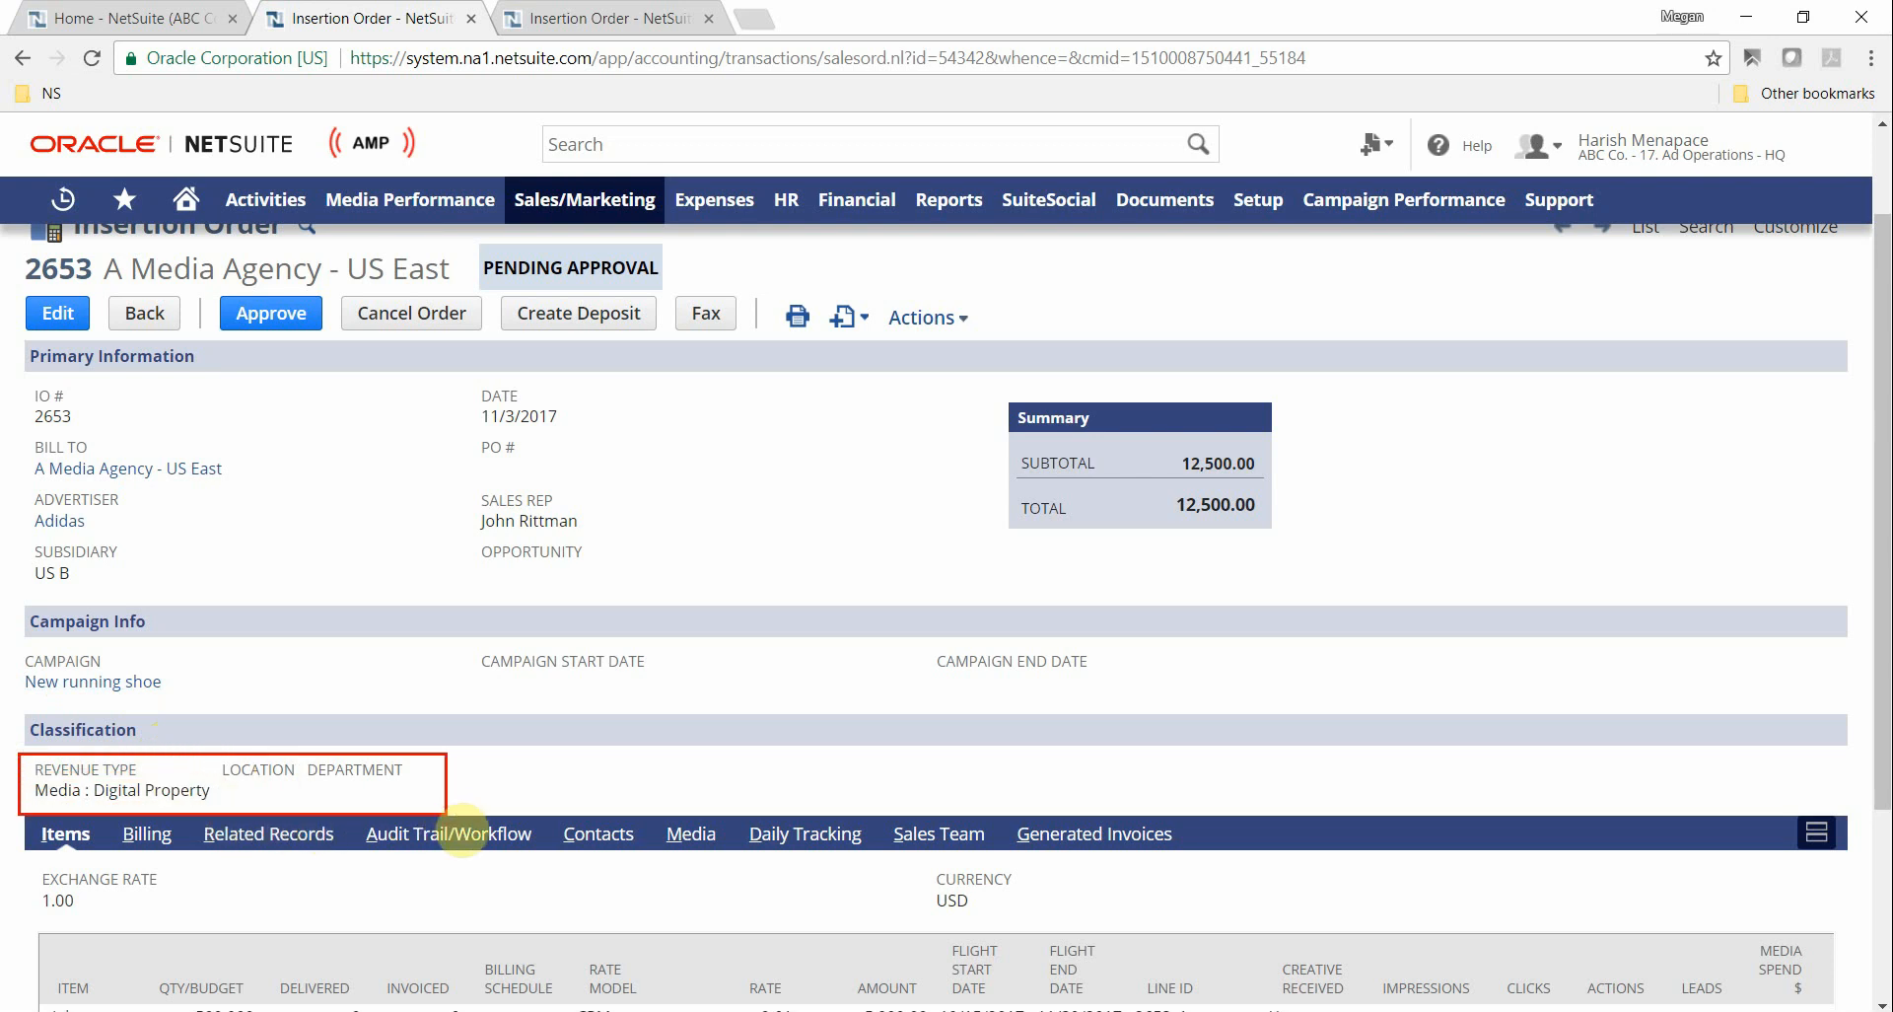
key(Escape)
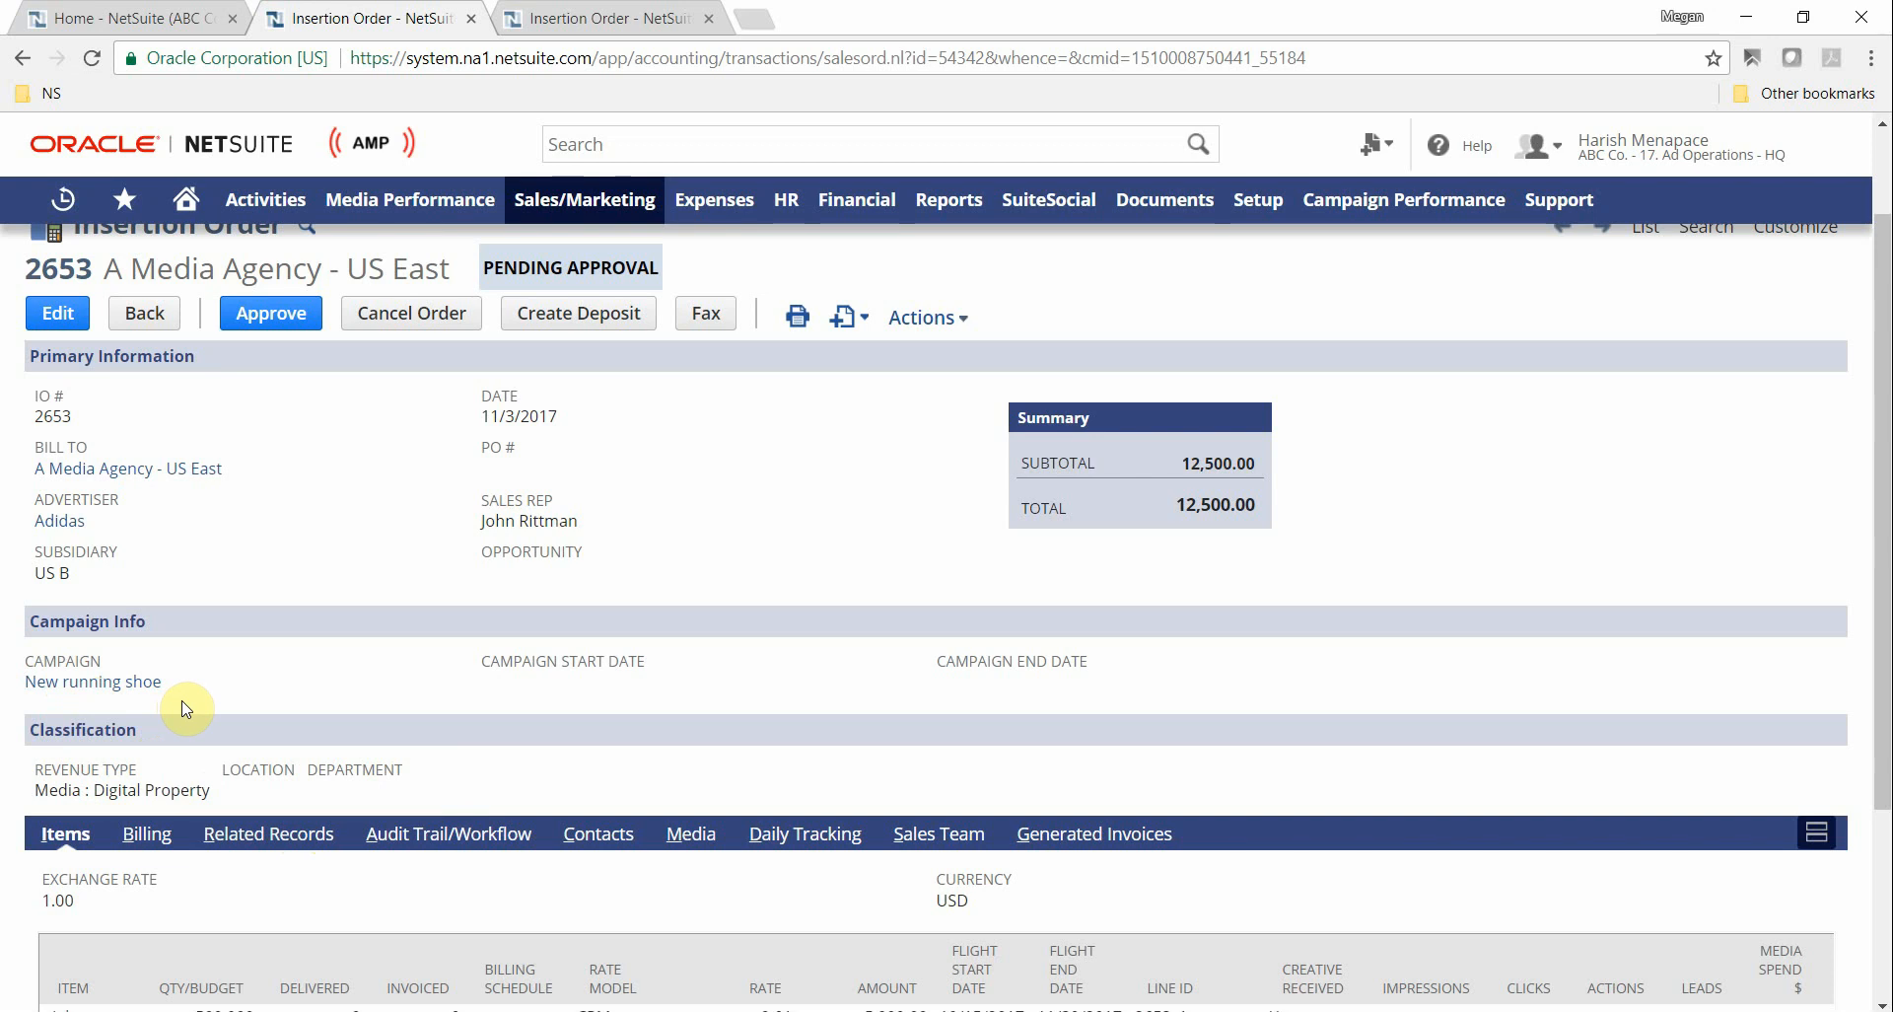
Examine the order's item lines: items, quantities, rate models, rates, amounts, flight dates, line IDs and creative received status.
scroll(181, 708, down, 3)
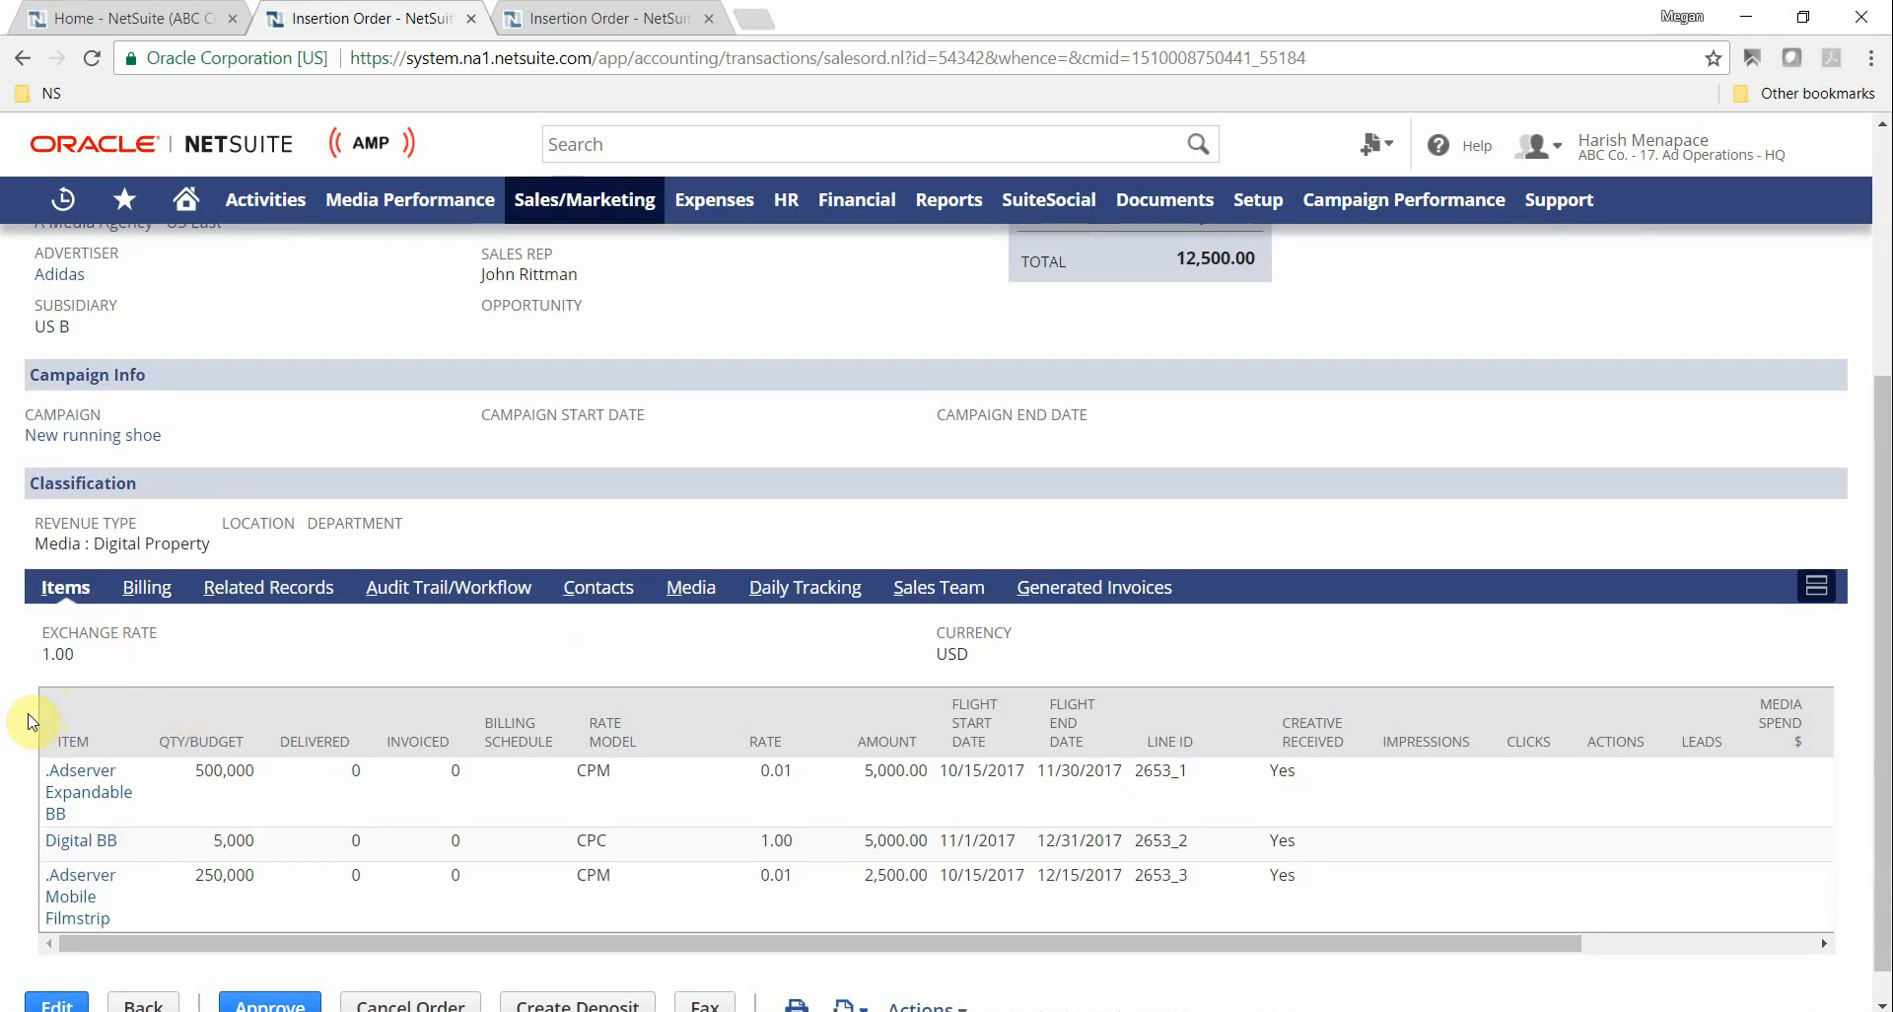
key(ctrl+2)
mouse_move(27, 722)
mouse_down()
mouse_move(143, 809)
mouse_move(149, 933)
mouse_move(286, 938)
mouse_move(270, 940)
mouse_up()
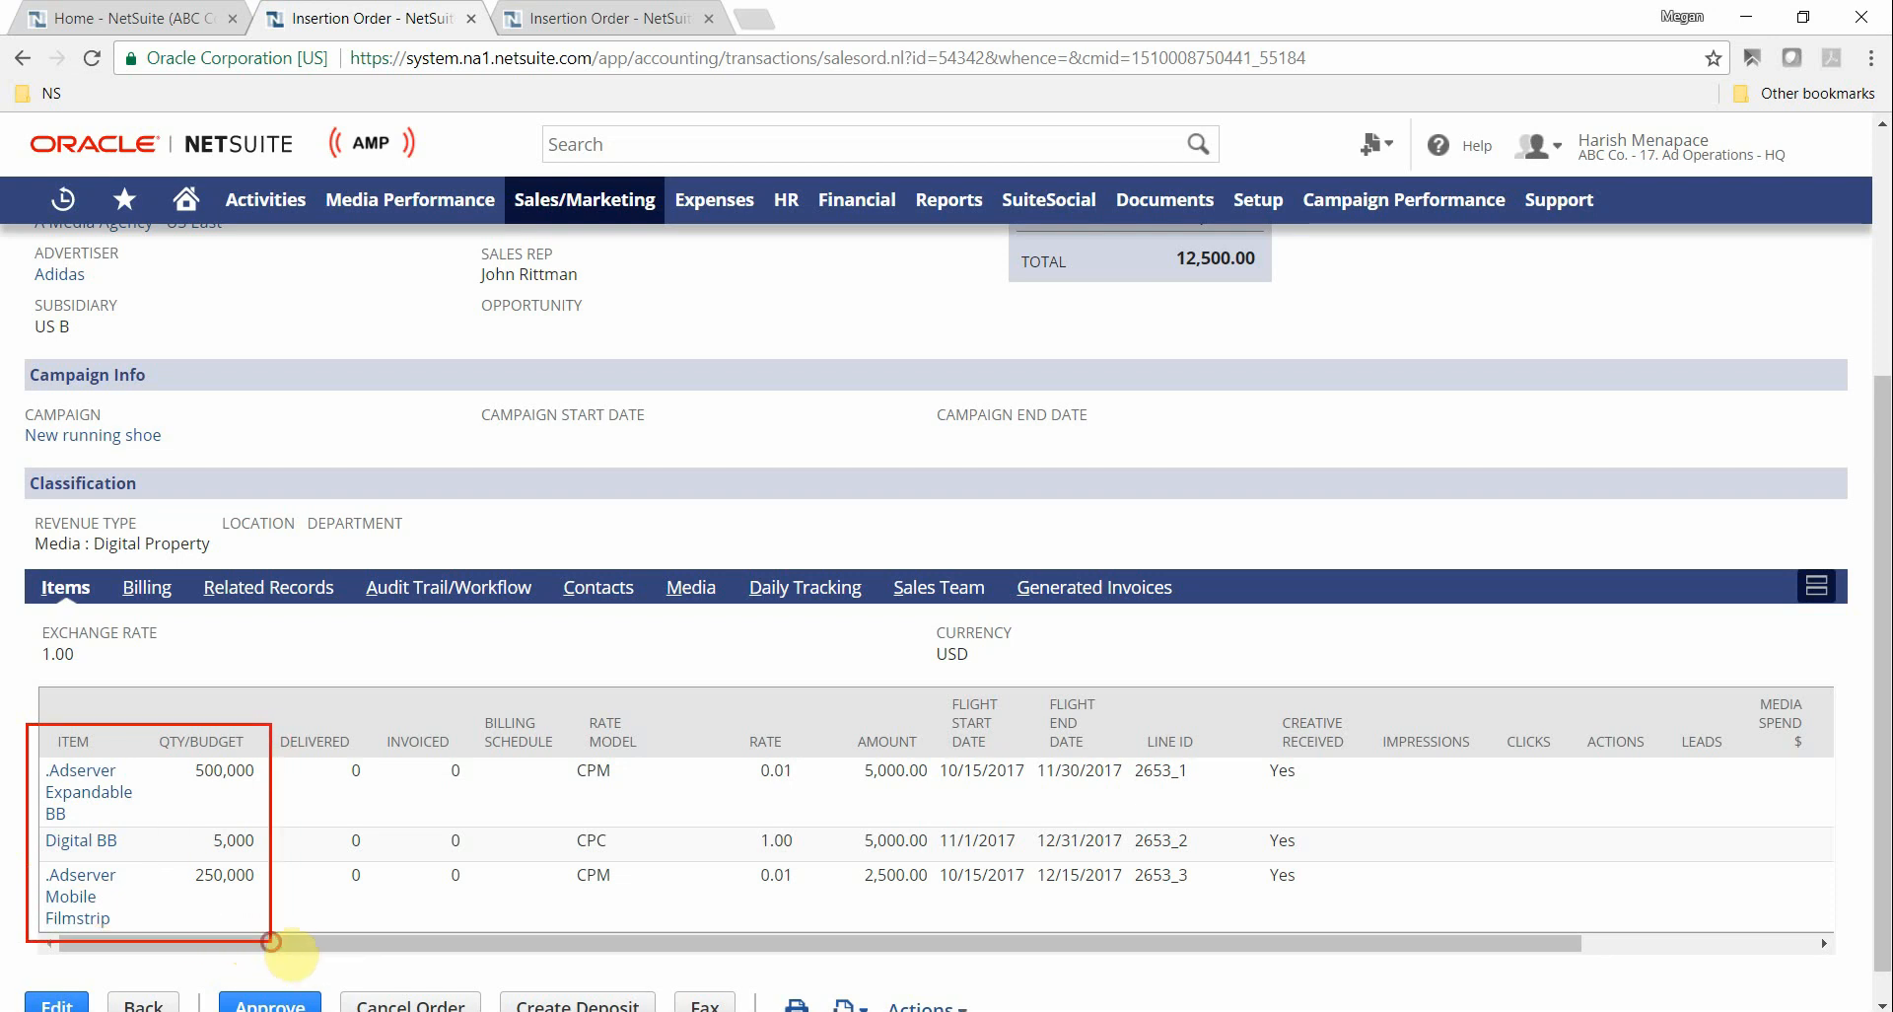
mouse_move(563, 701)
mouse_down()
mouse_move(680, 828)
mouse_move(680, 951)
mouse_up()
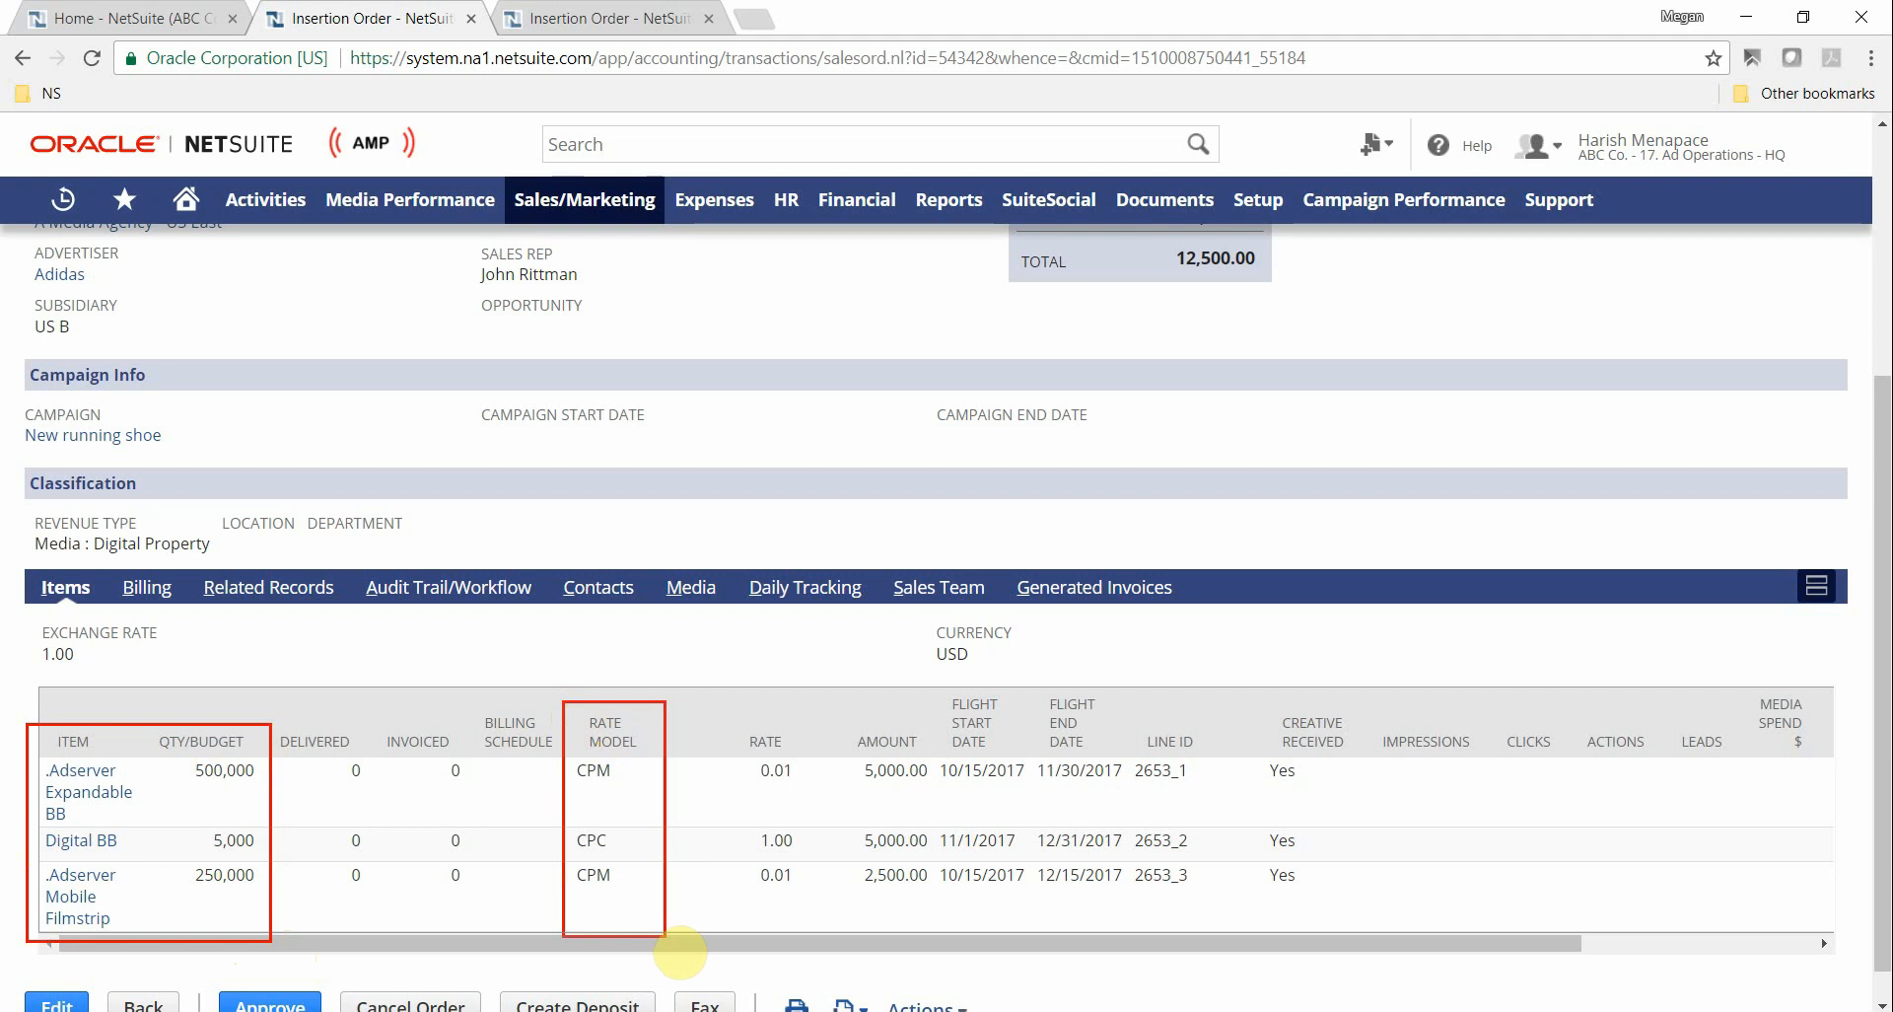
drag(680, 952, 831, 949)
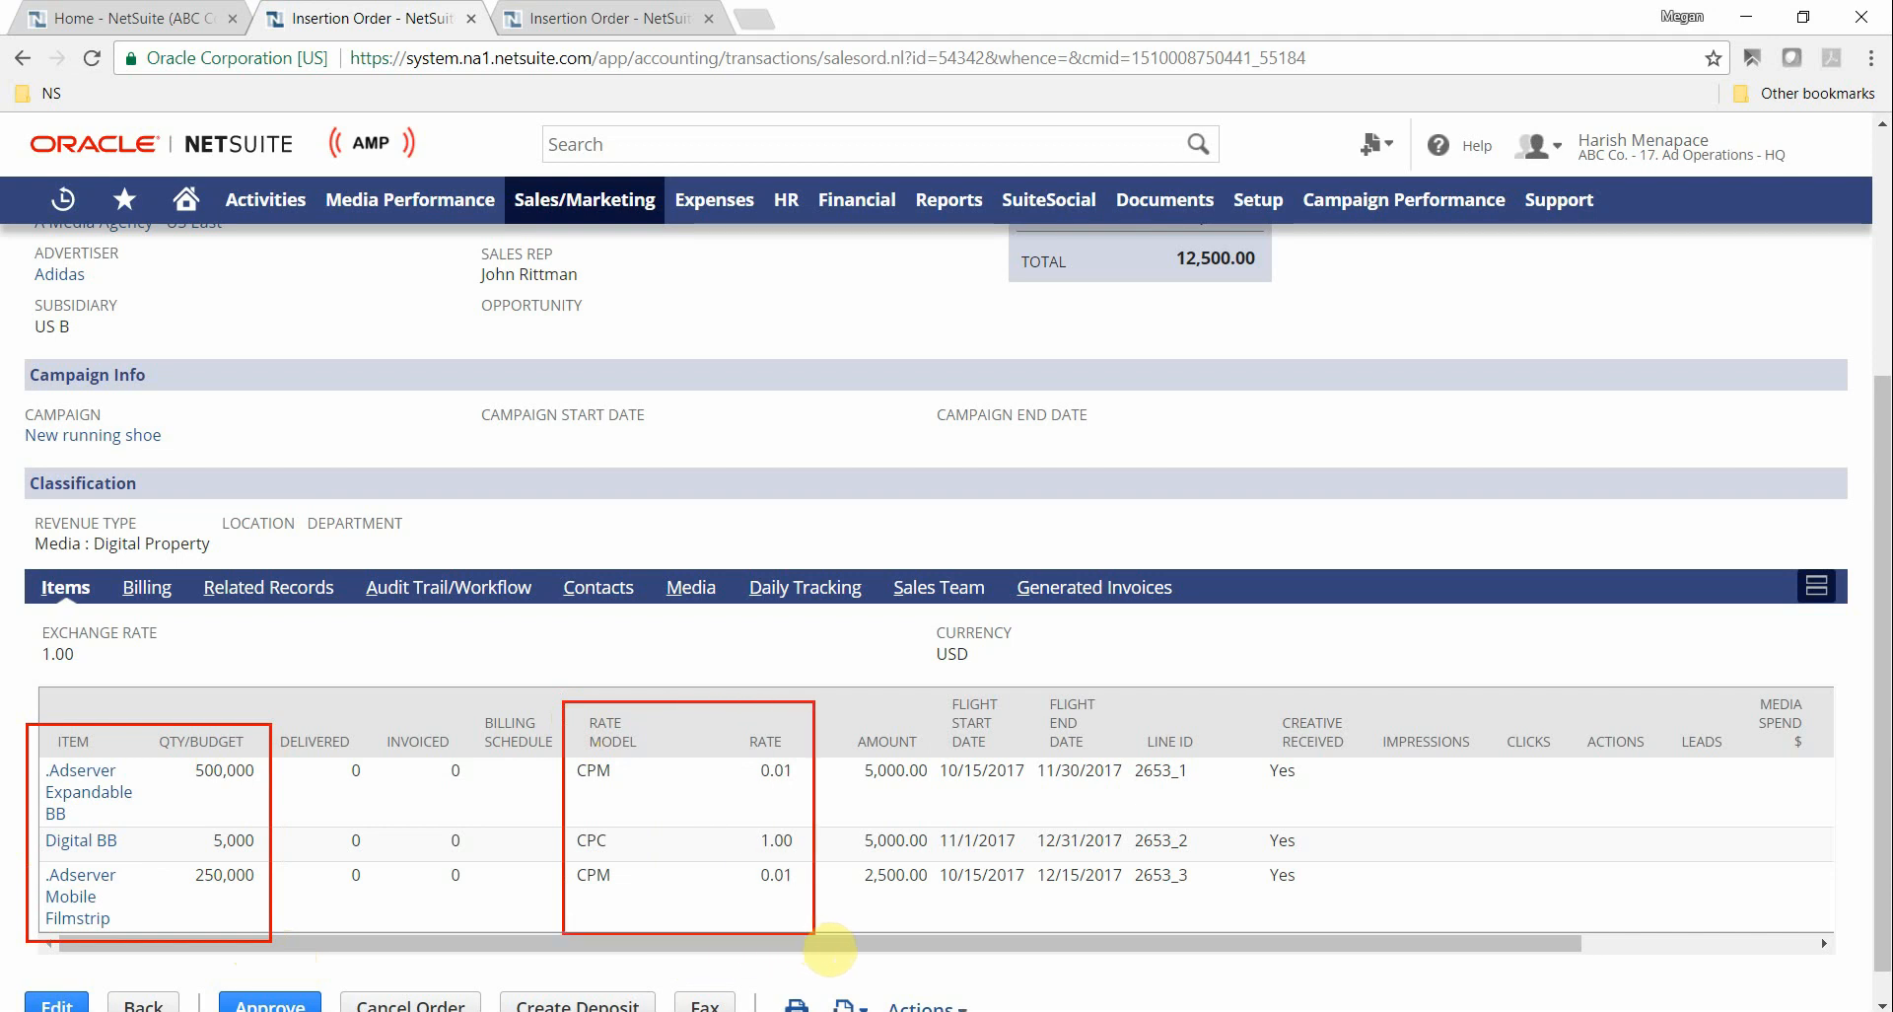
mouse_move(830, 949)
mouse_down()
mouse_move(971, 948)
mouse_move(951, 947)
mouse_up()
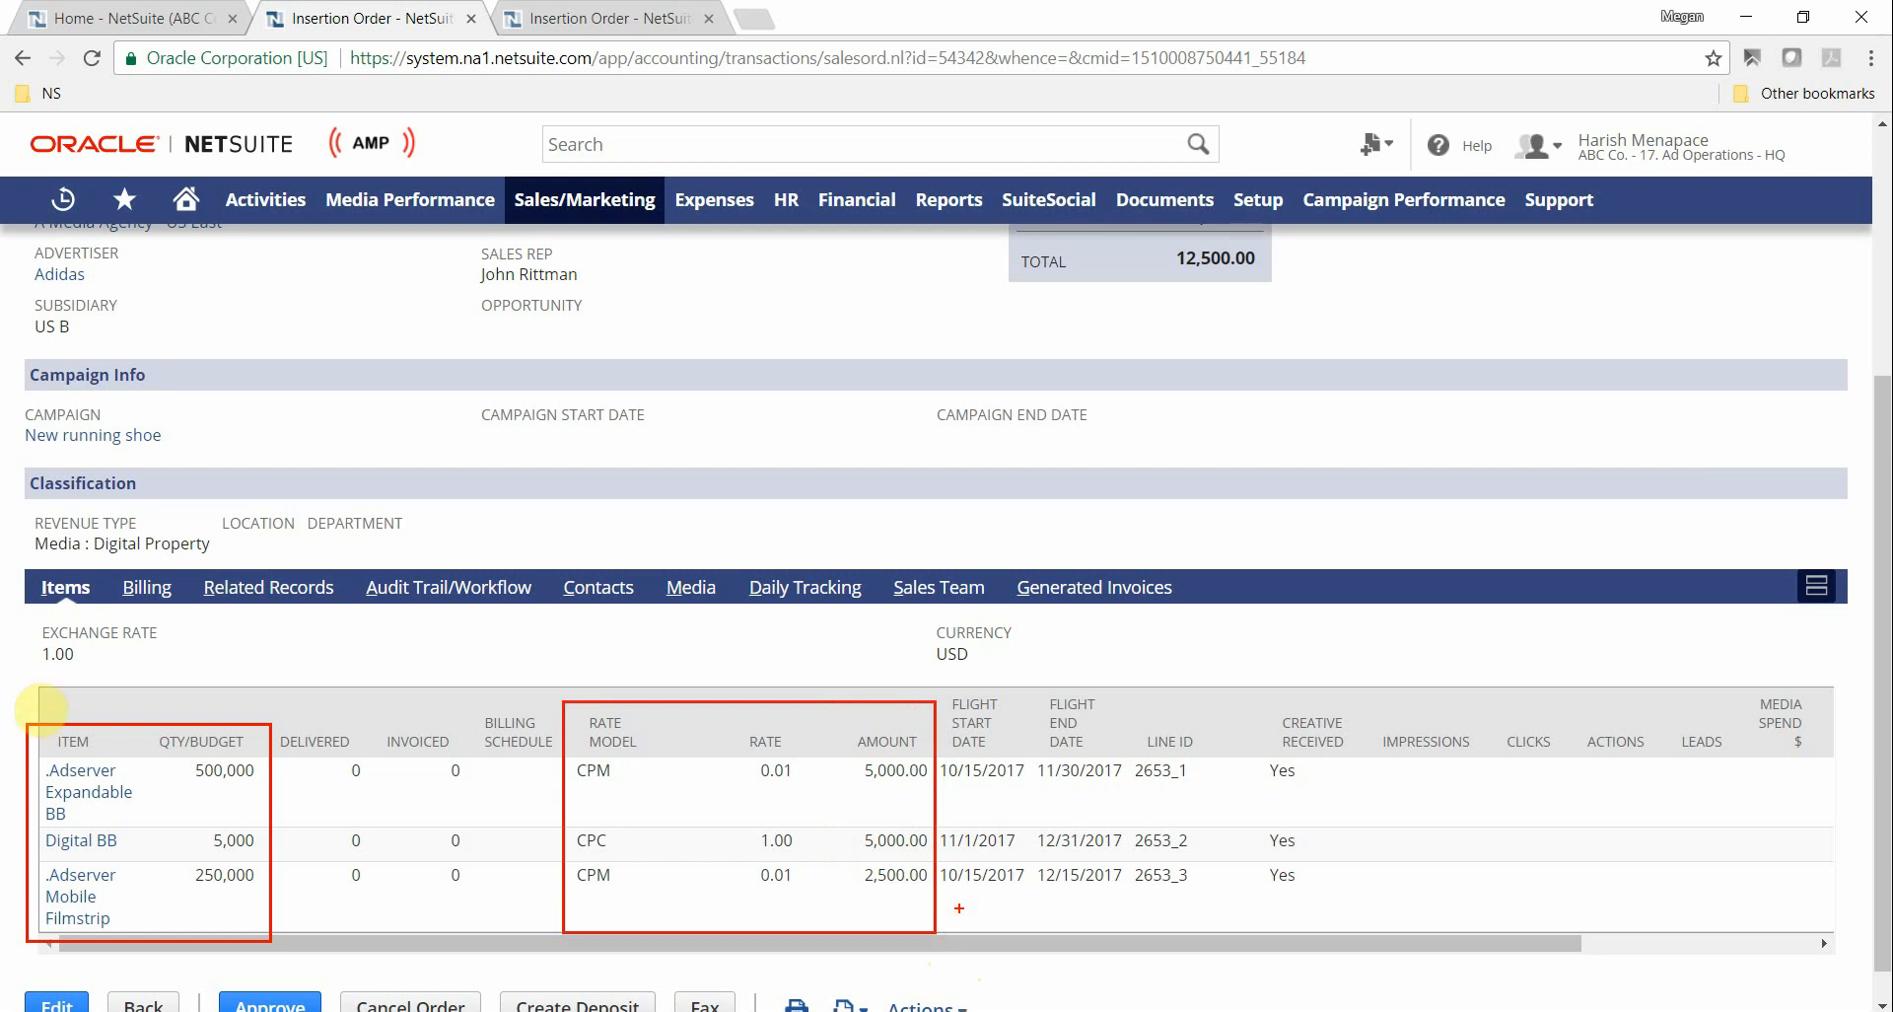
key(Escape)
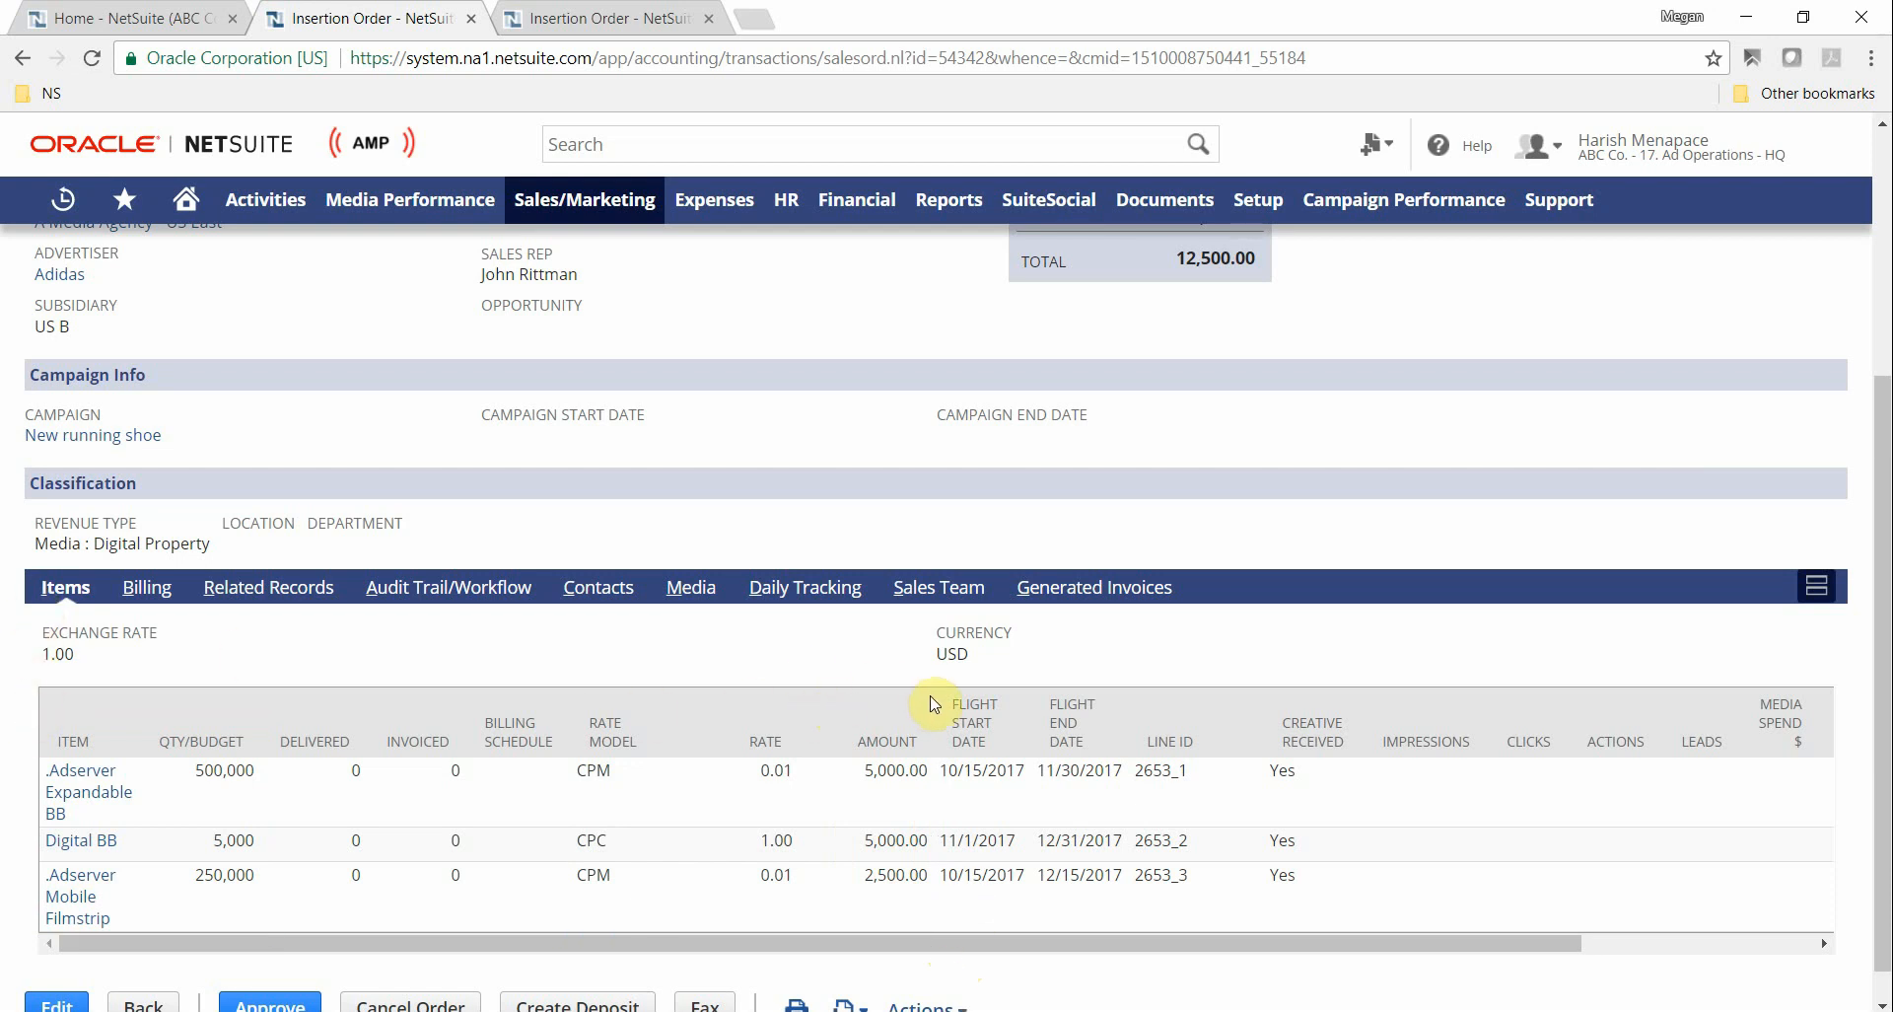
mouse_move(932, 692)
mouse_down()
mouse_move(1035, 829)
mouse_move(1048, 947)
mouse_move(1144, 955)
mouse_up()
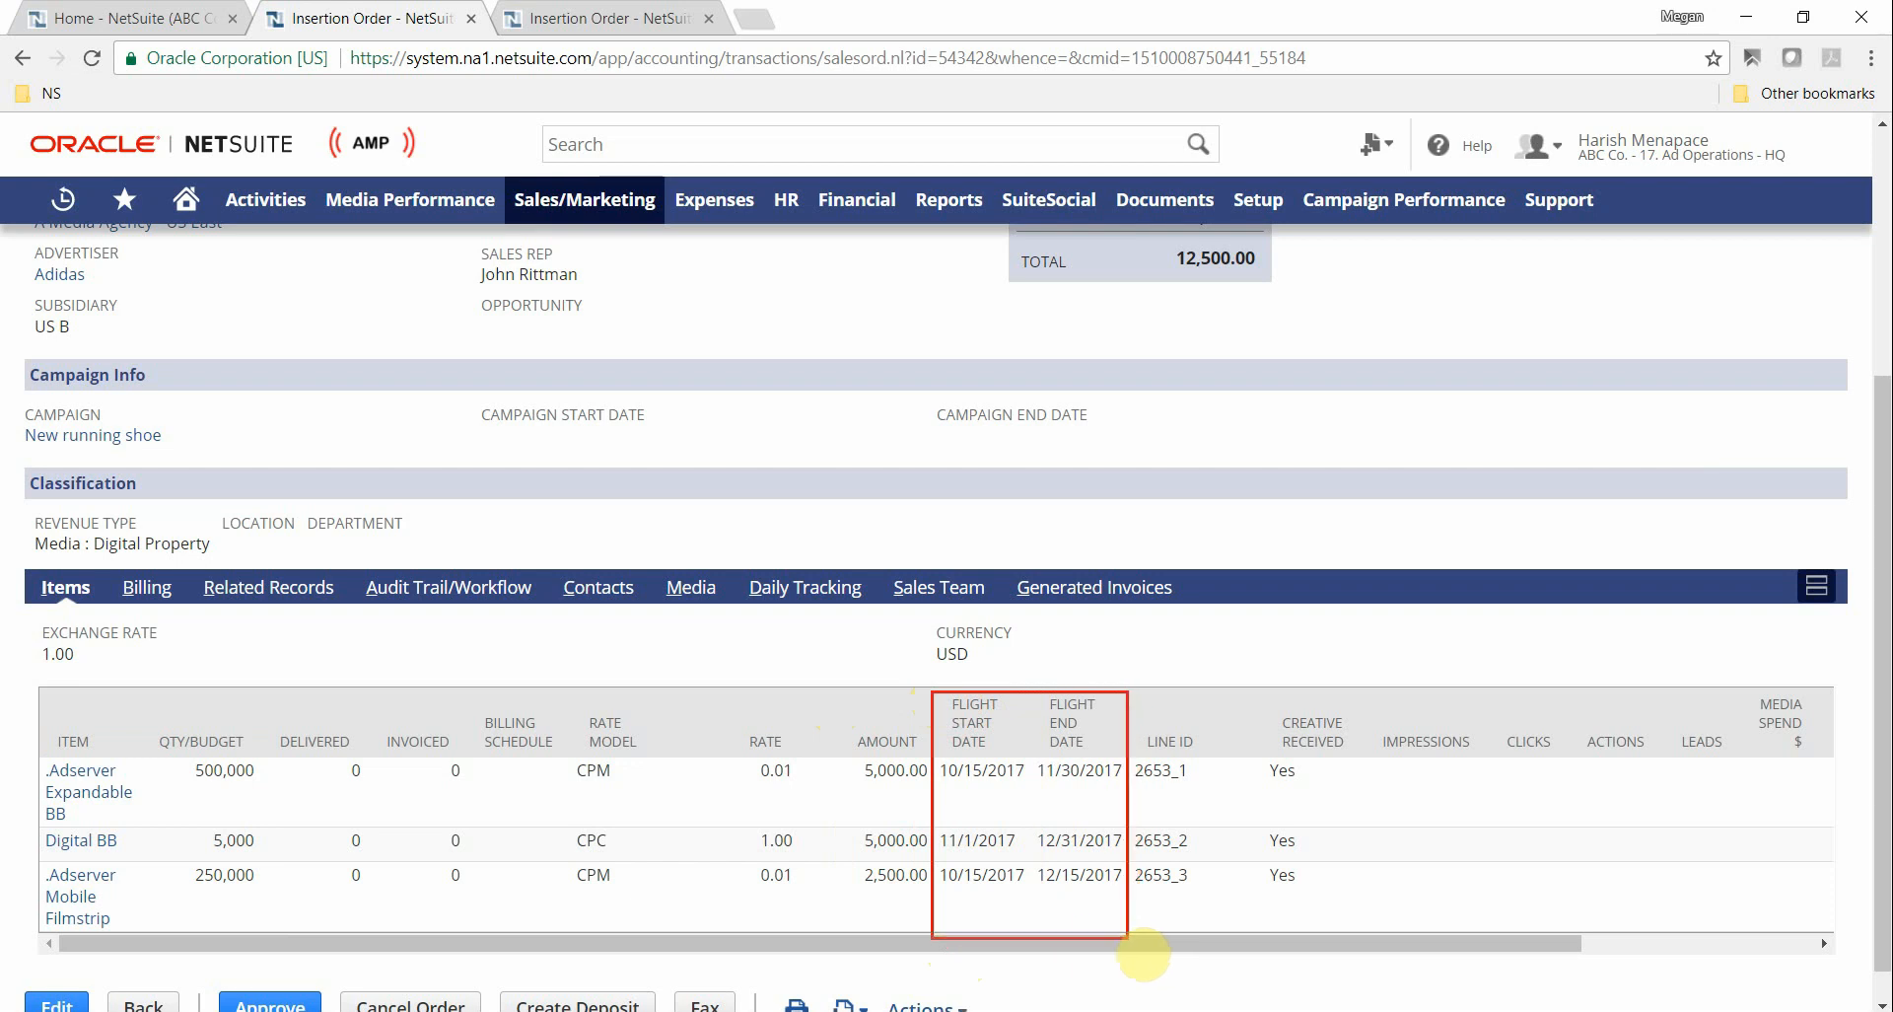
key(Escape)
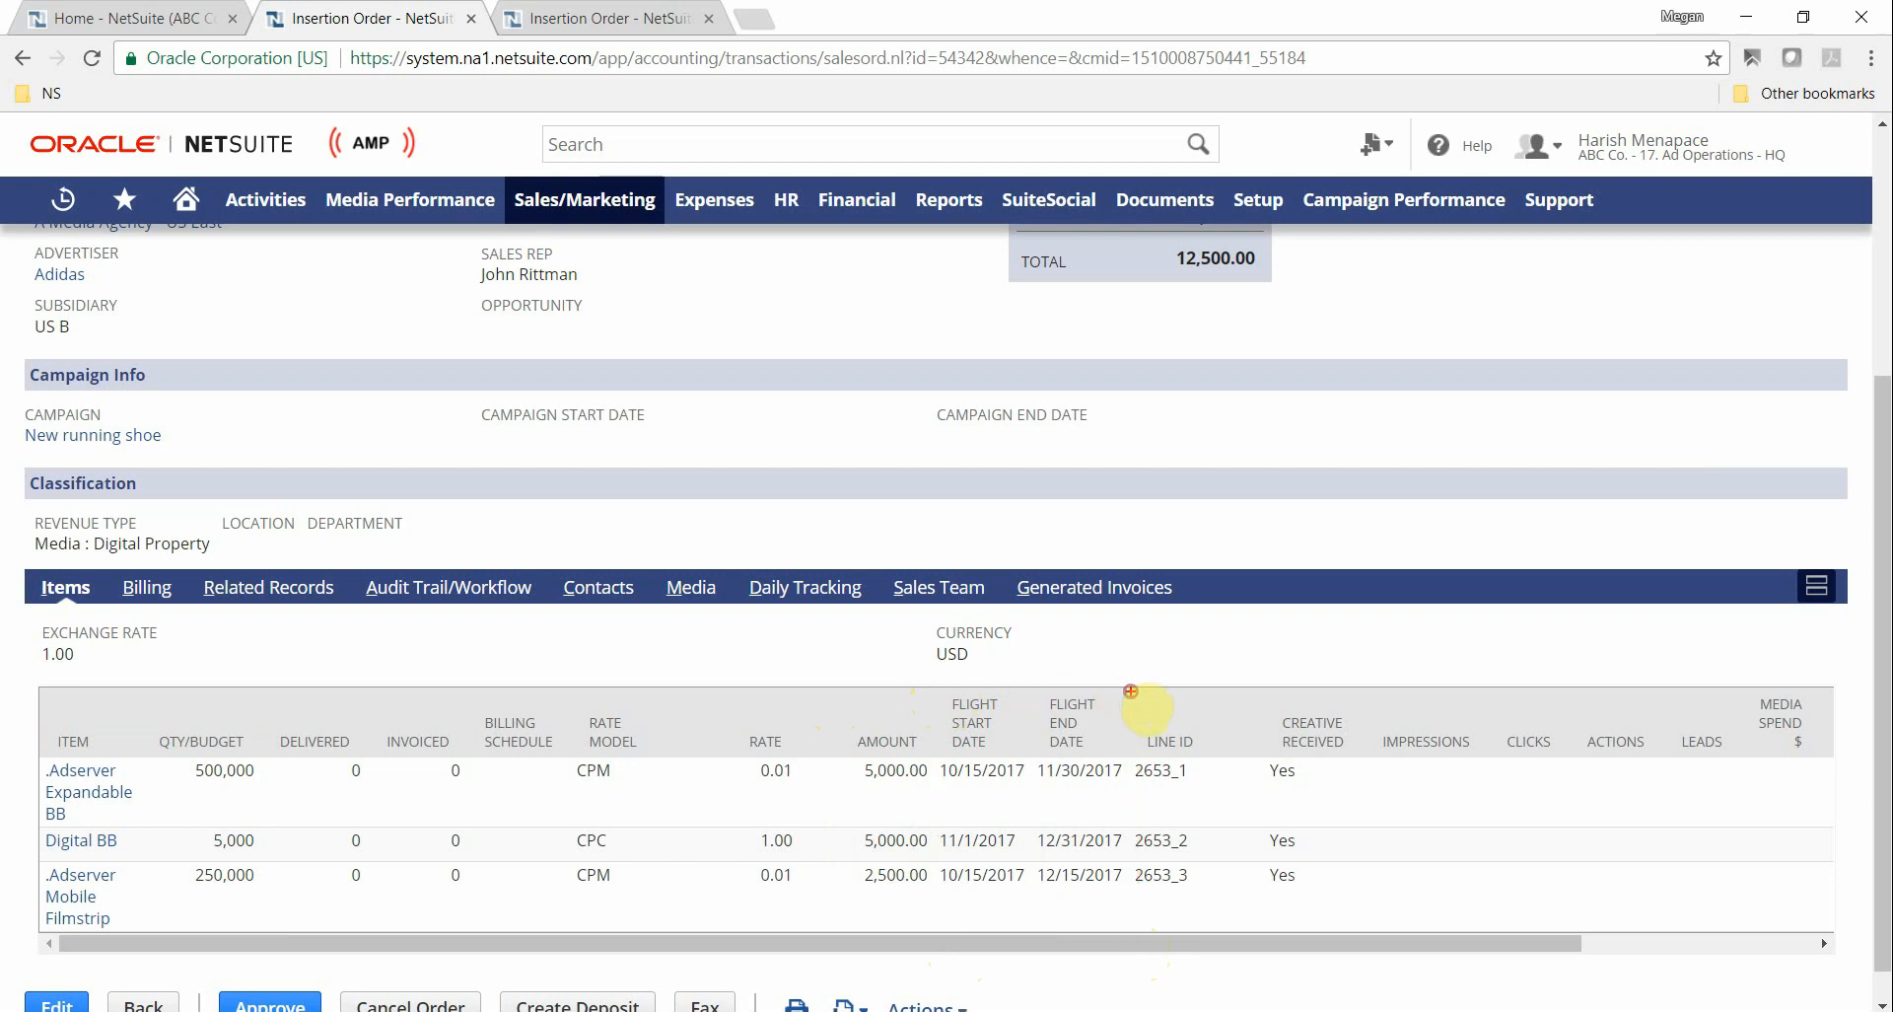
drag(1131, 691, 1228, 943)
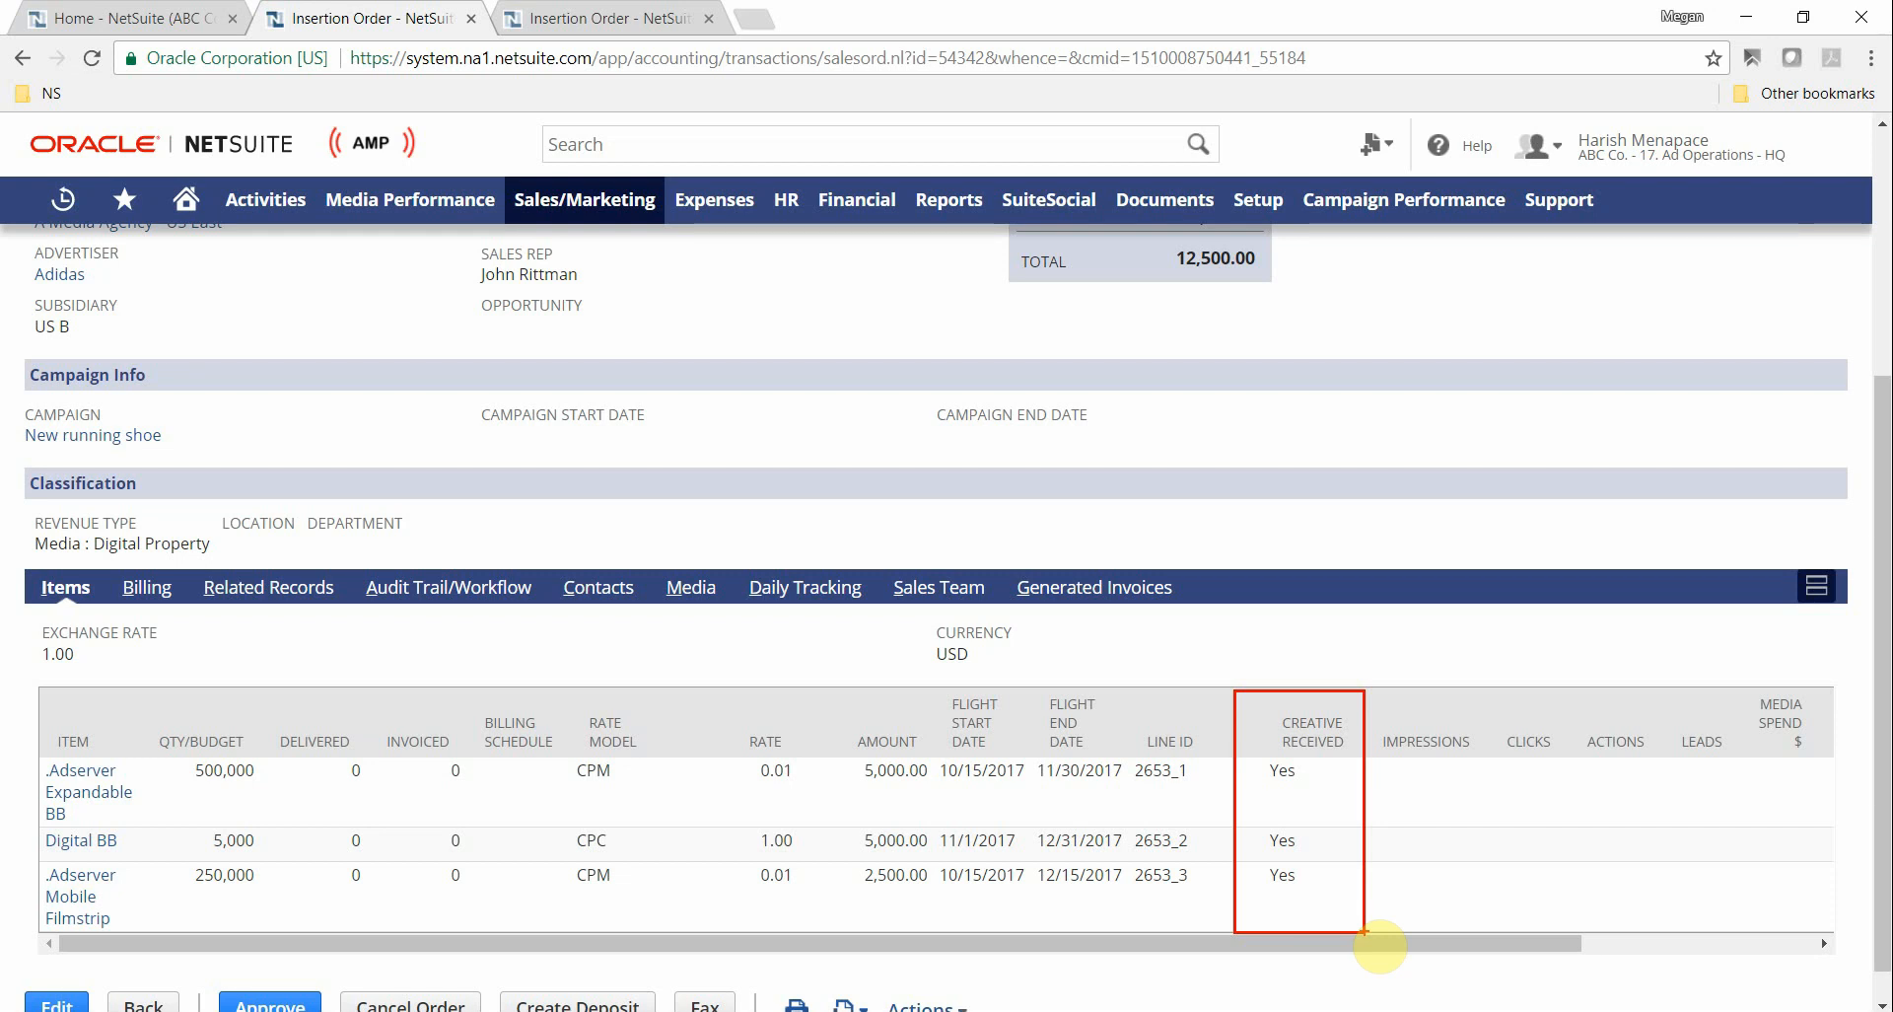
Approve the pending insertion order for A Media Agency - US East.
scroll(1451, 483, up, 4)
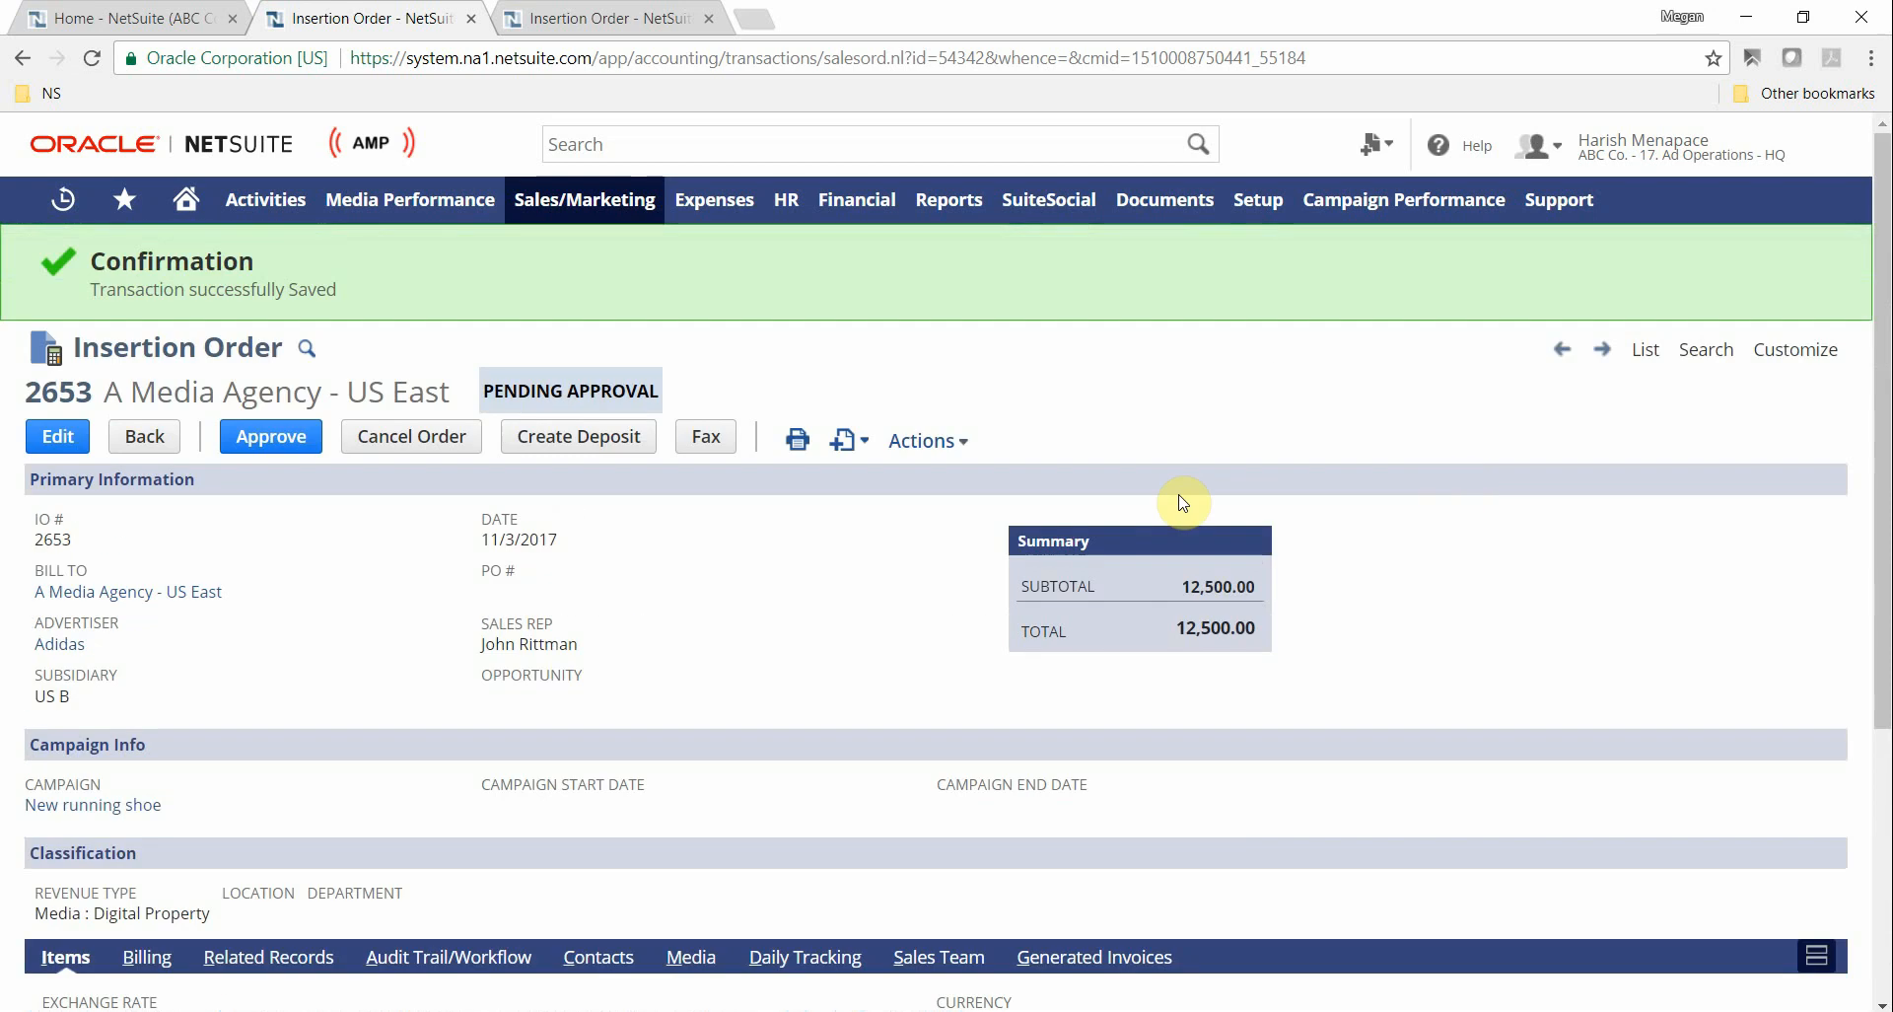
click(291, 451)
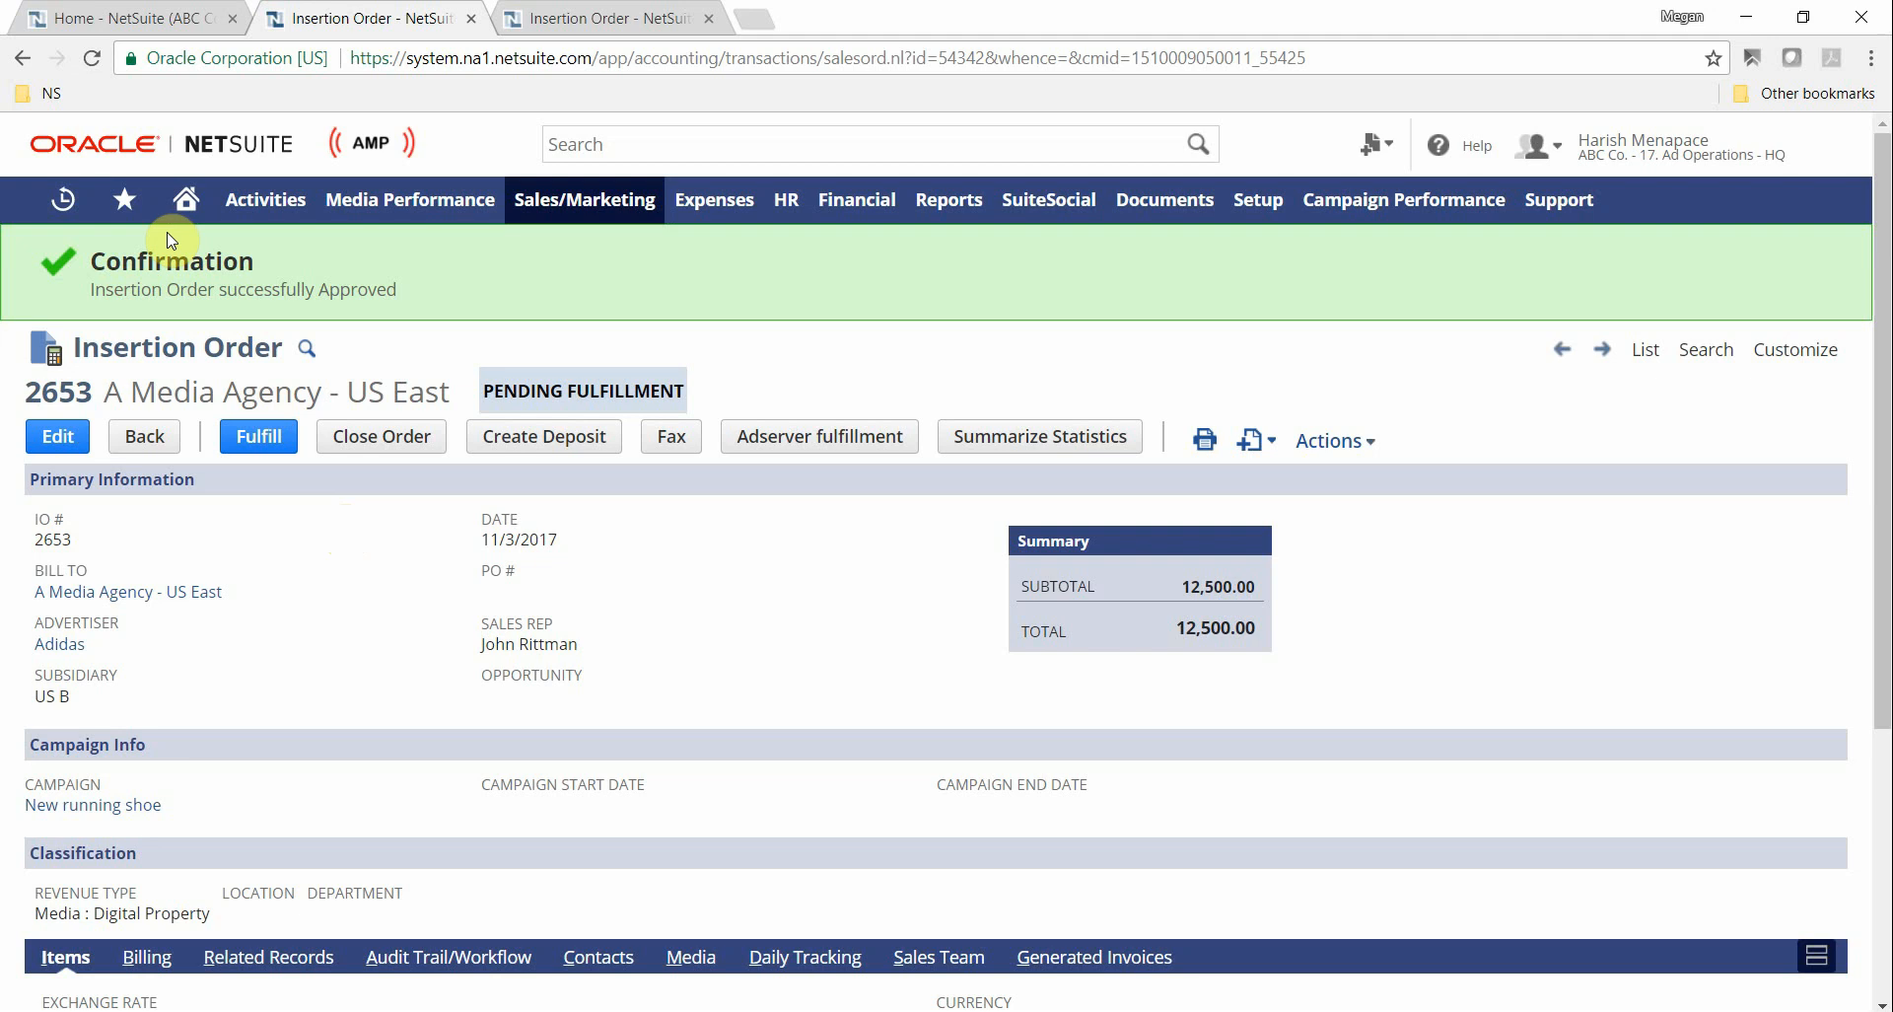
Open the Media List in a new browser tab and review its impressions, views, clicks and media spend columns.
mouse_move(125, 202)
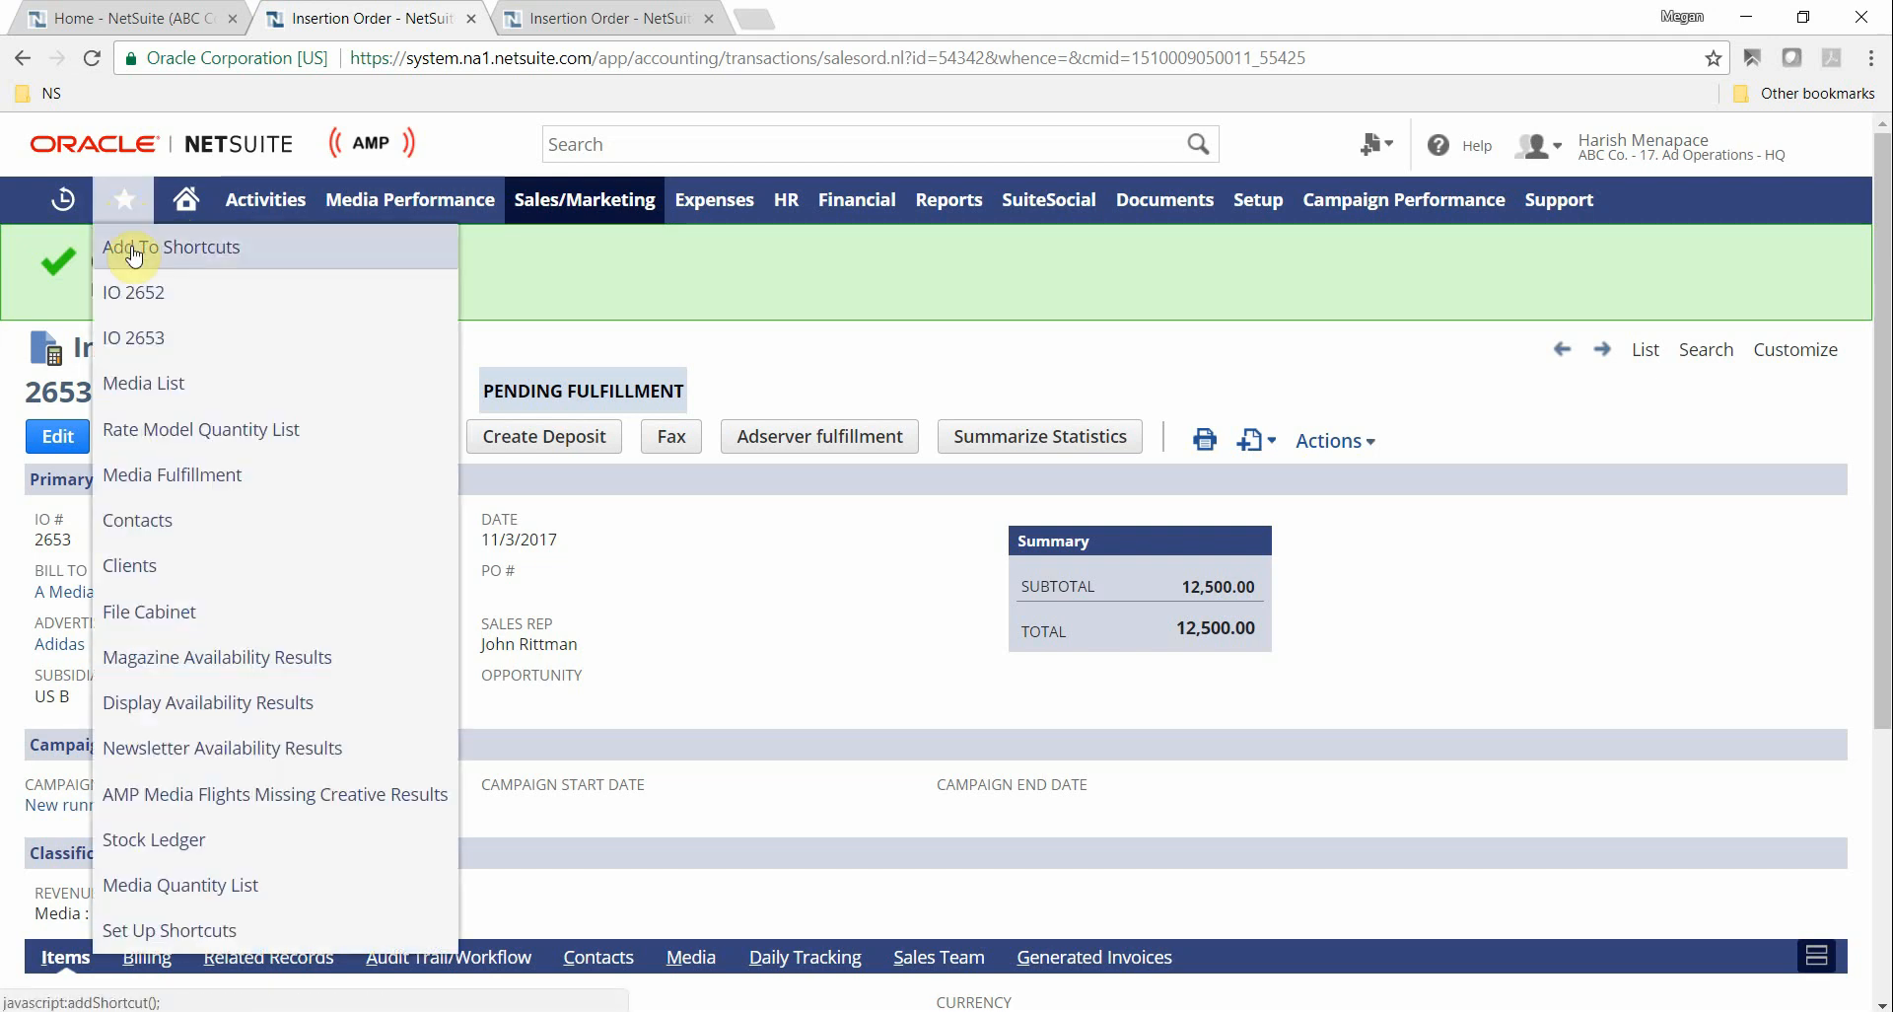
middle_click(251, 399)
click(564, 20)
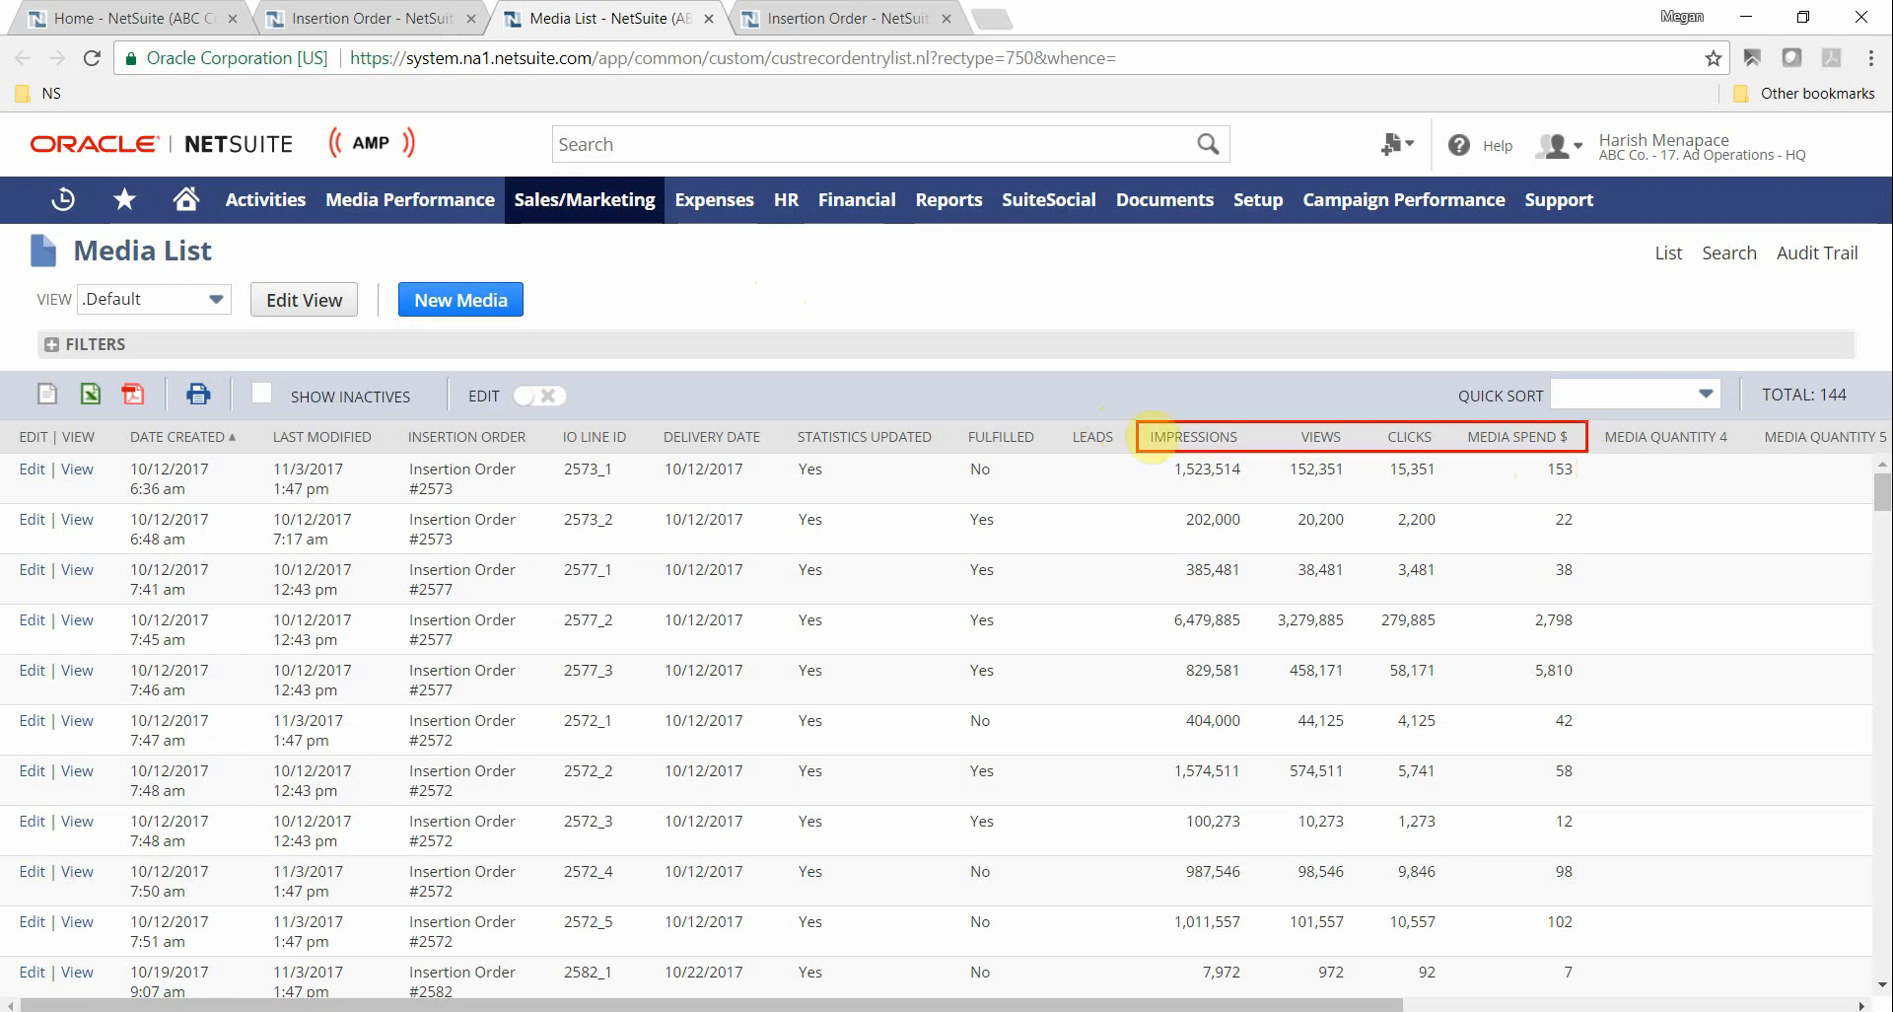
Open the Rate Model Quantity List in a new browser tab and examine which media quantity is mapped to each rate model.
click(129, 221)
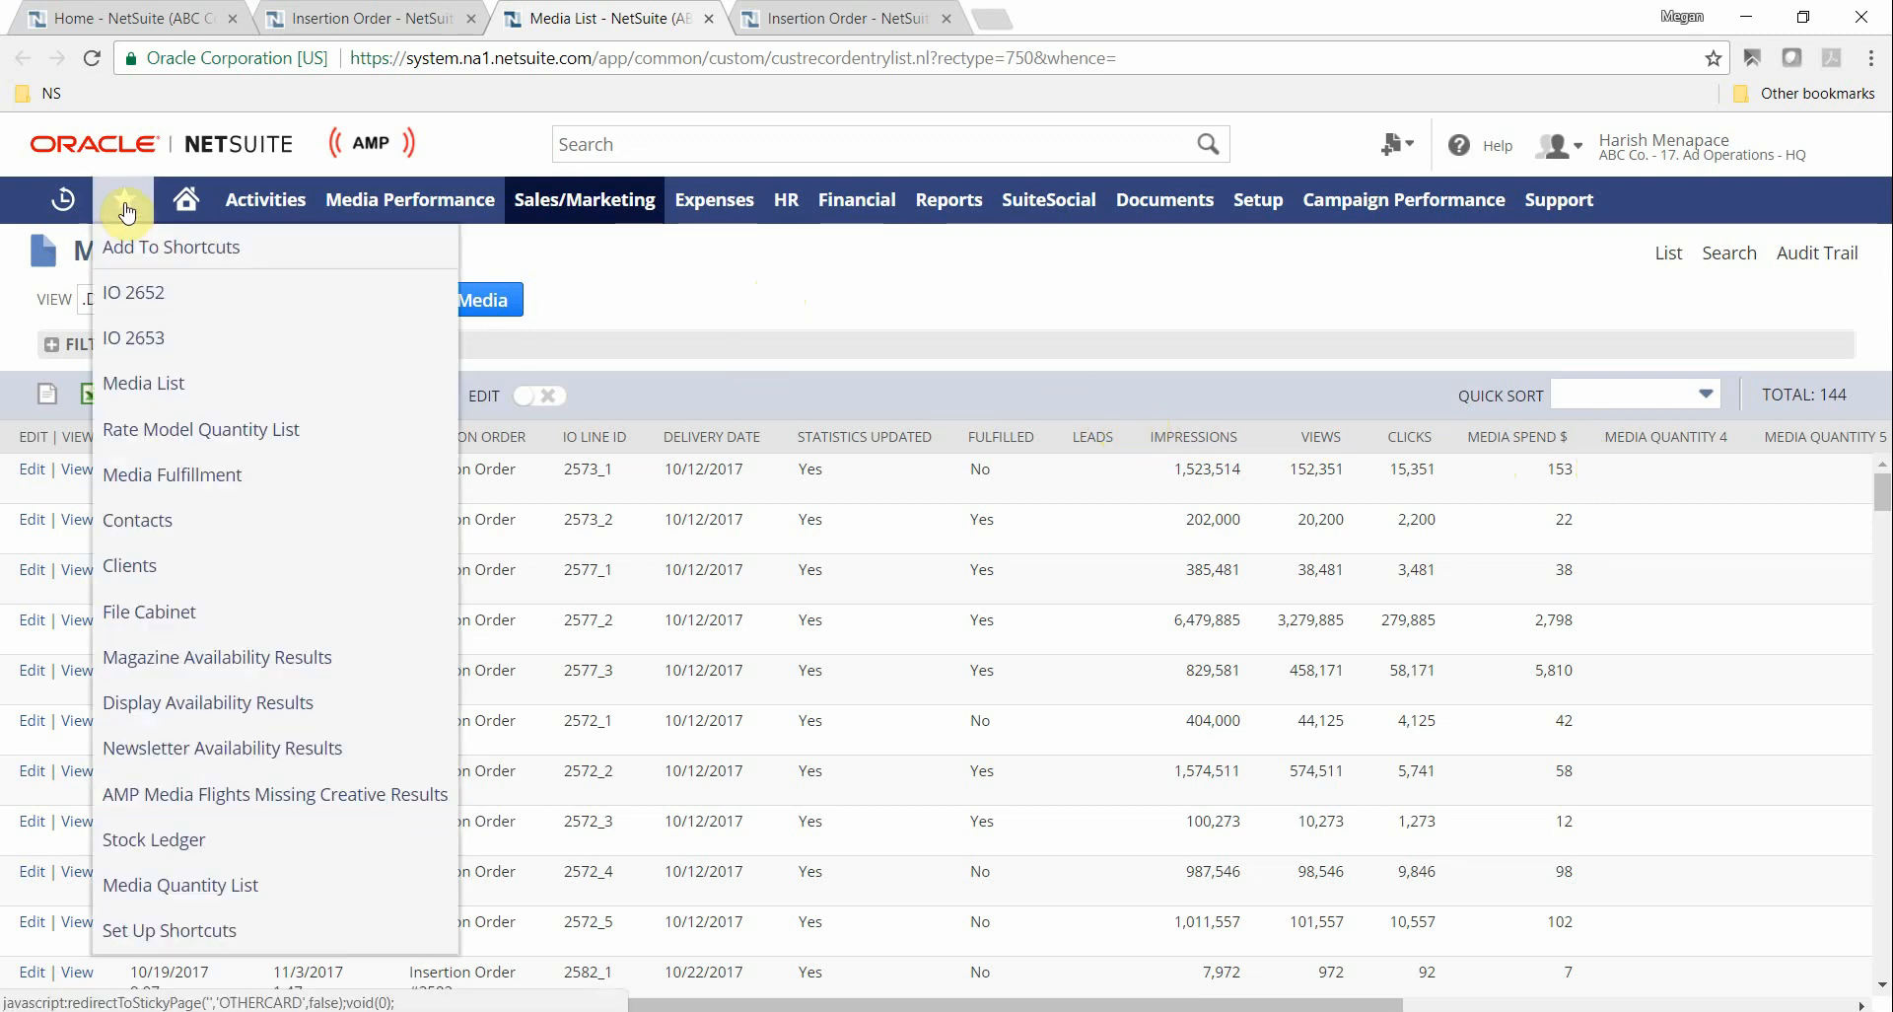
middle_click(264, 445)
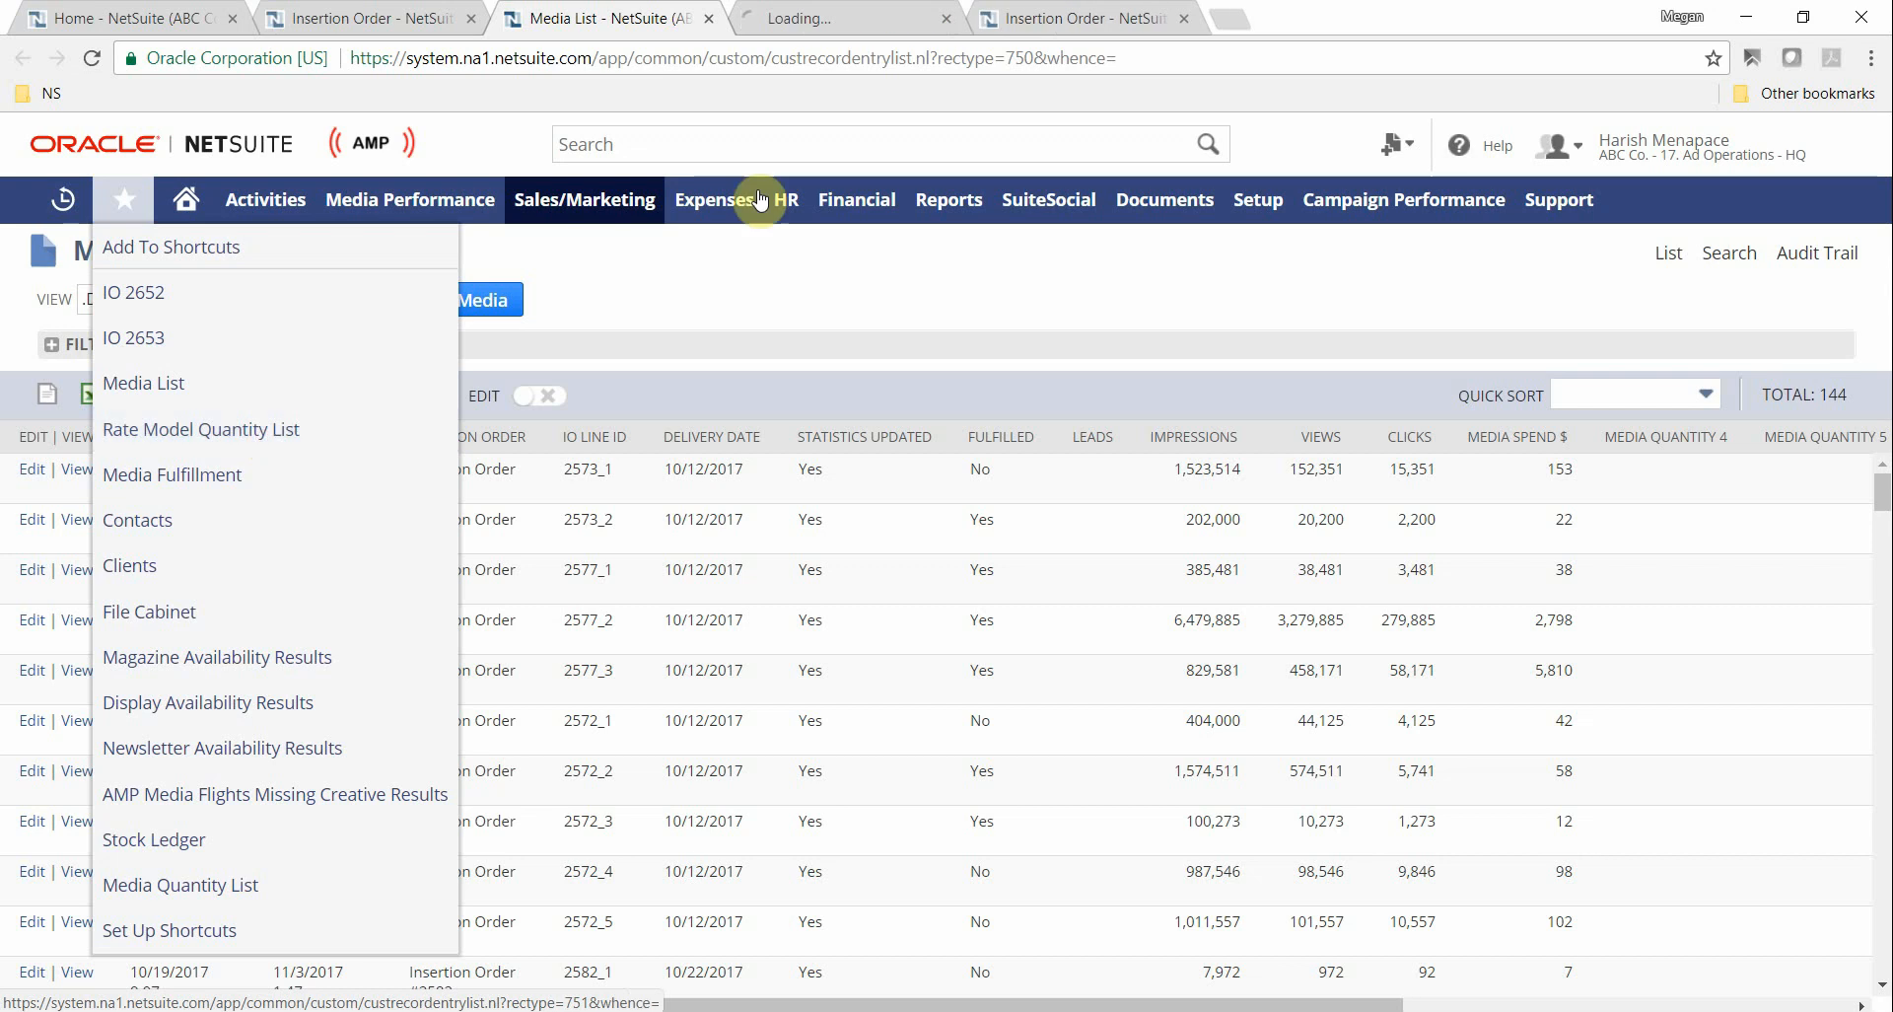
click(806, 20)
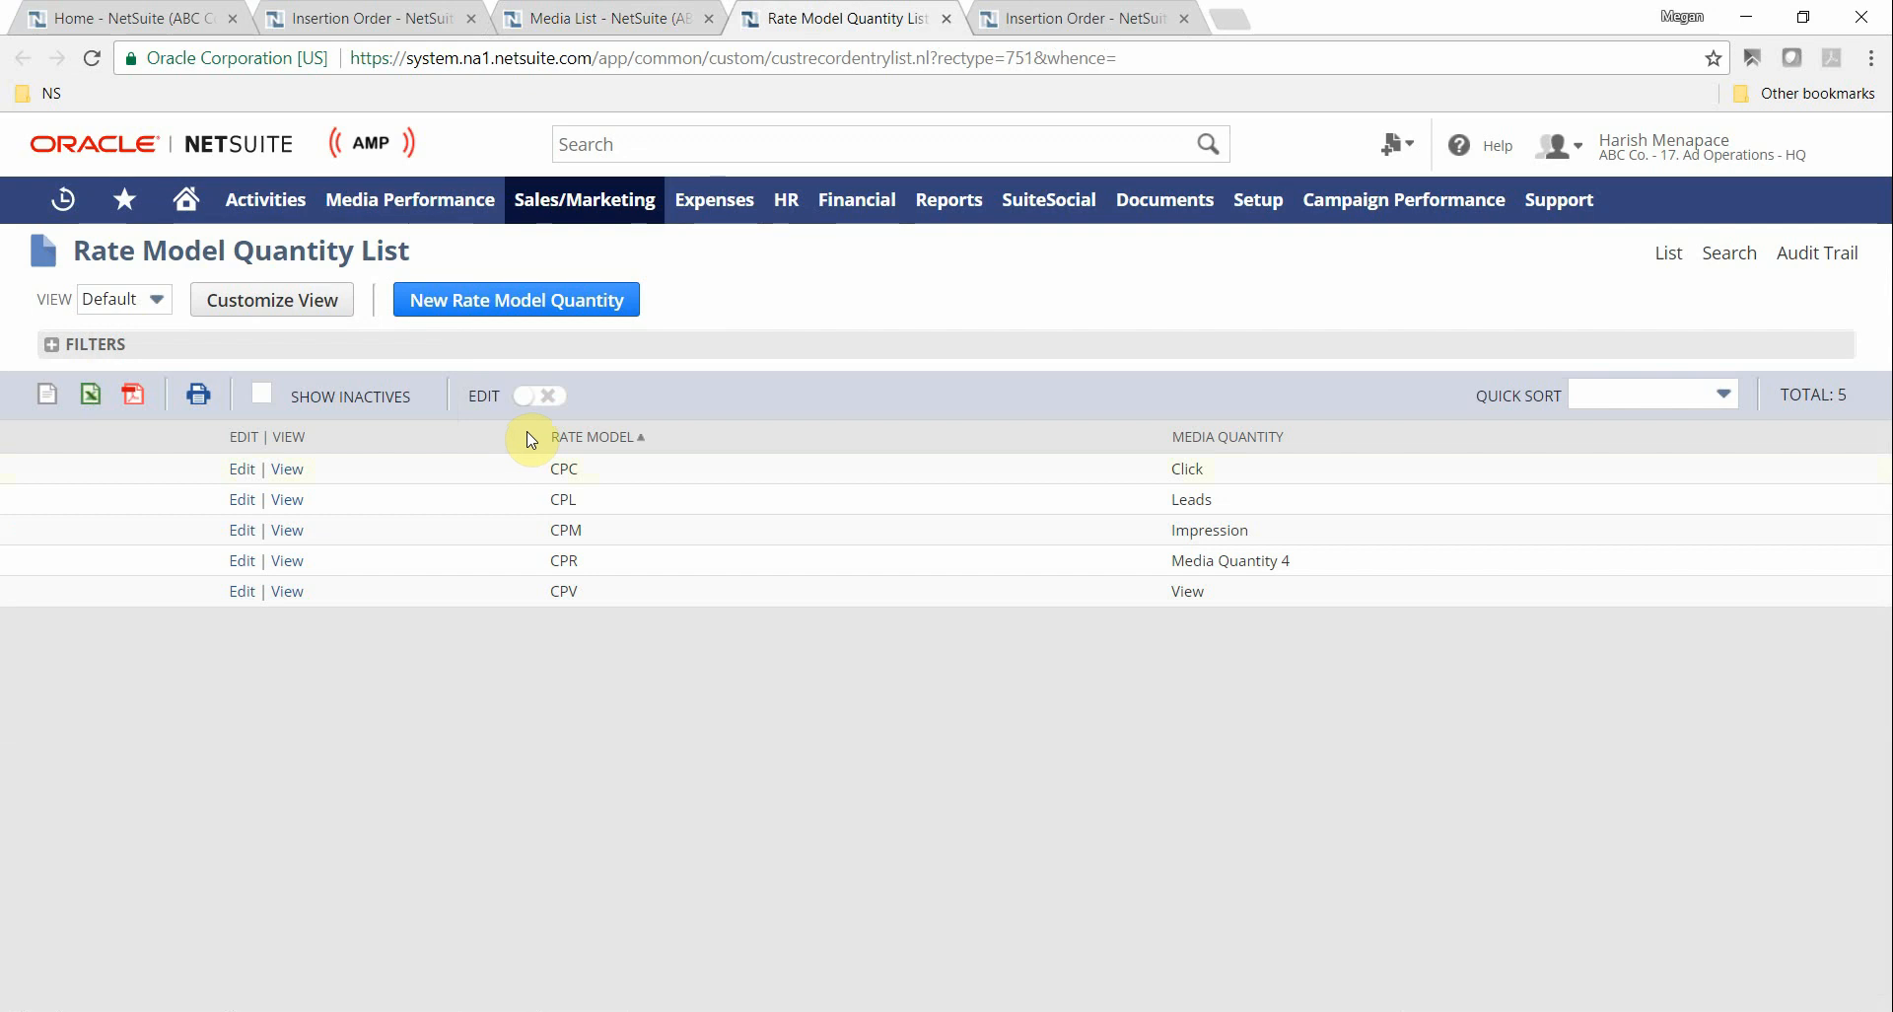
key(ctrl+shift+d)
mouse_move(532, 424)
mouse_down()
mouse_move(670, 462)
mouse_move(685, 651)
mouse_up()
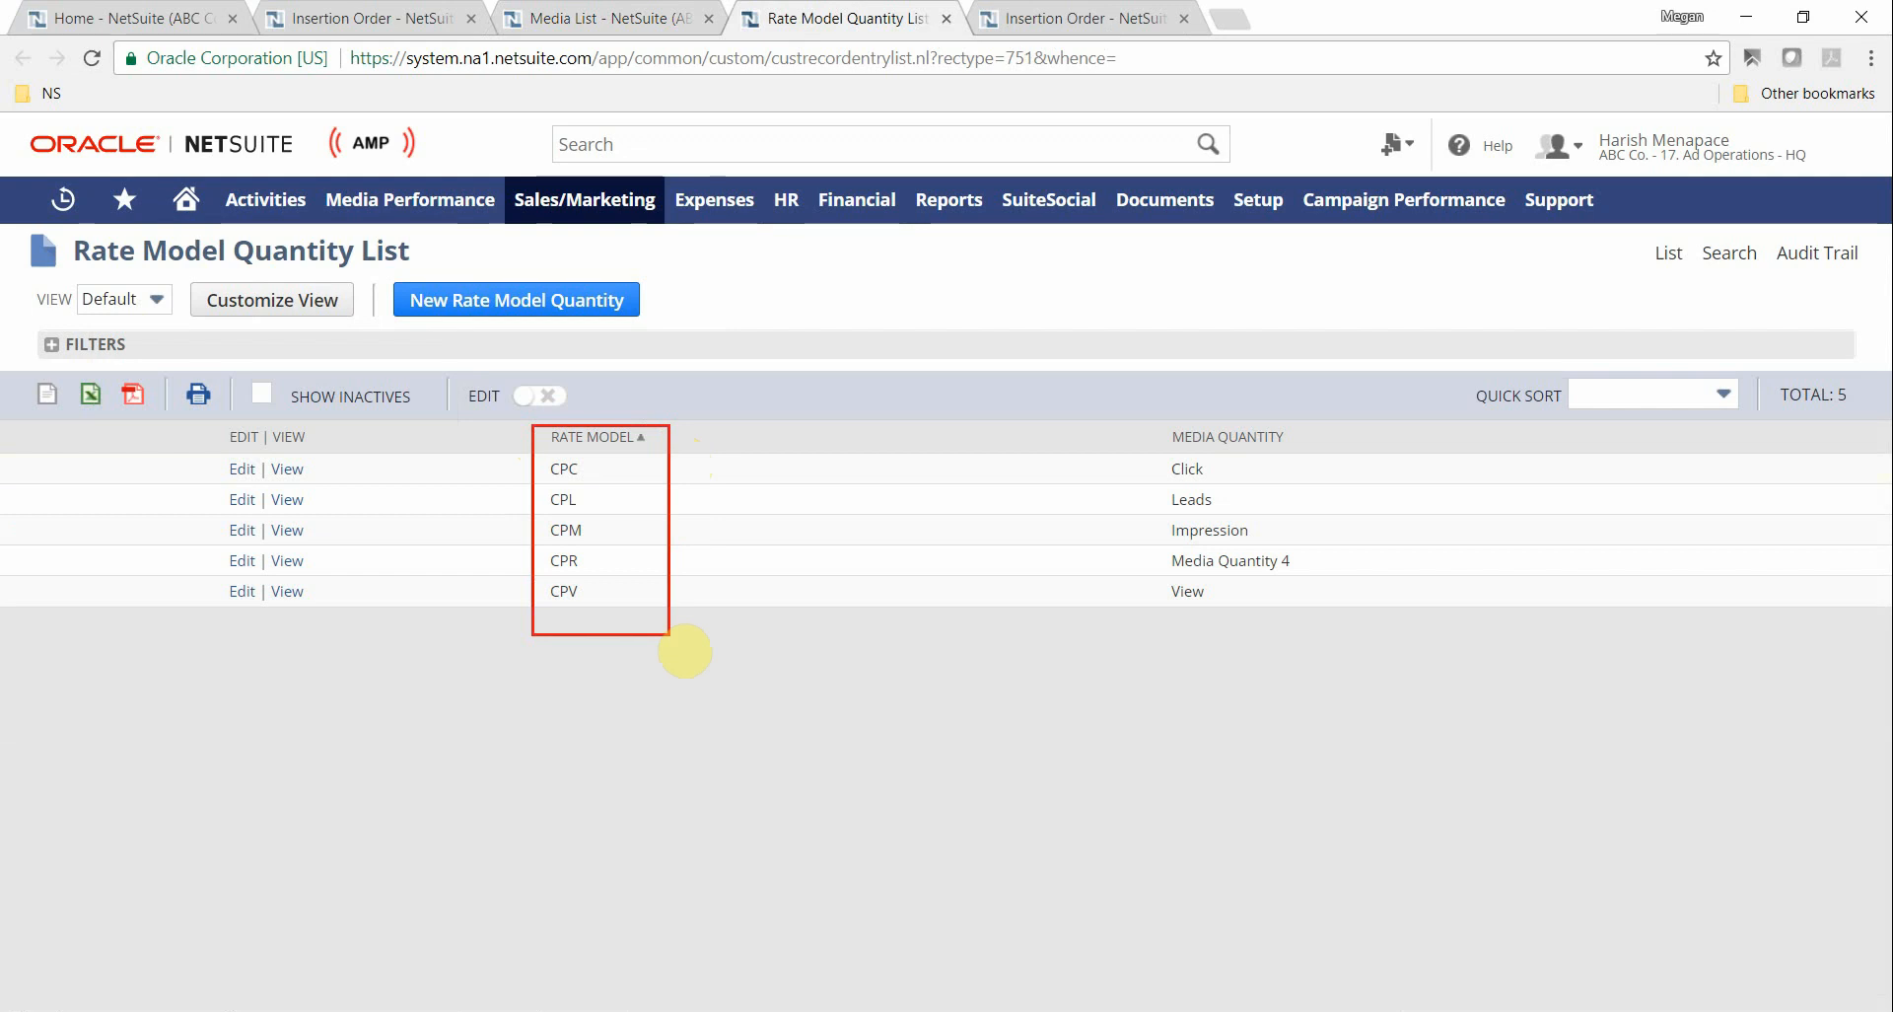
drag(685, 651, 687, 648)
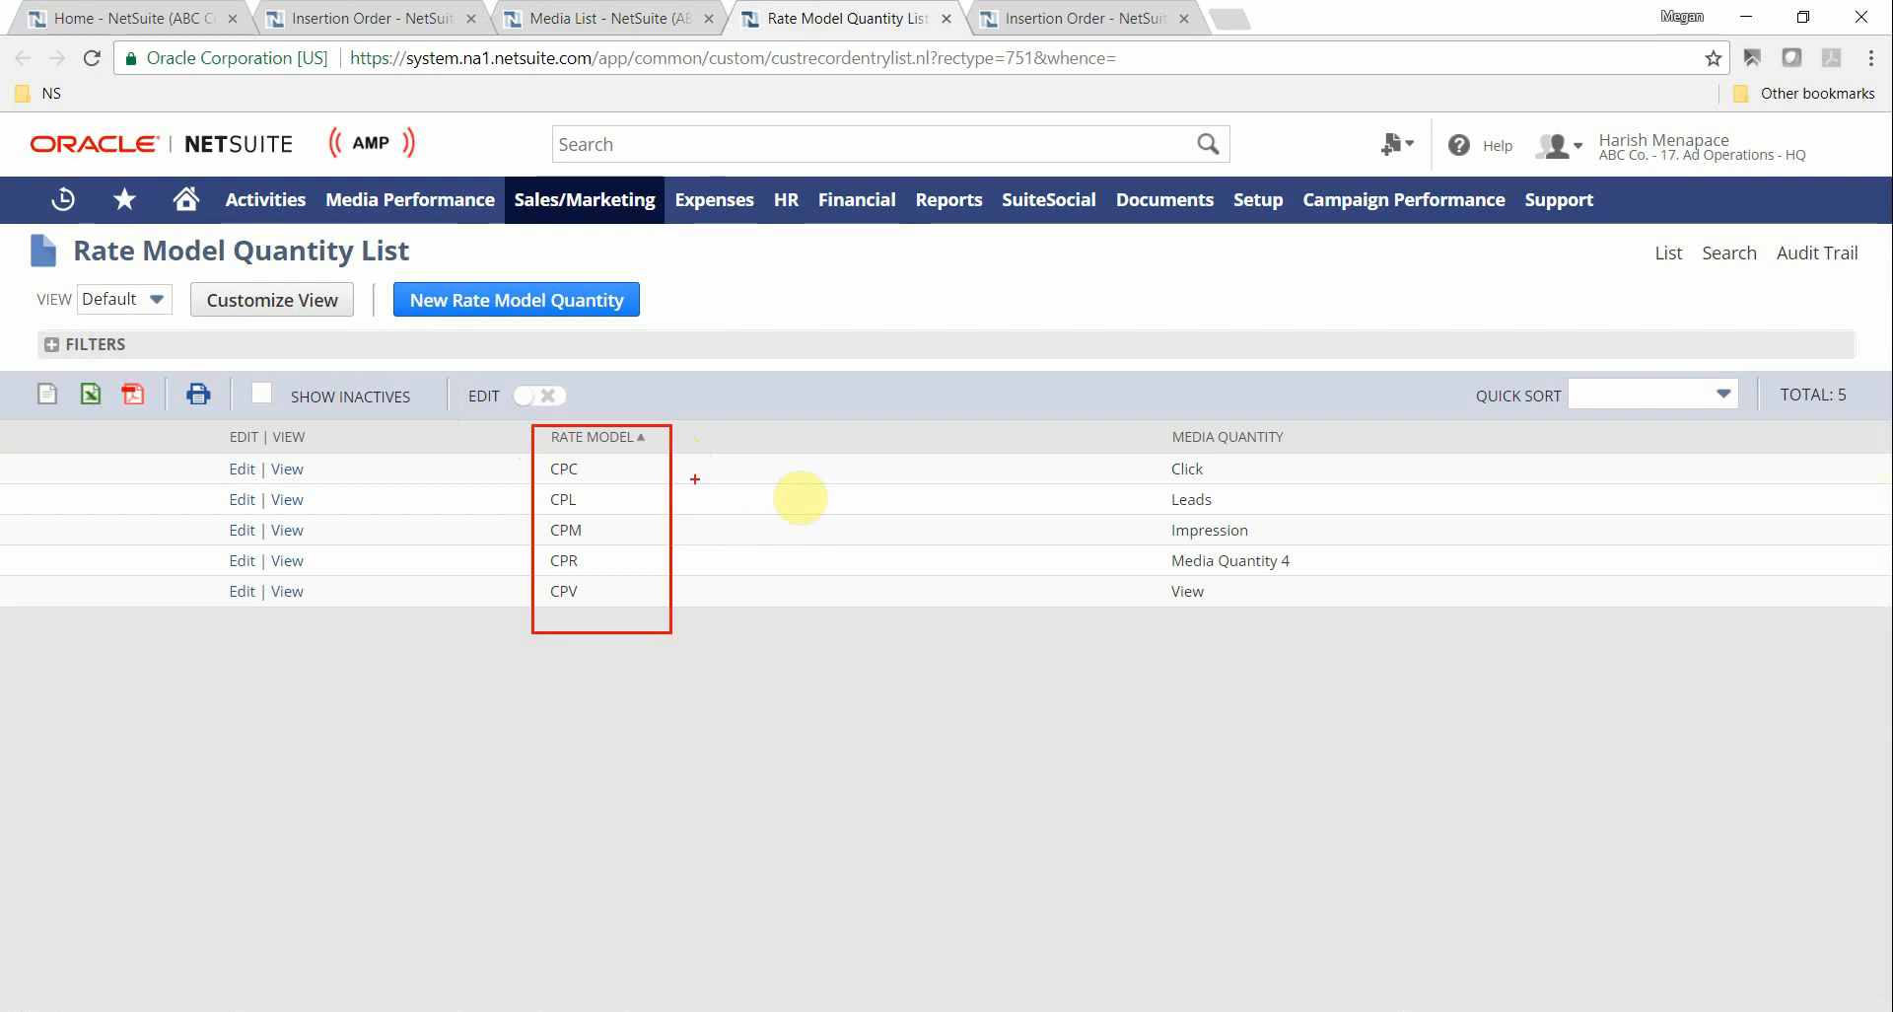
drag(1154, 418, 1302, 453)
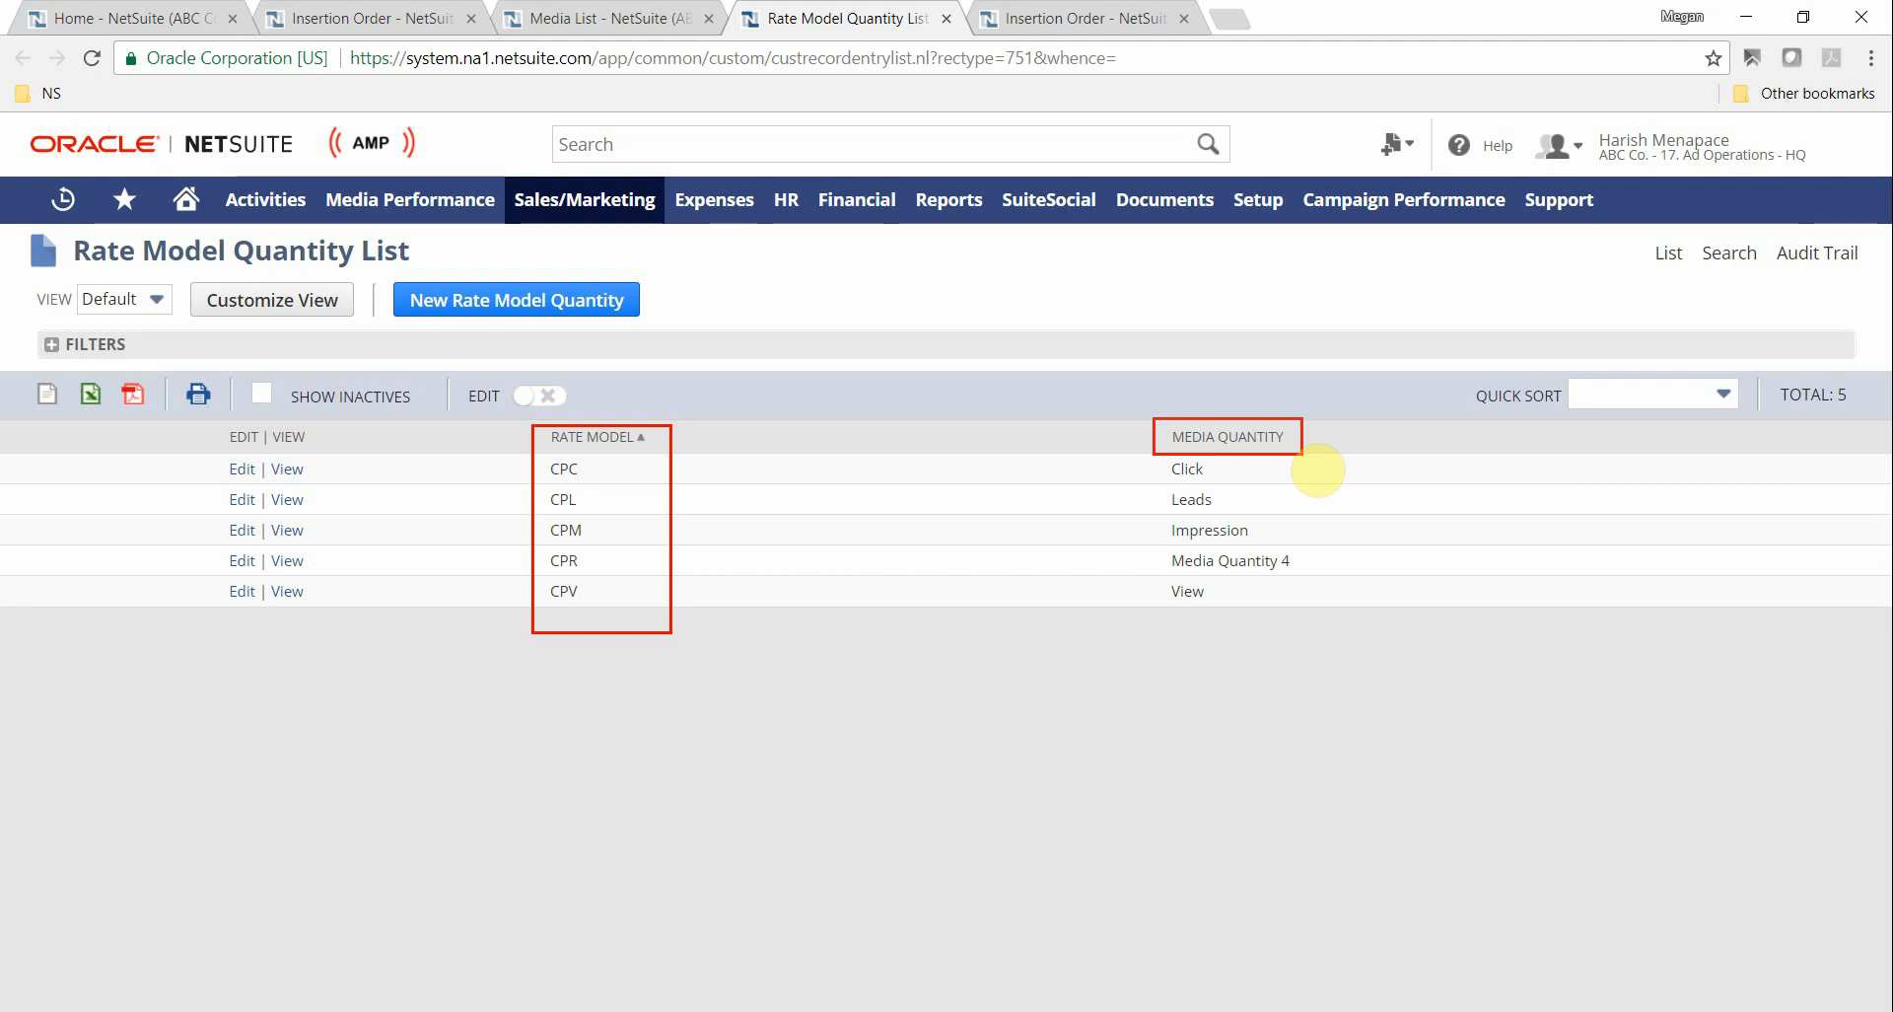
drag(1317, 469, 1337, 642)
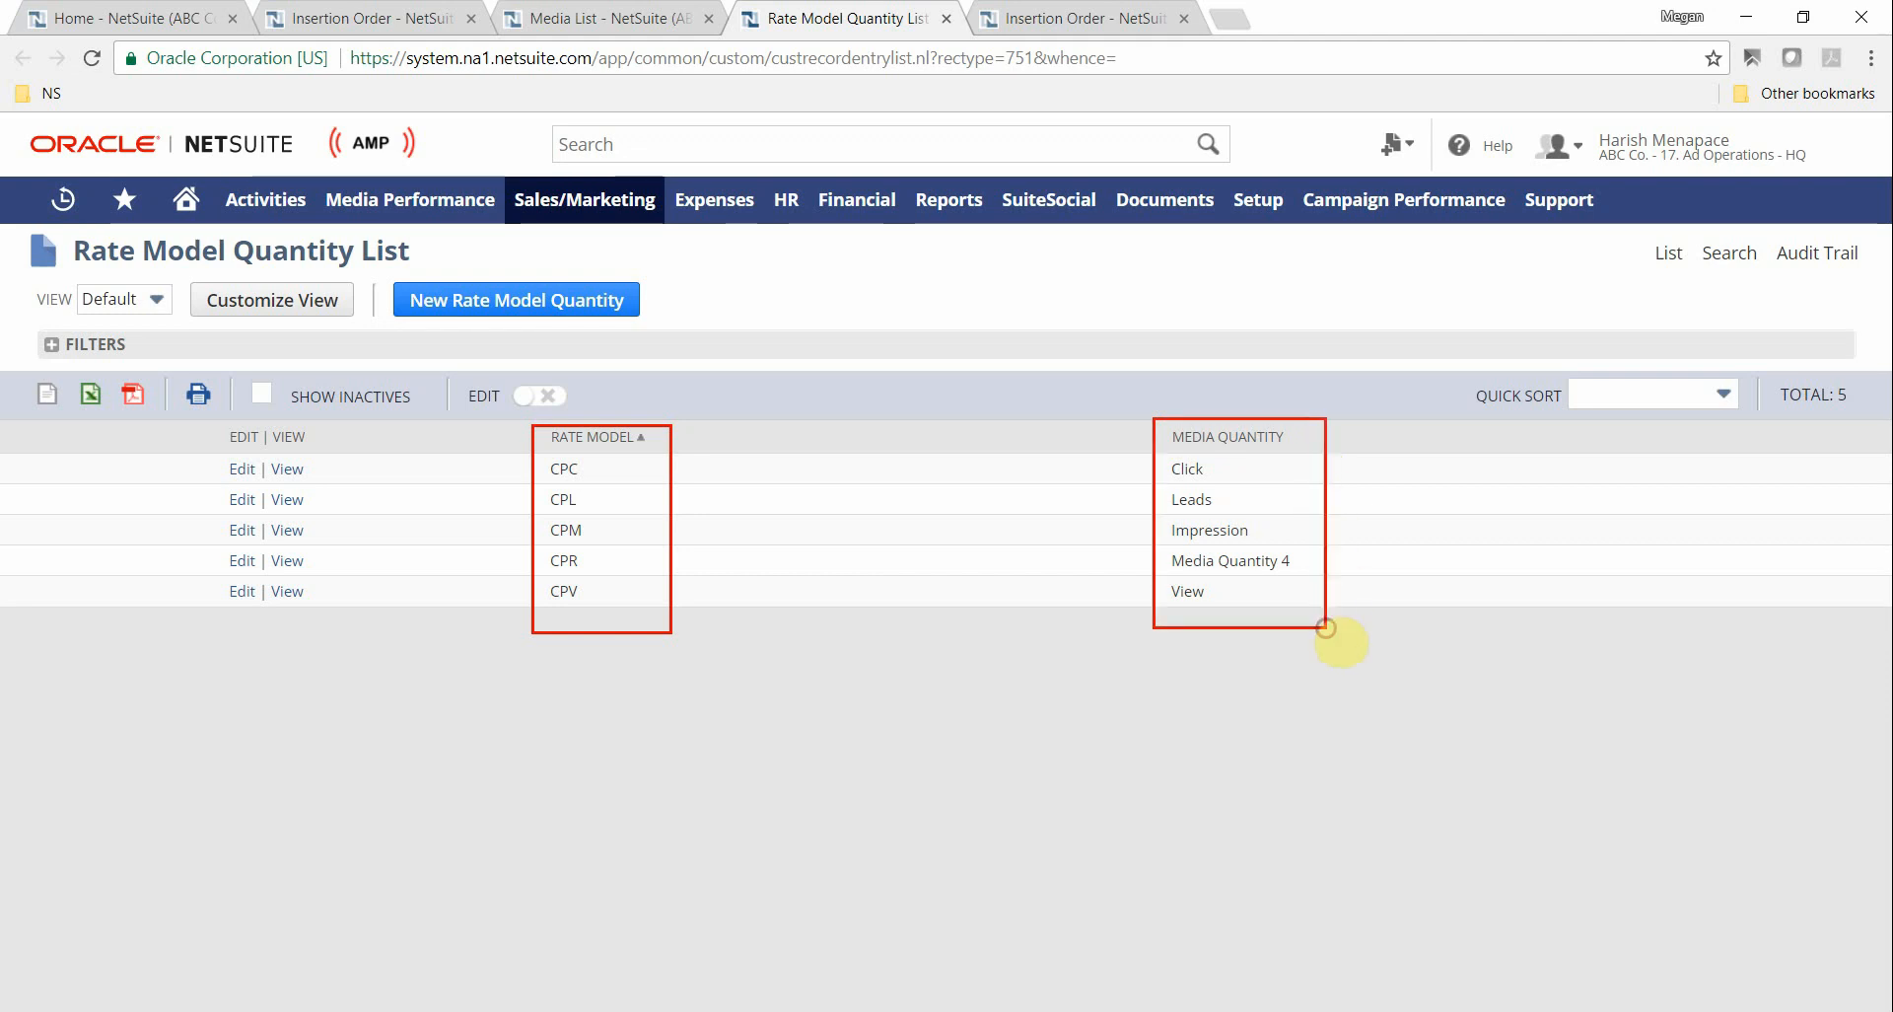
key(Escape)
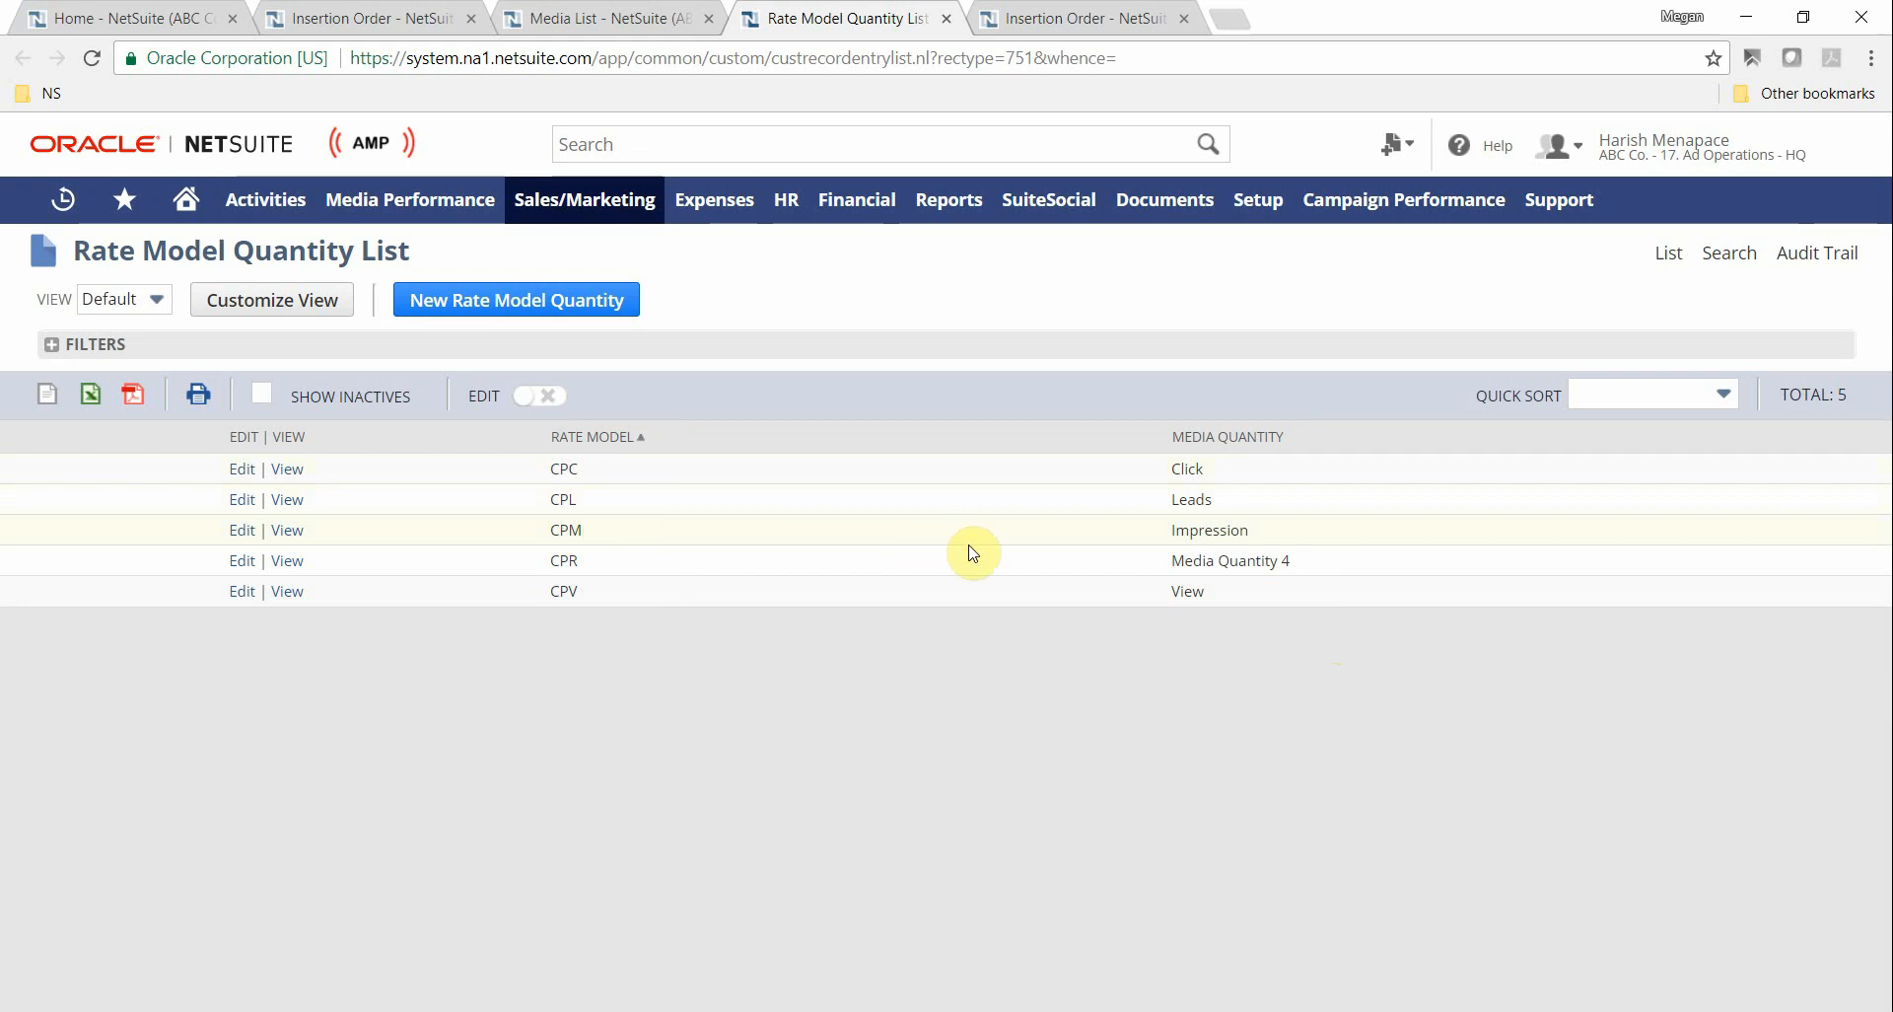
Return to the Media List and review the impressions recorded for each media entry.
click(608, 22)
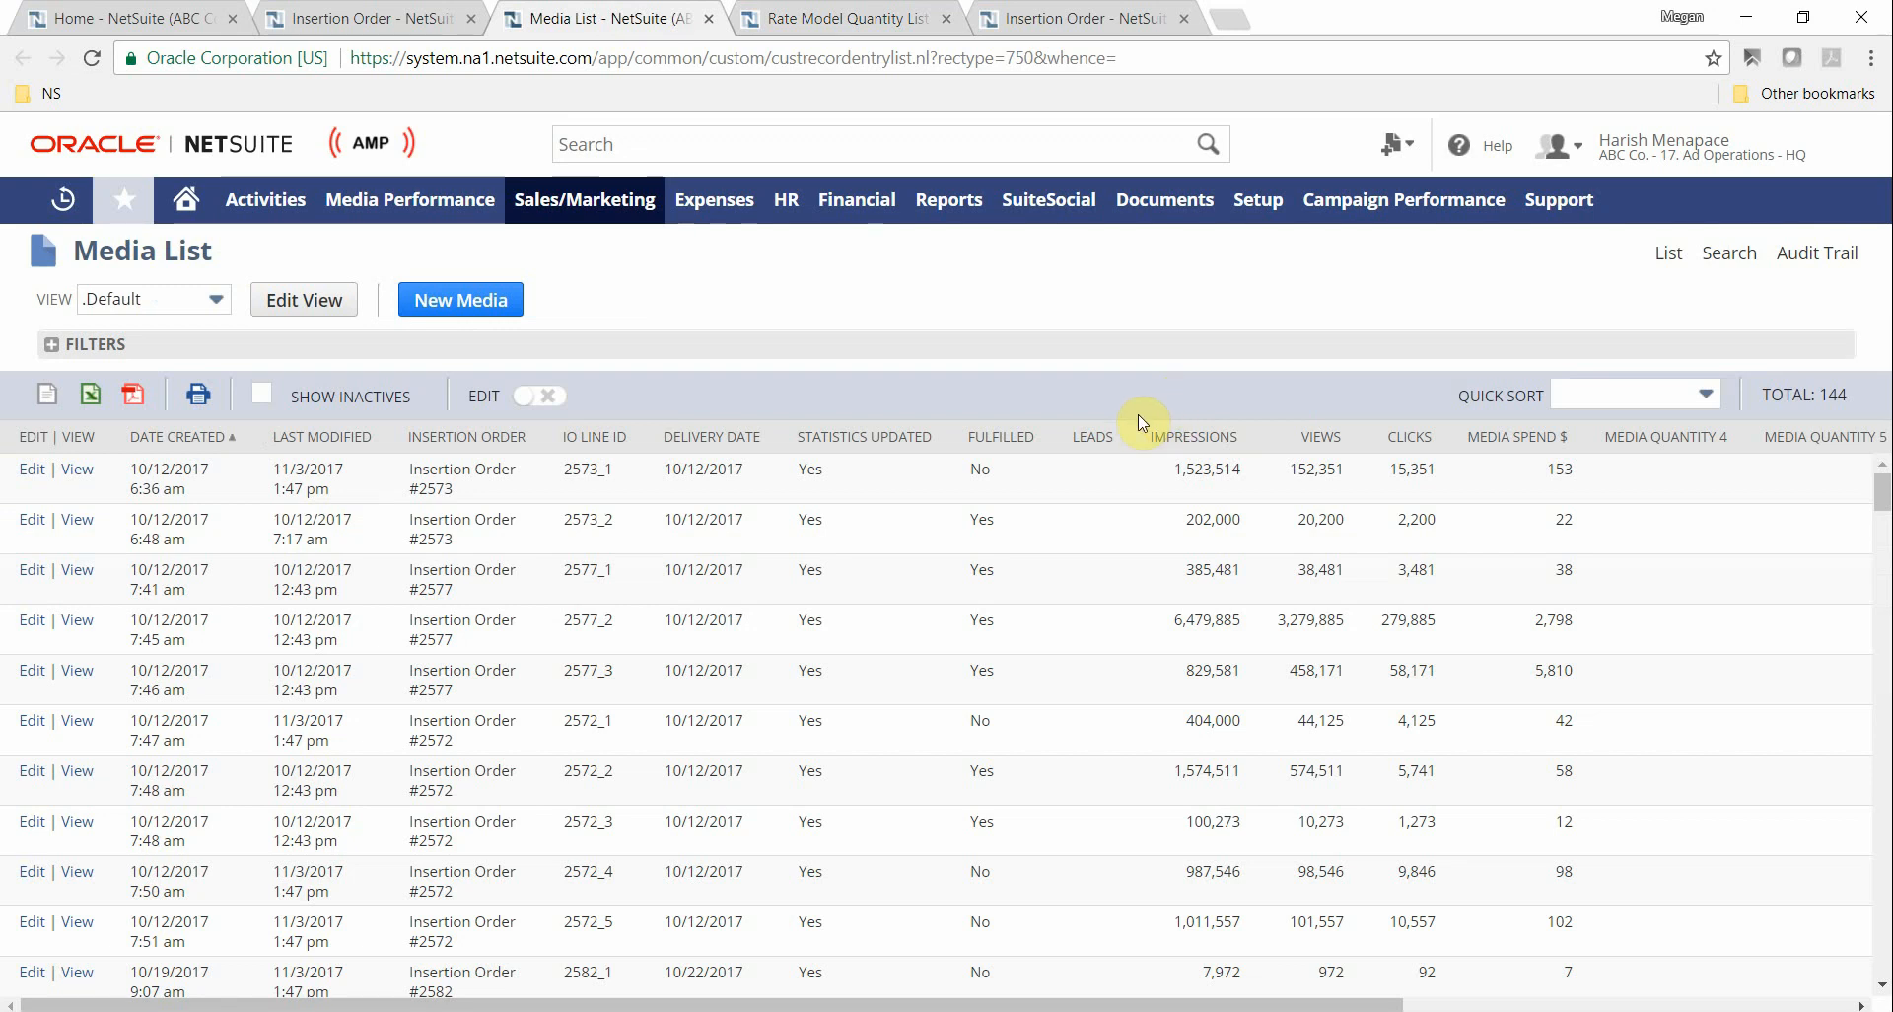
mouse_move(1138, 414)
mouse_down()
mouse_move(1222, 533)
mouse_move(1272, 957)
mouse_move(1259, 944)
mouse_up()
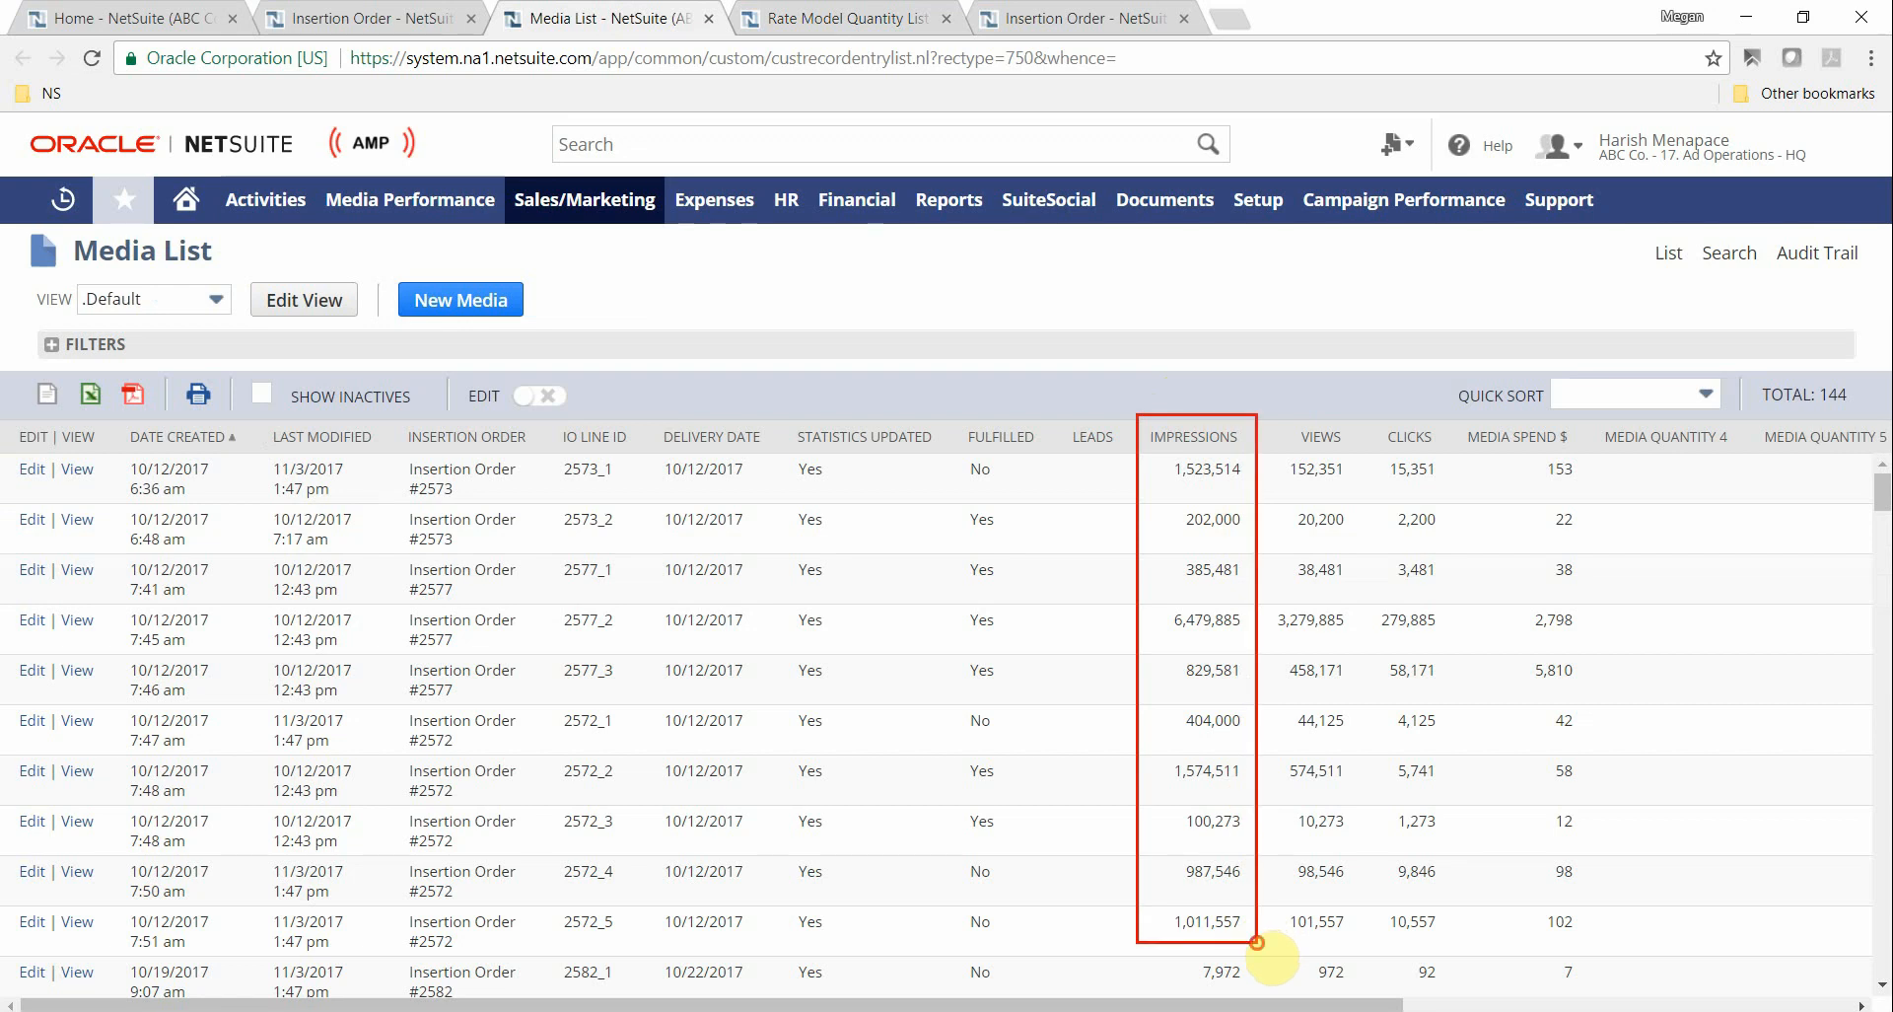
key(Escape)
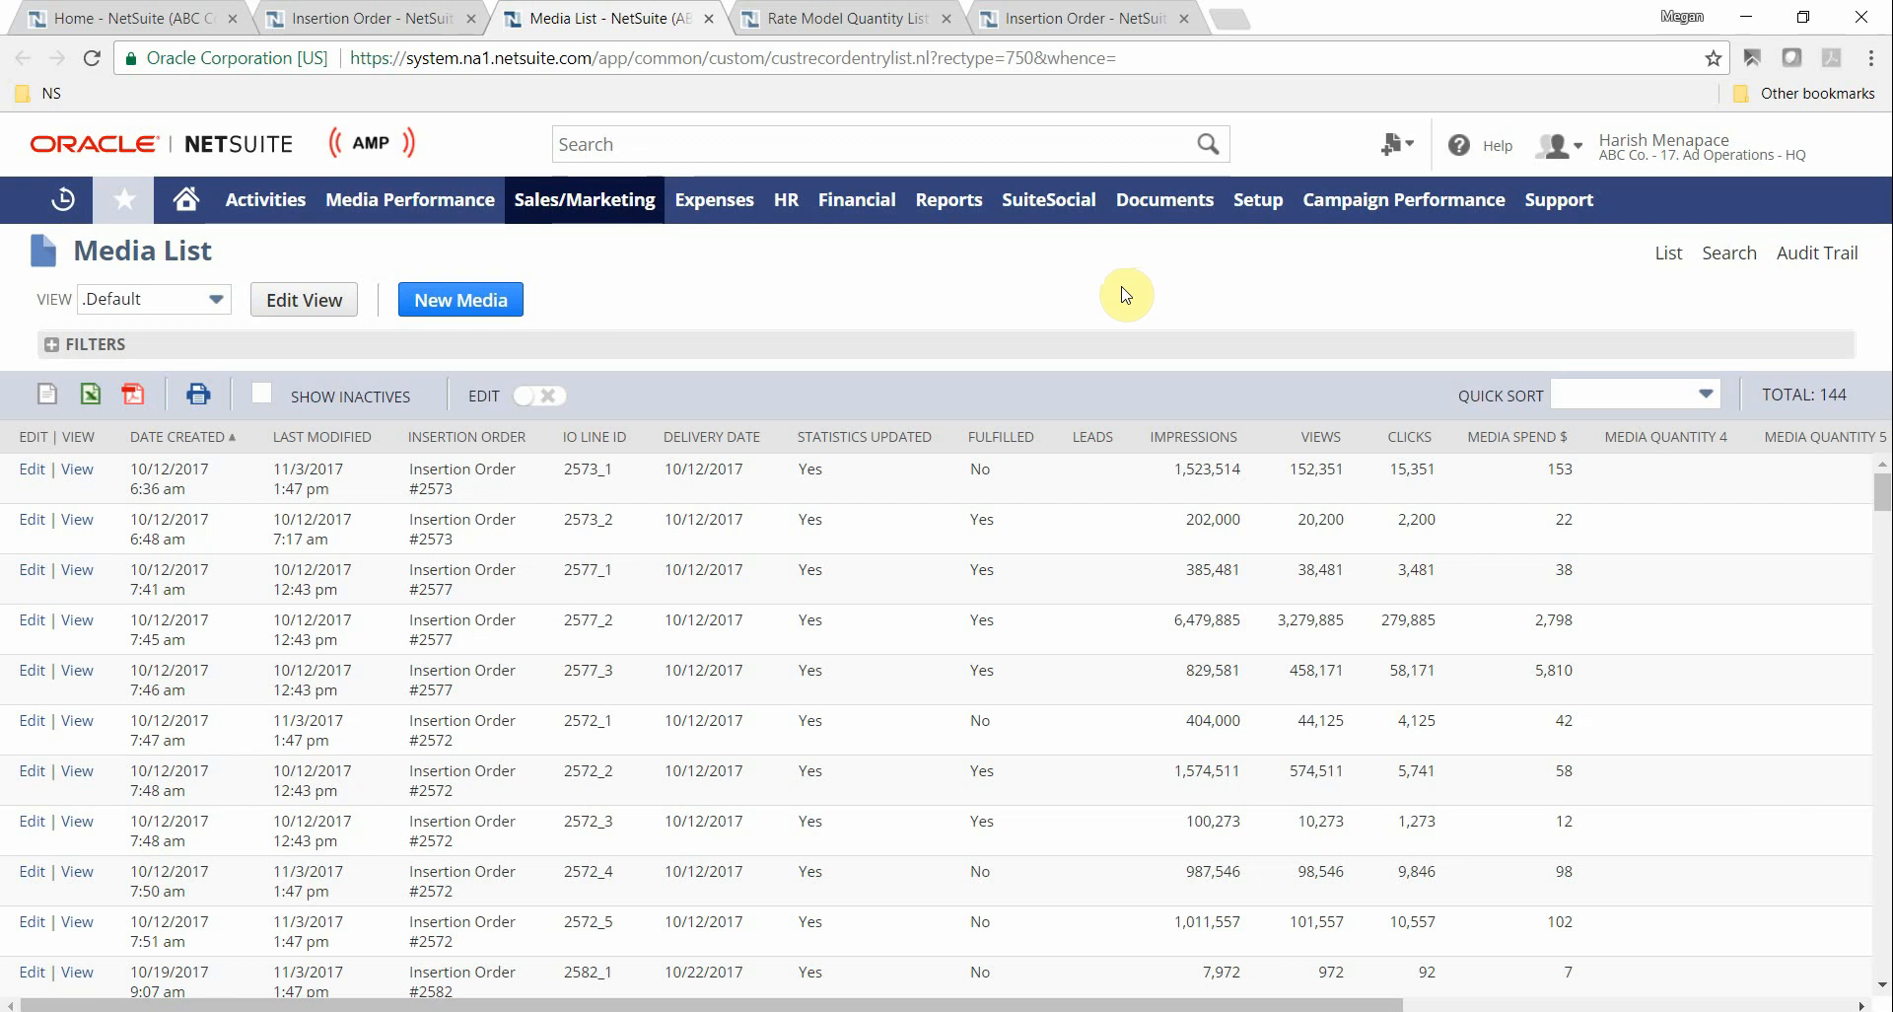
Switch to the partially fulfilled insertion order and check the impressions on its item lines.
click(1035, 20)
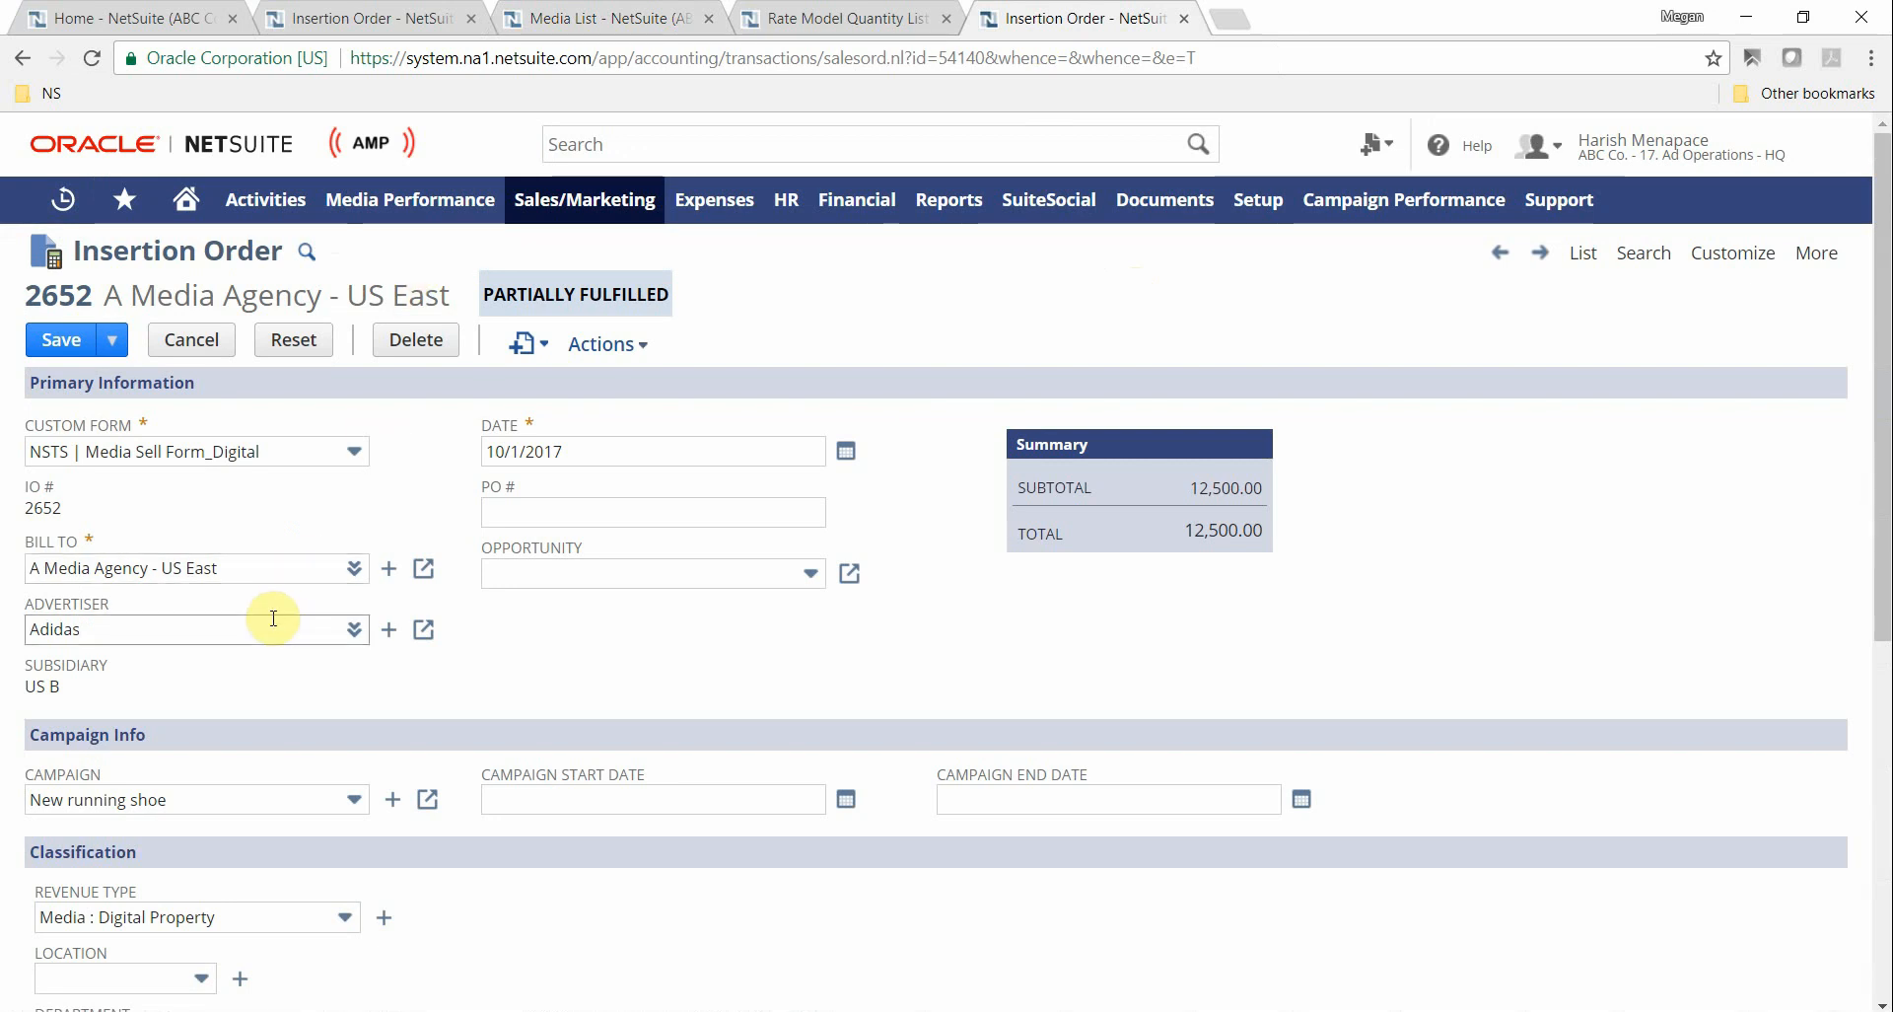
scroll(273, 618, down, 6)
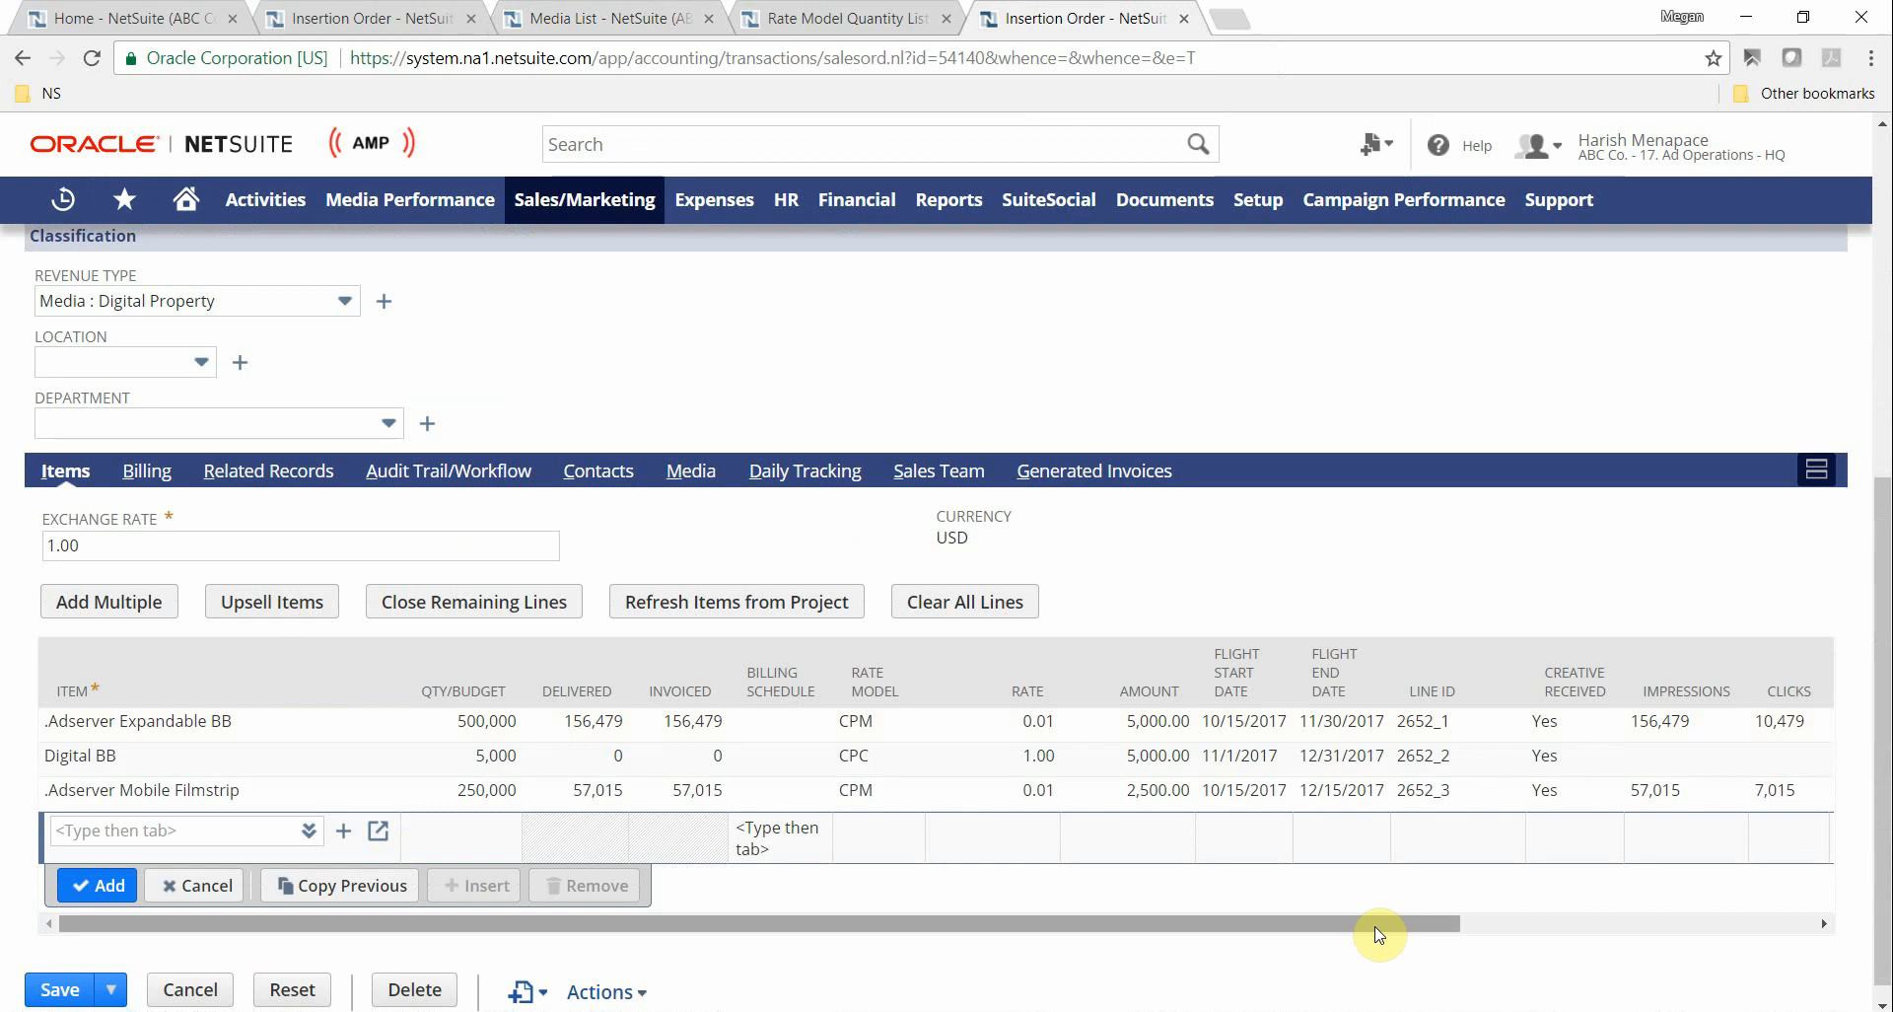
drag(1377, 932, 1734, 929)
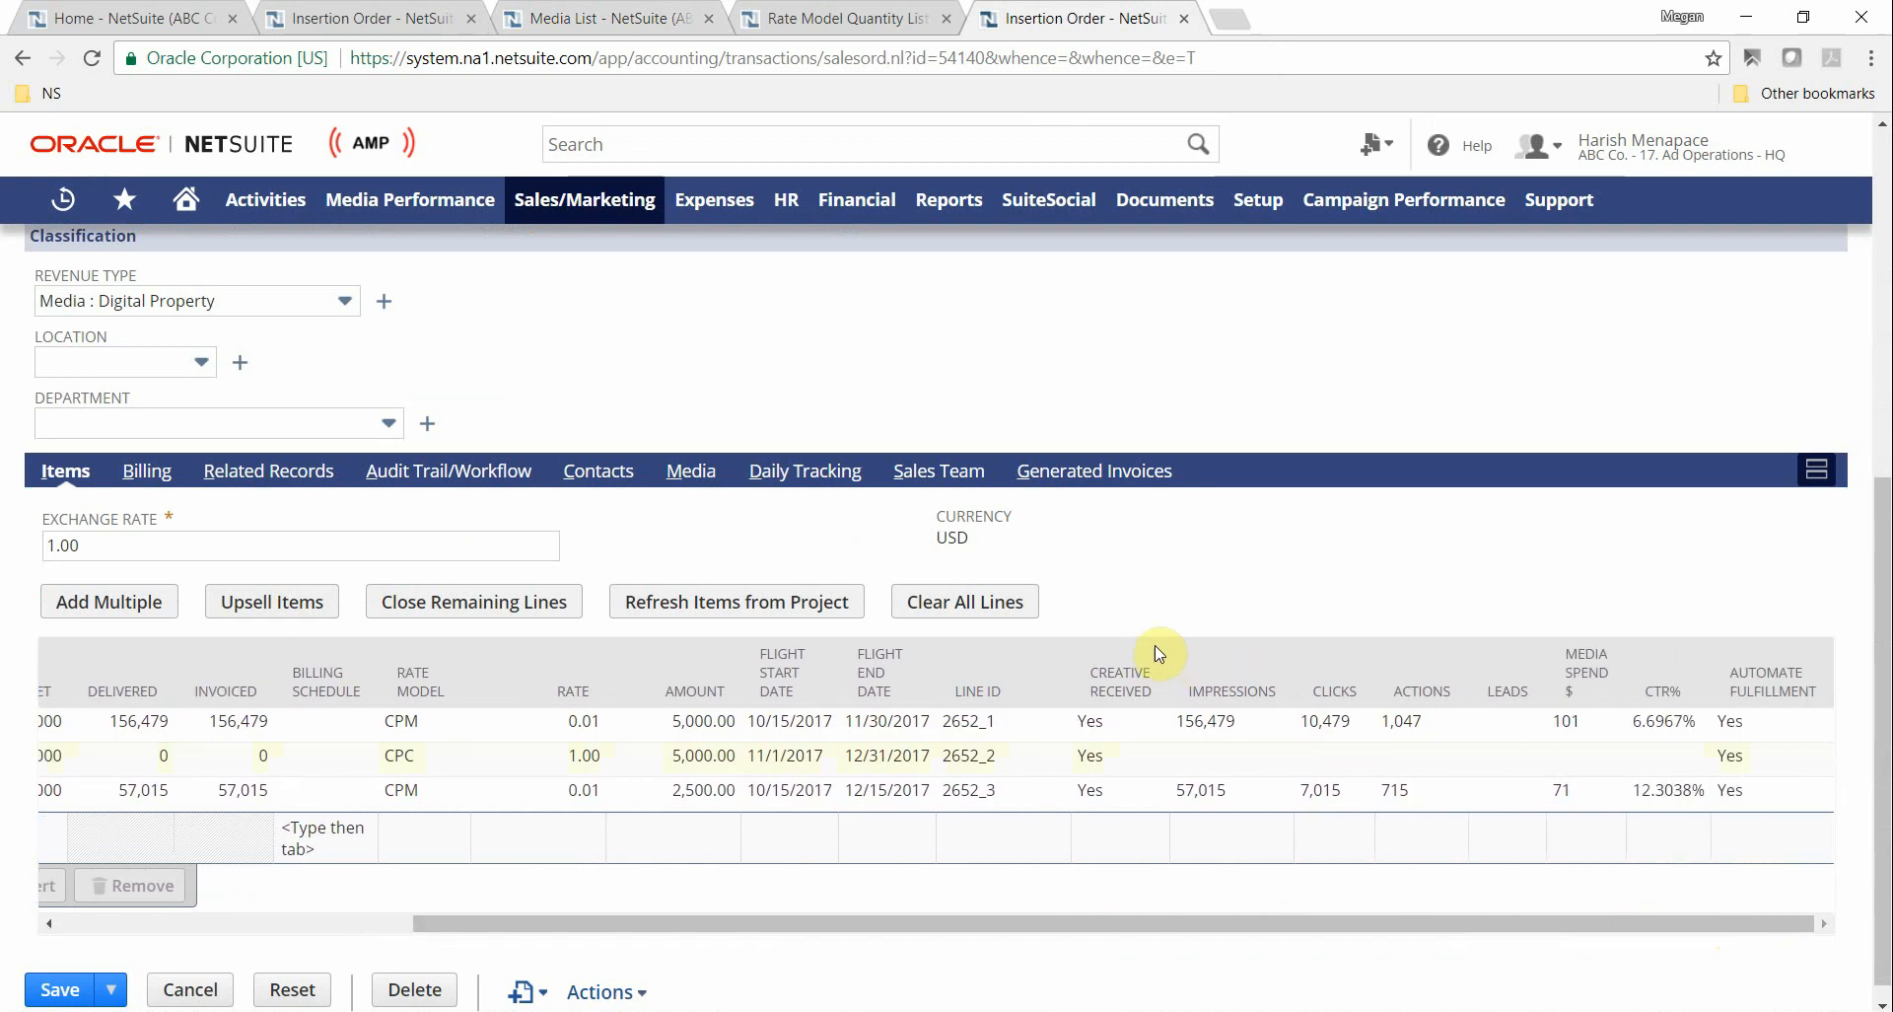
drag(1154, 644, 1289, 814)
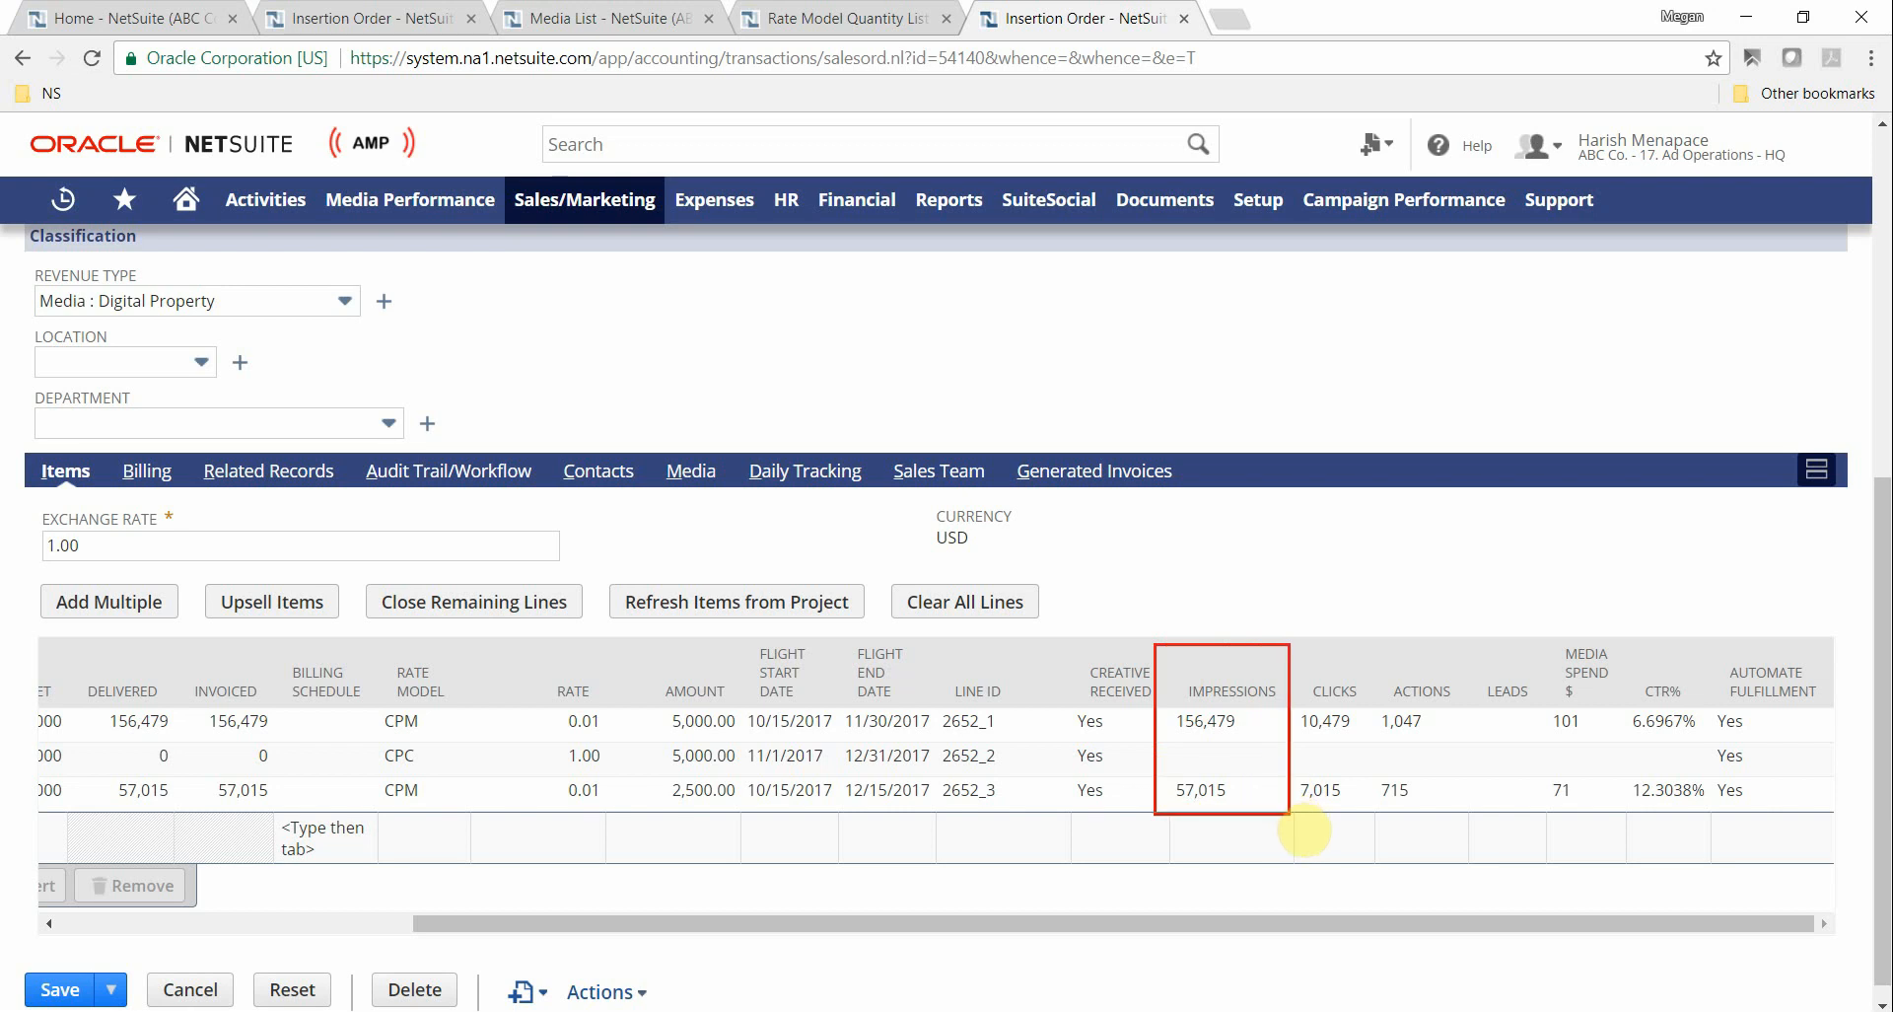
Review the item lines' clicks, actions, leads and media spend, and compare the first line's rate model, impressions and delivered quantity.
drag(1305, 830, 1639, 830)
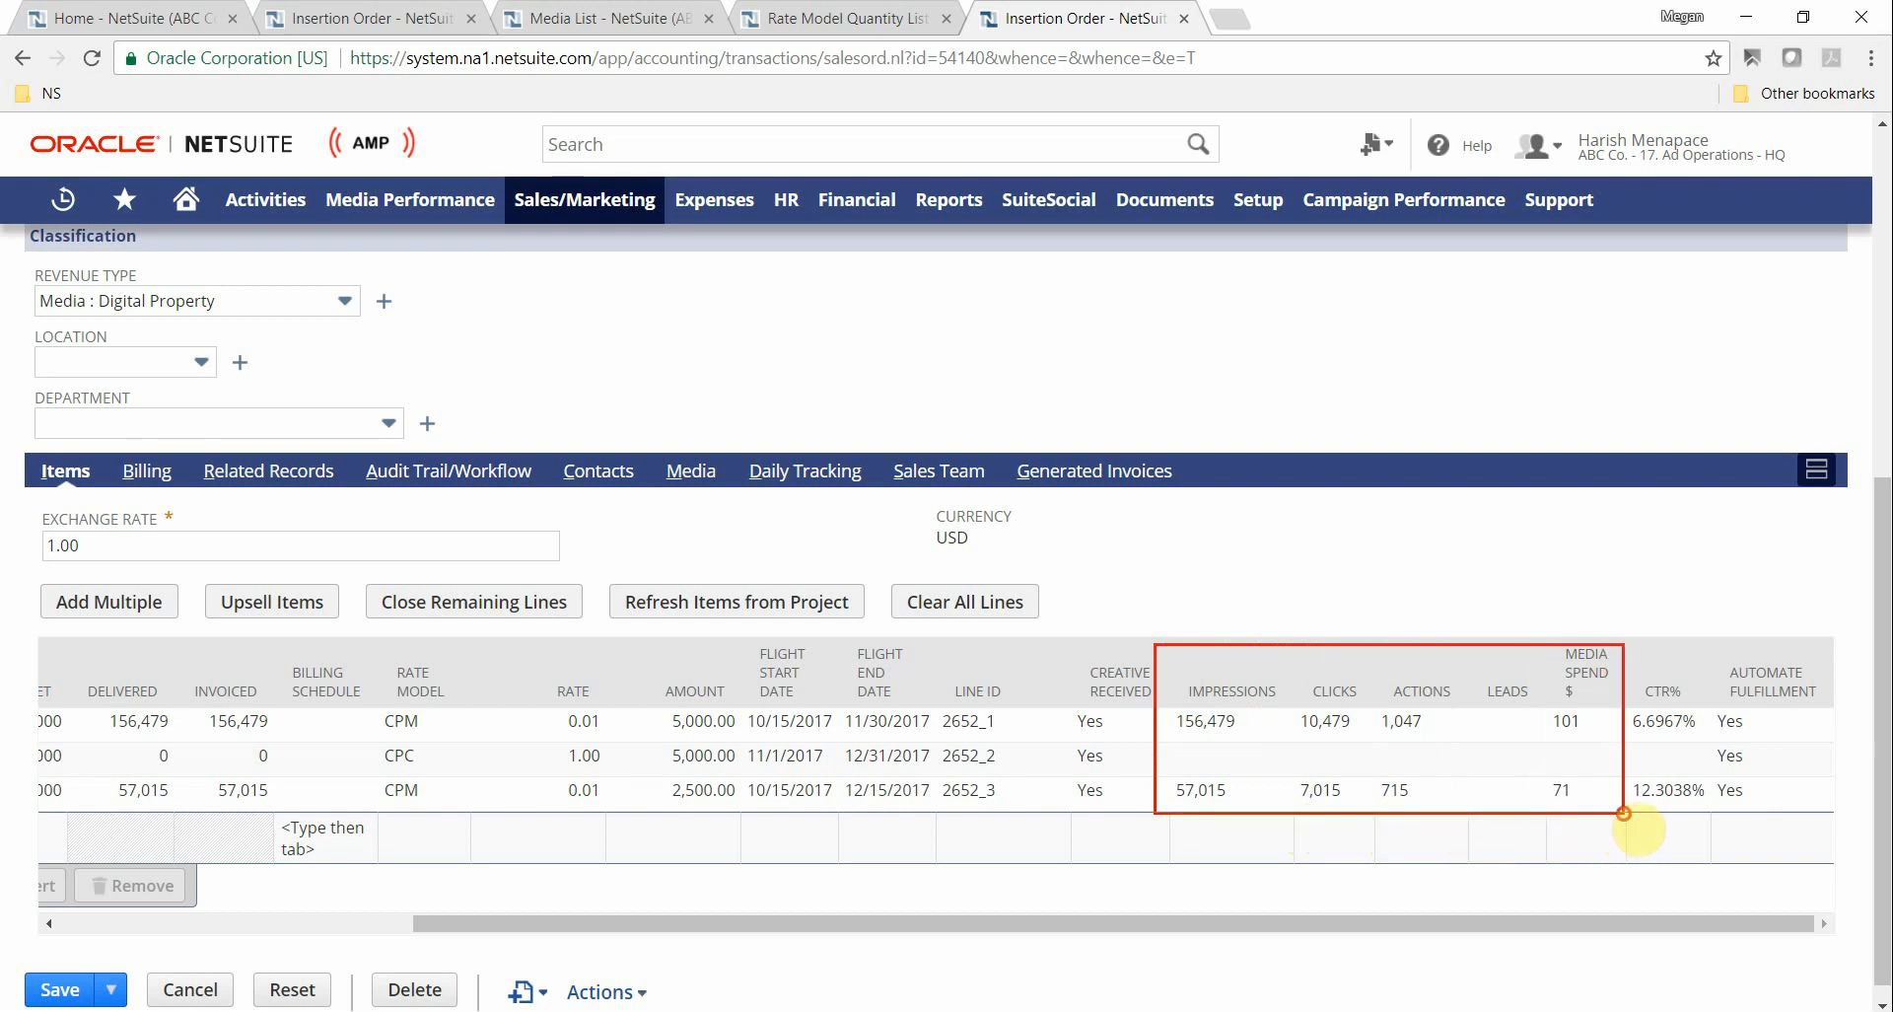
key(Escape)
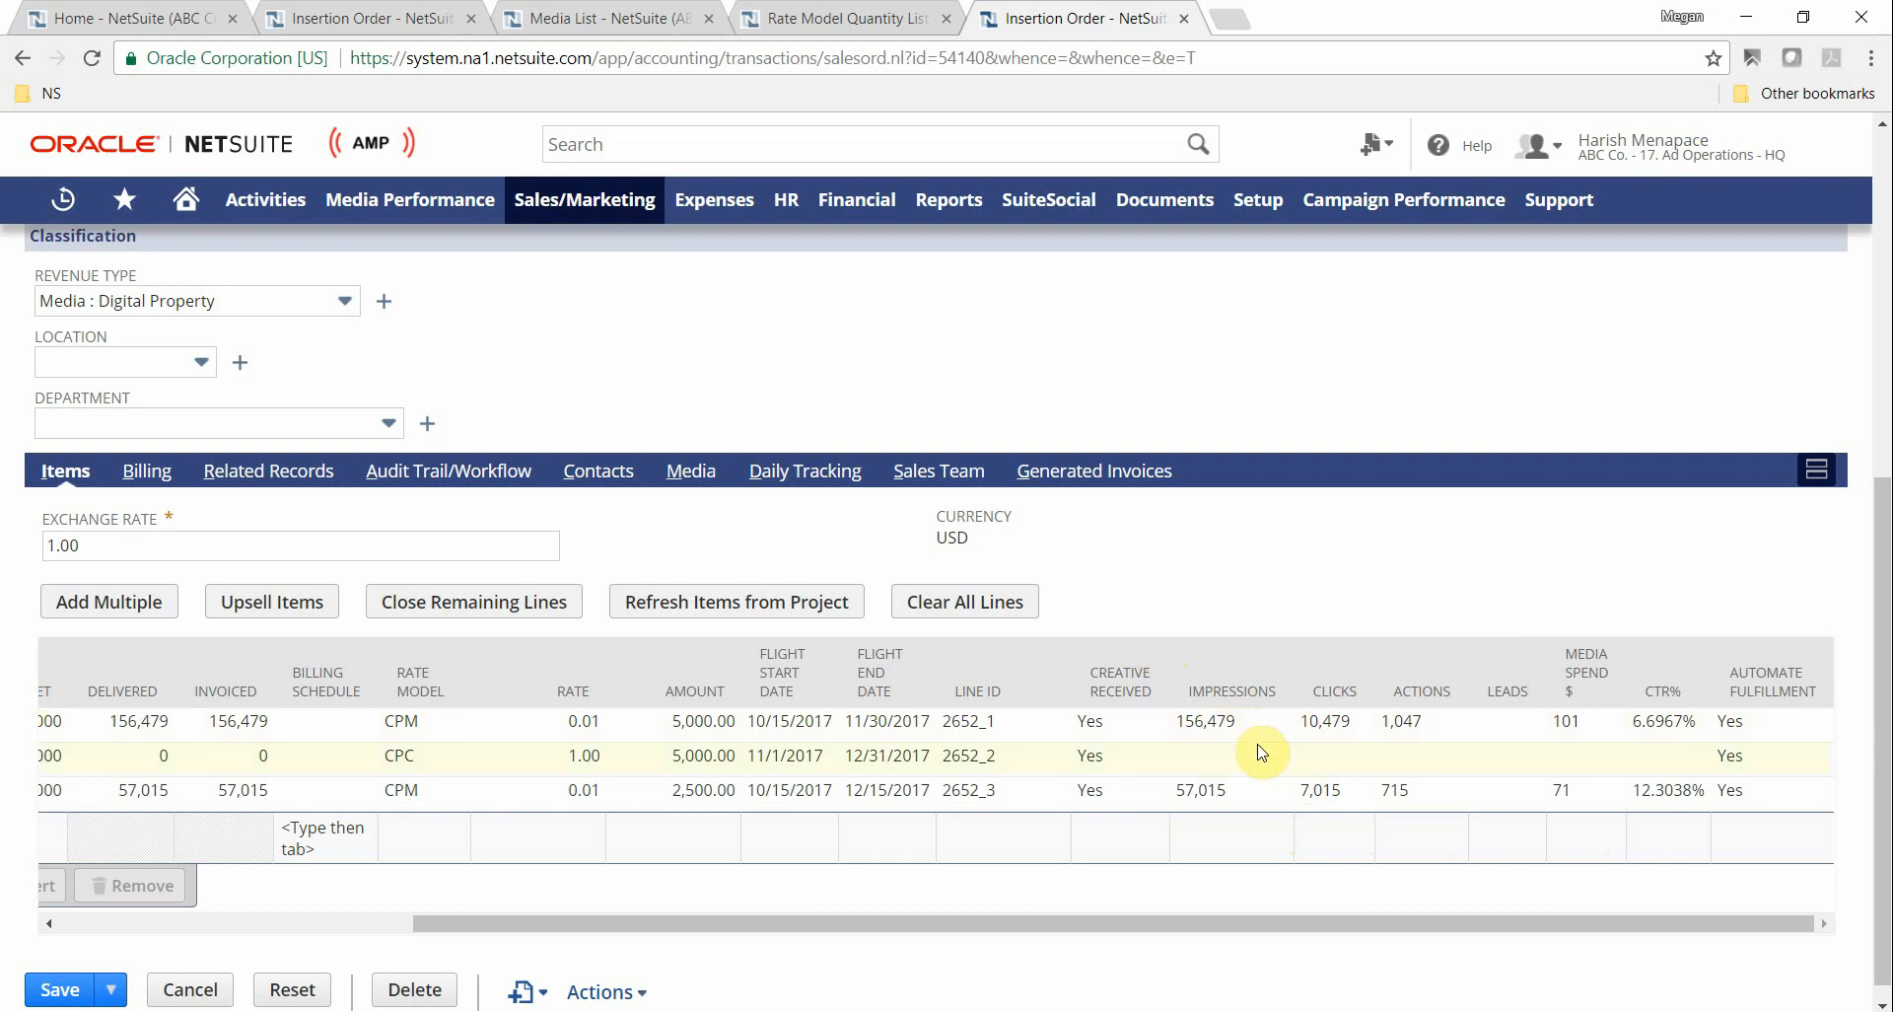
drag(1272, 926, 945, 920)
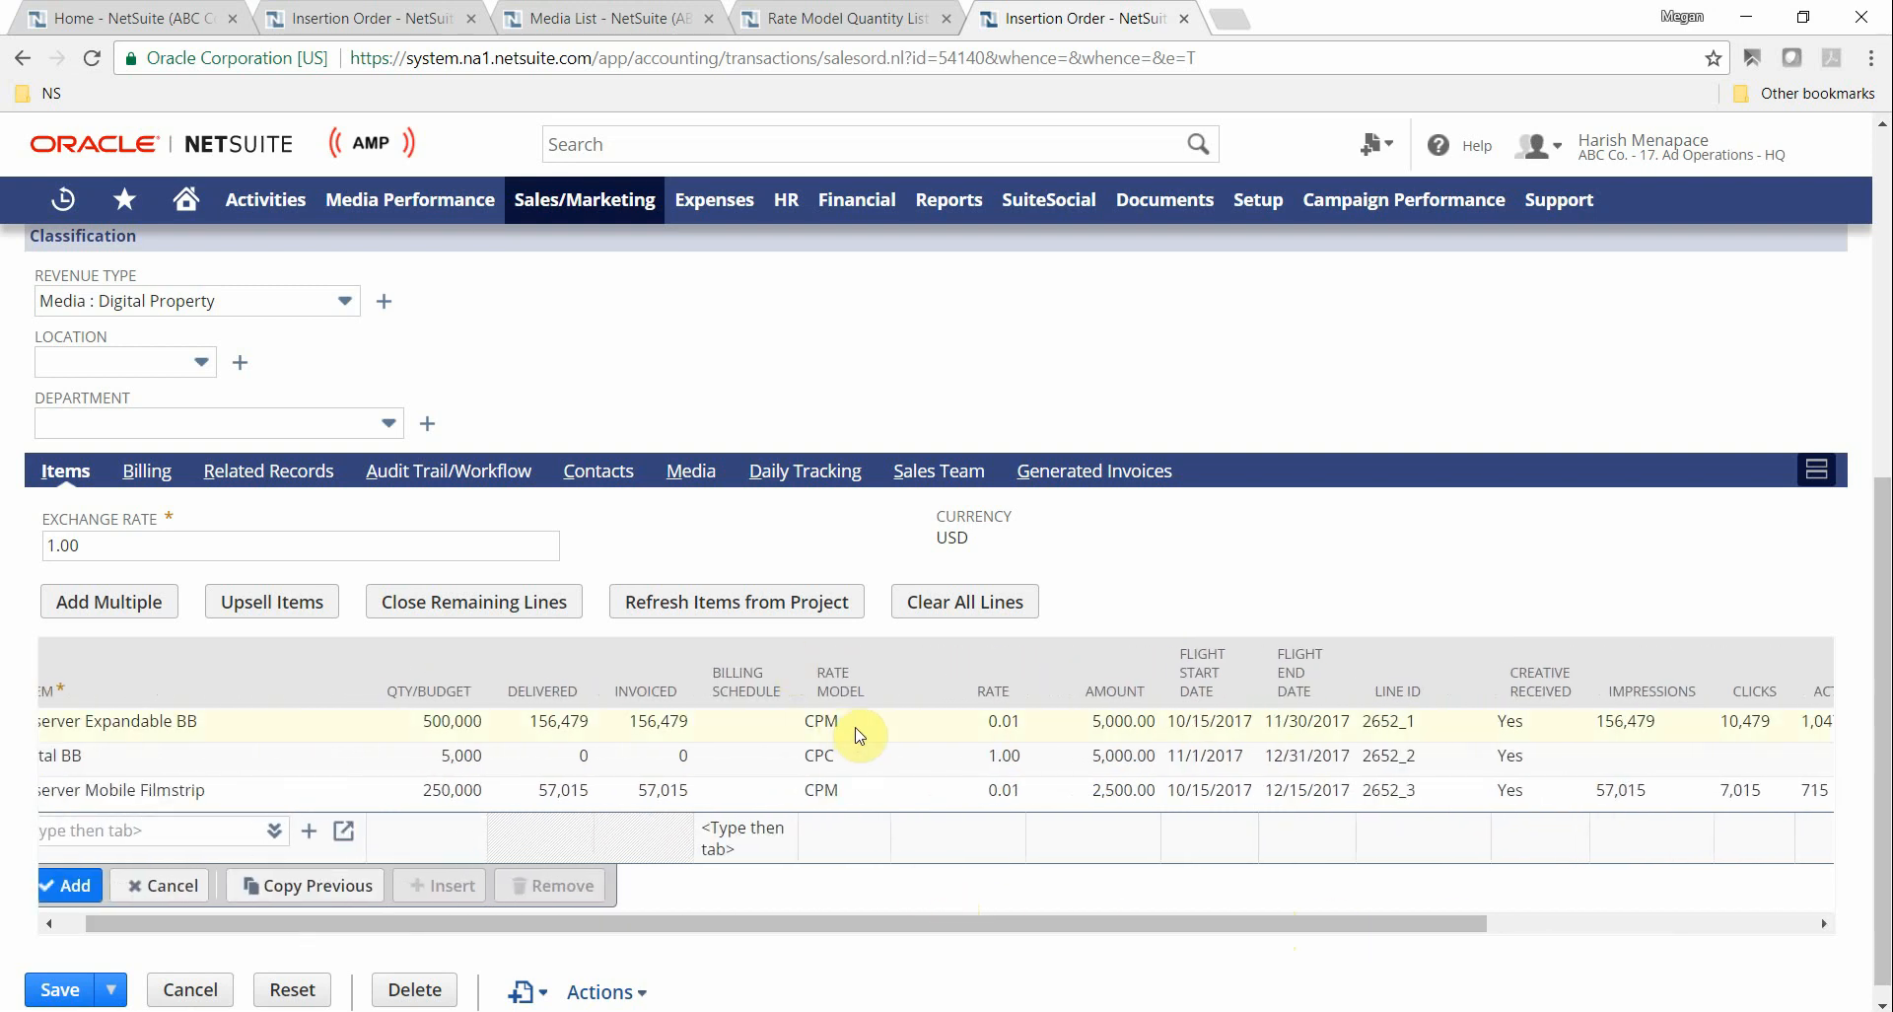
drag(796, 652, 884, 737)
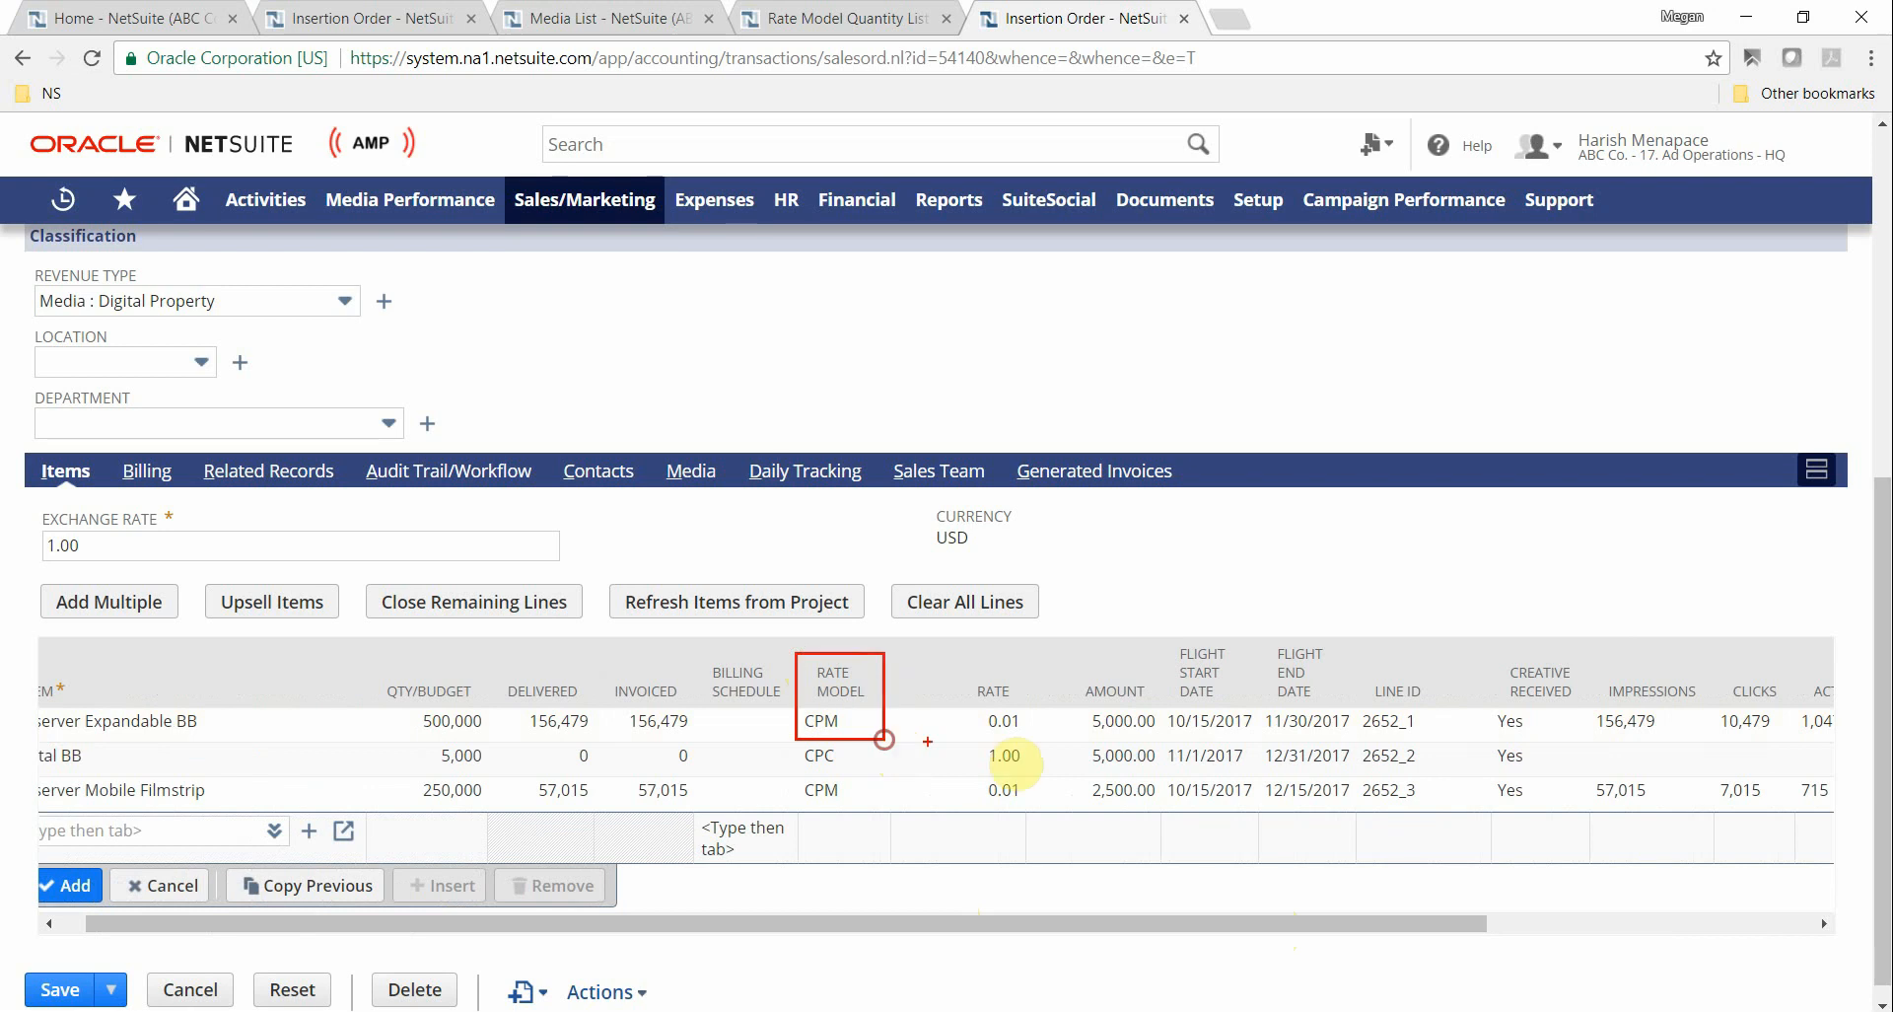
mouse_move(1590, 661)
mouse_down()
mouse_move(1668, 752)
mouse_move(1713, 735)
mouse_up()
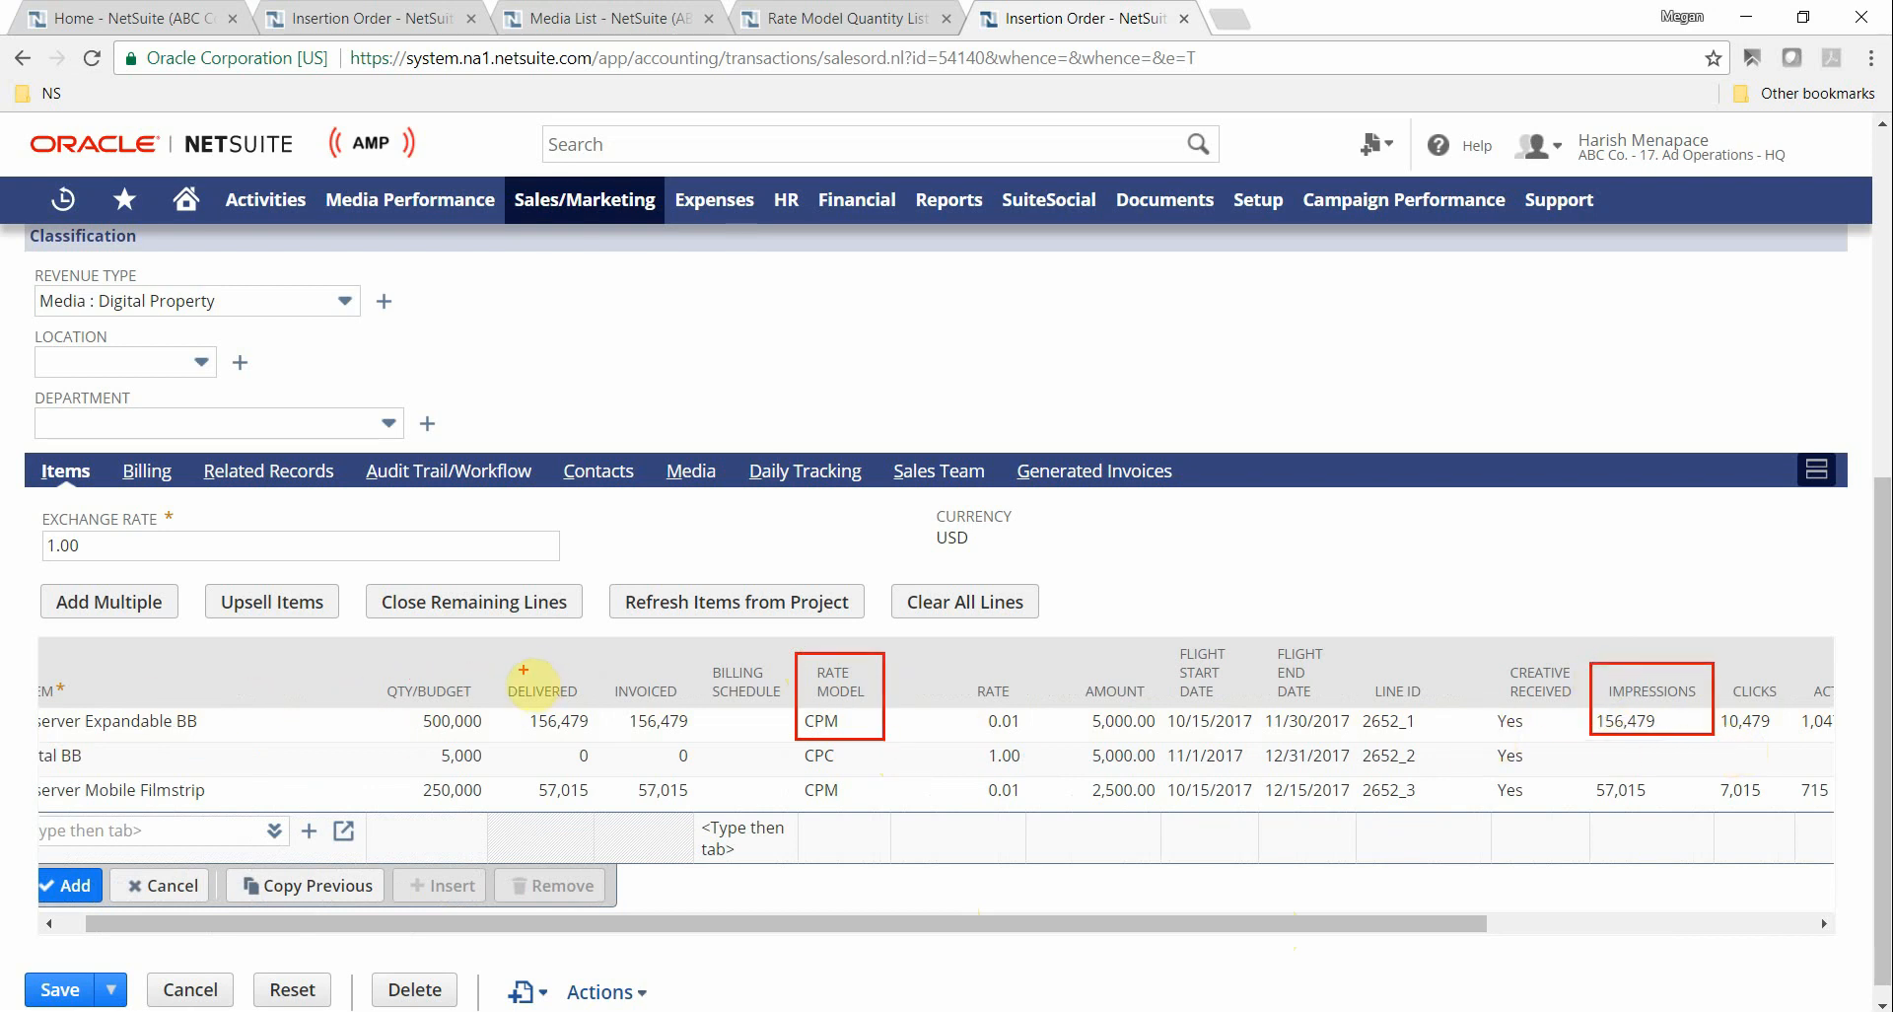
drag(494, 669, 599, 739)
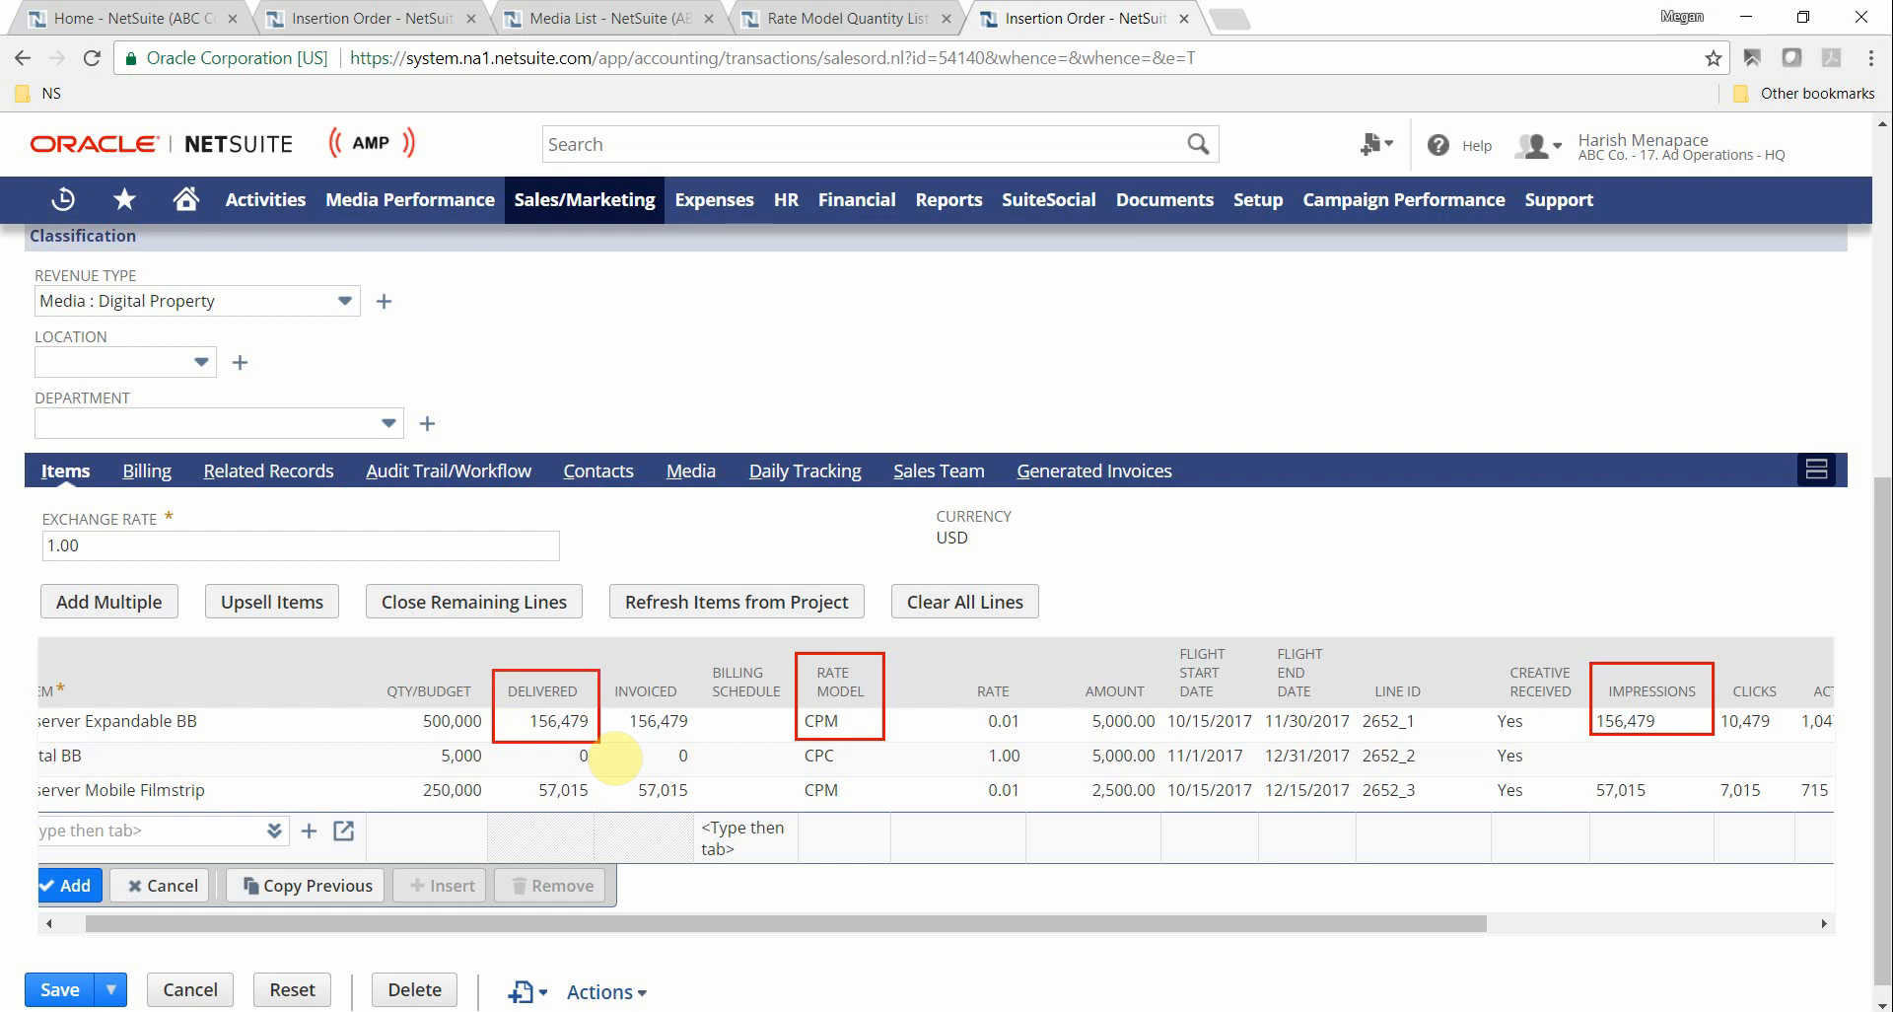
key(Escape)
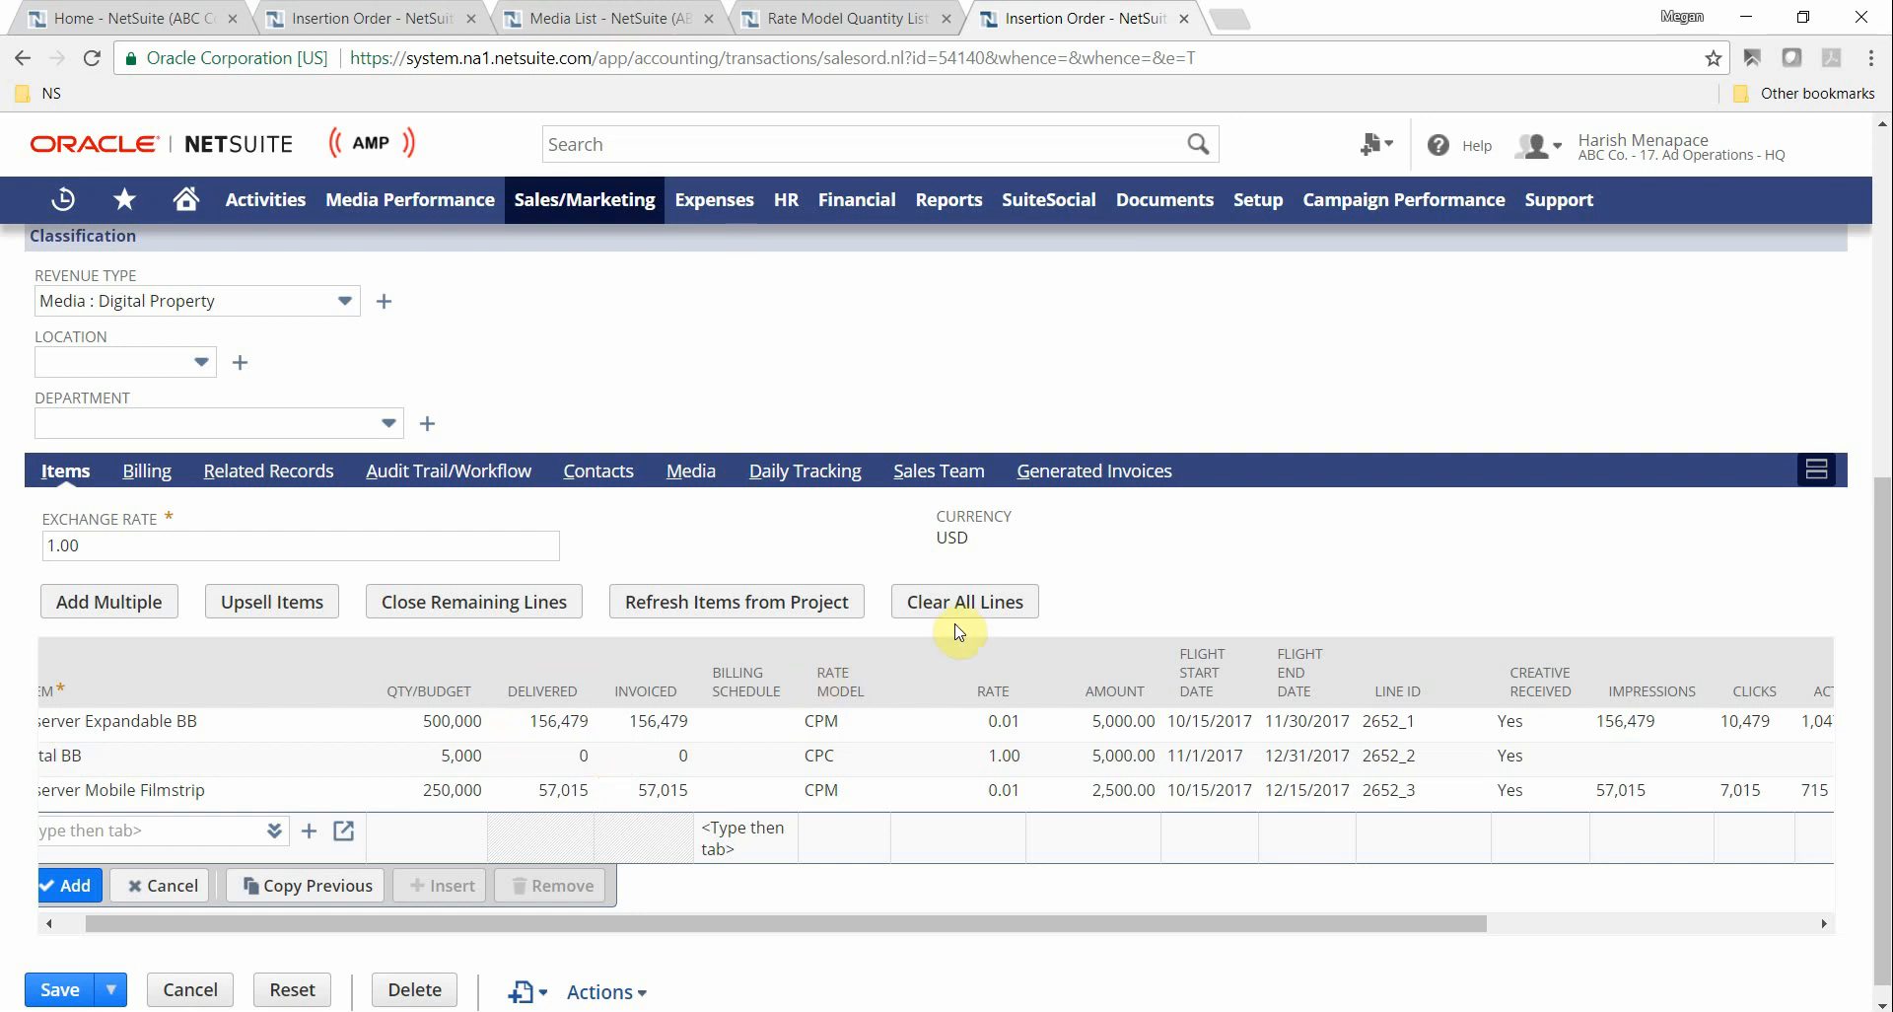
View the insertion order's media records and review their delivery dates, impressions, views, clicks and media spend.
click(703, 483)
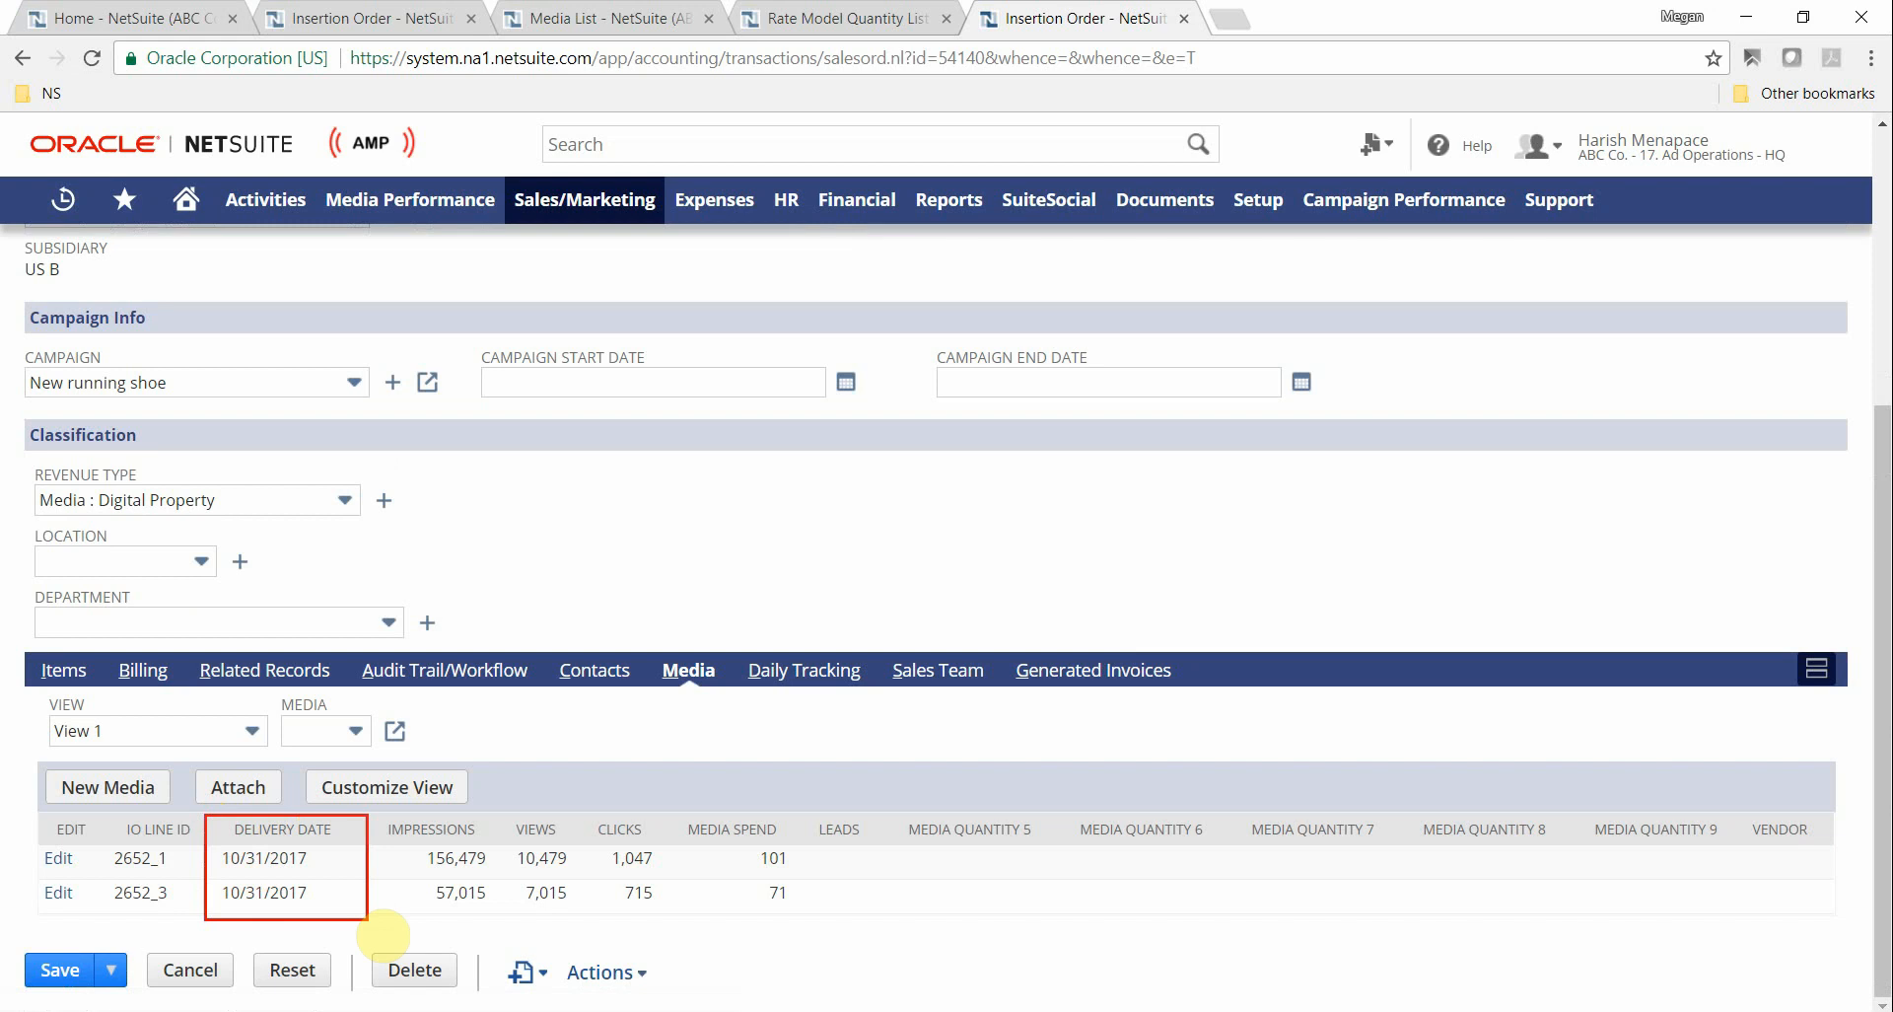
drag(383, 936, 824, 941)
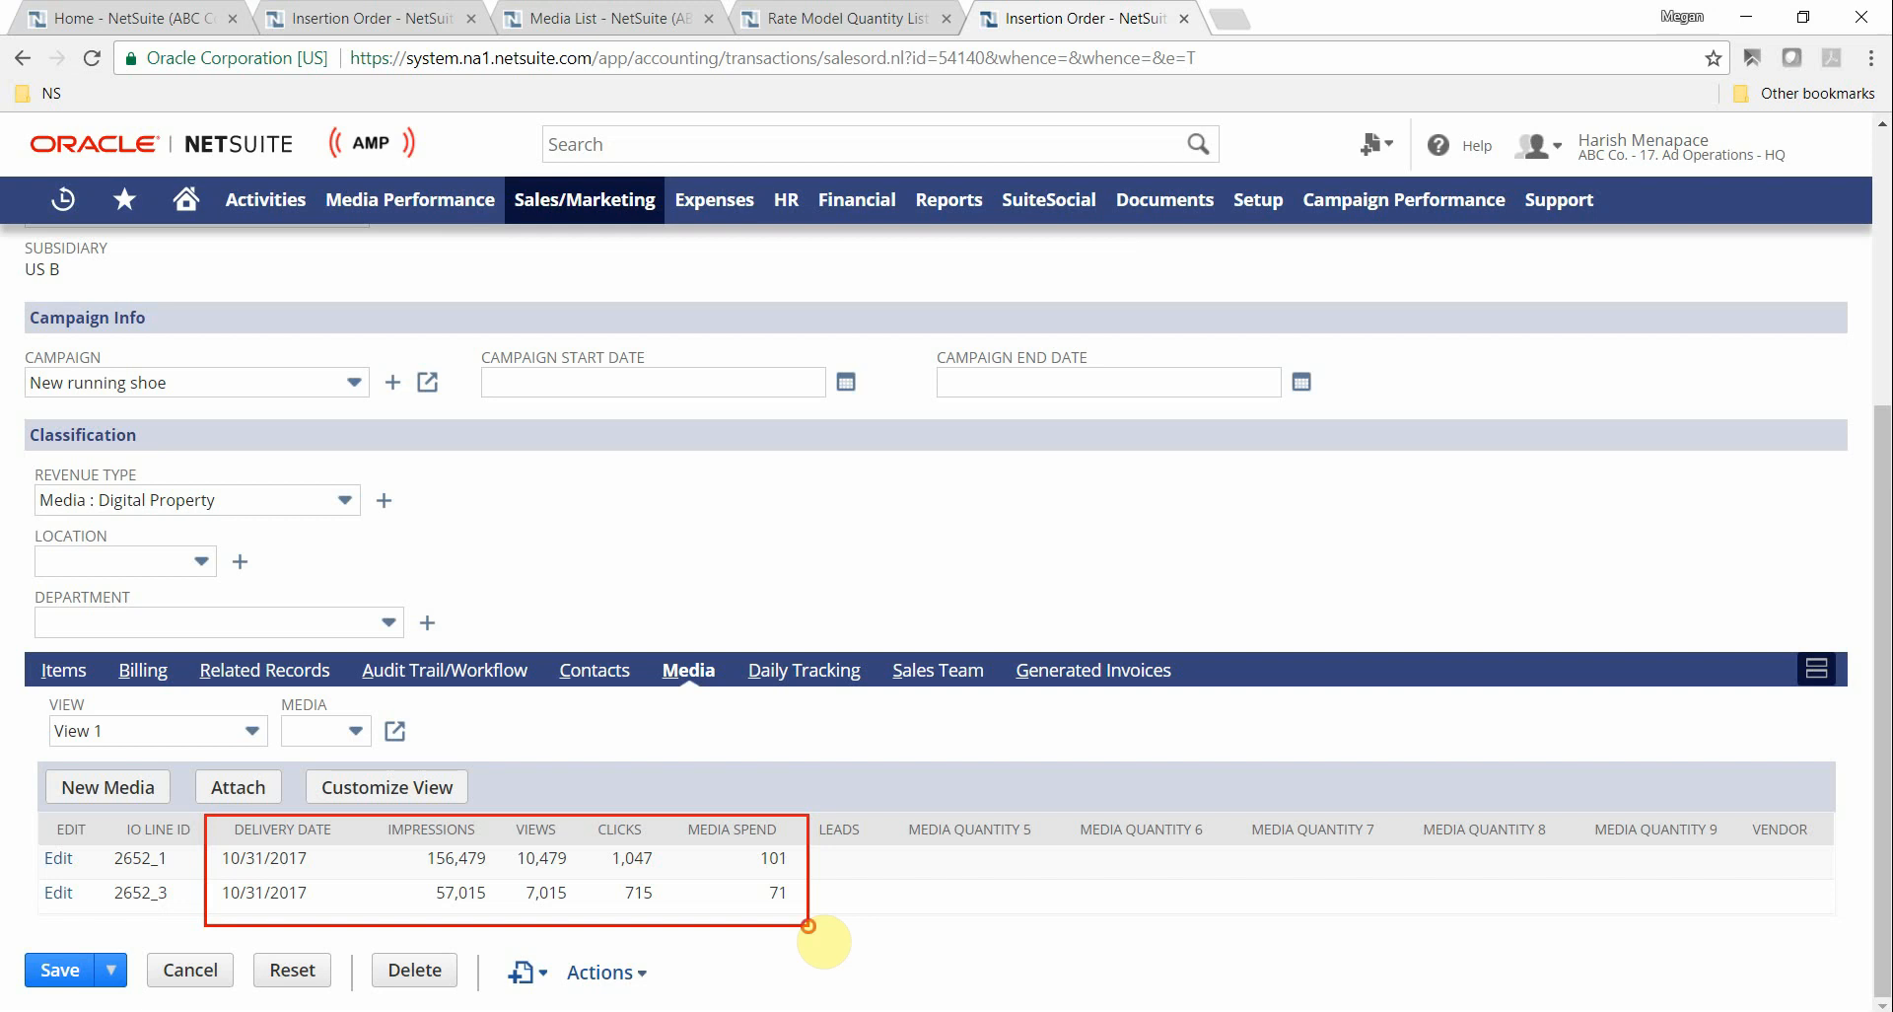
key(Escape)
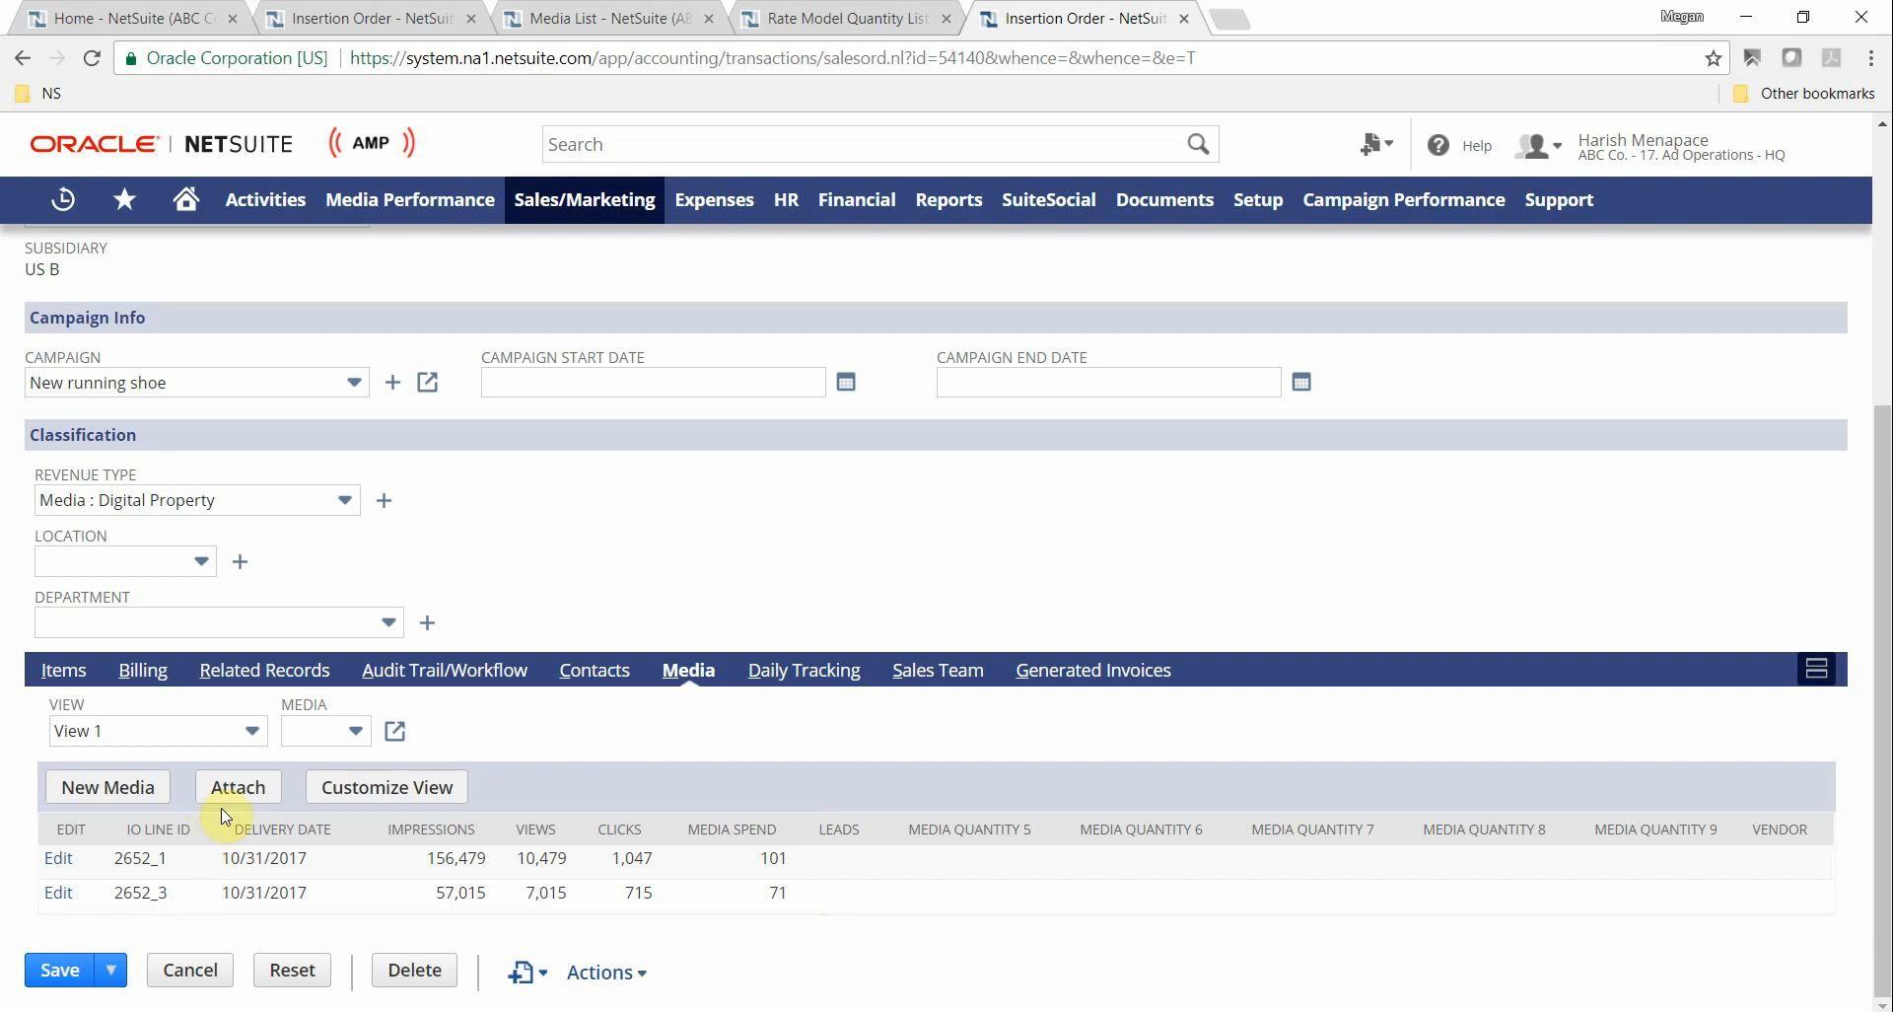
Open the related item fulfillment in a new browser tab, review its line quantities, and return to the insertion order.
click(233, 671)
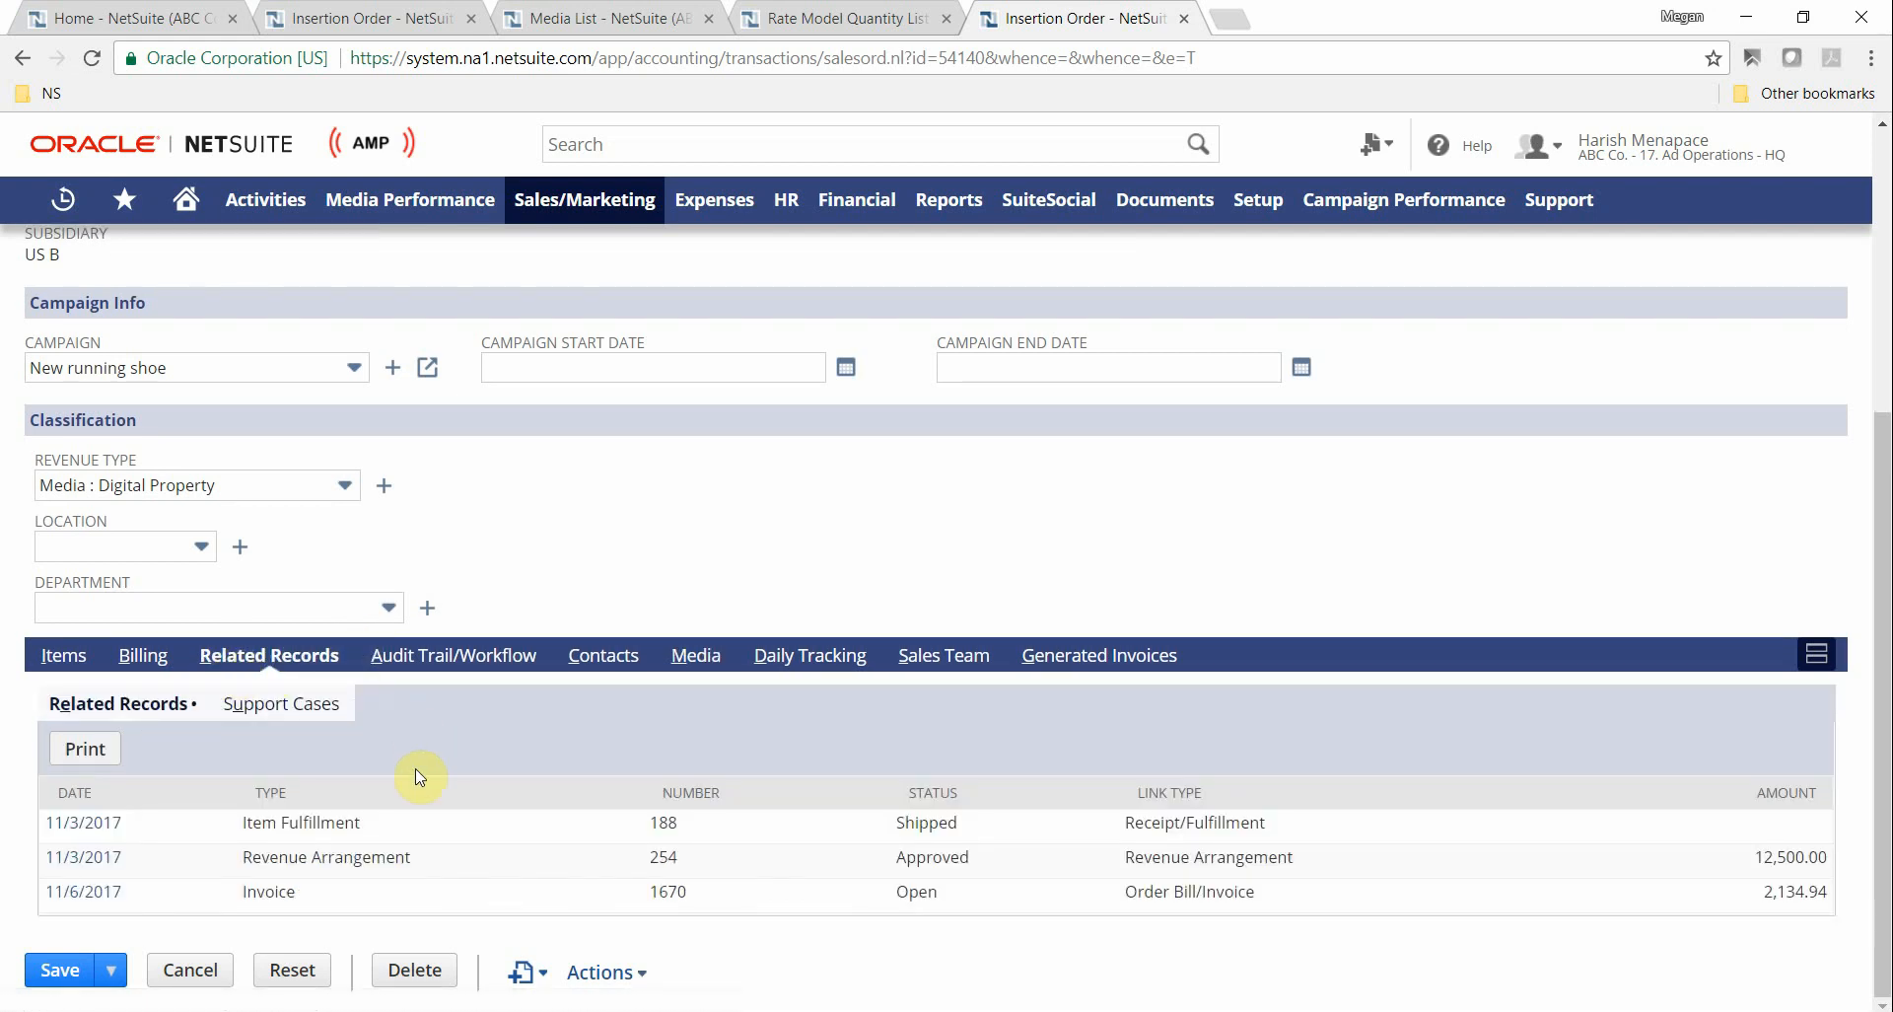
middle_click(95, 831)
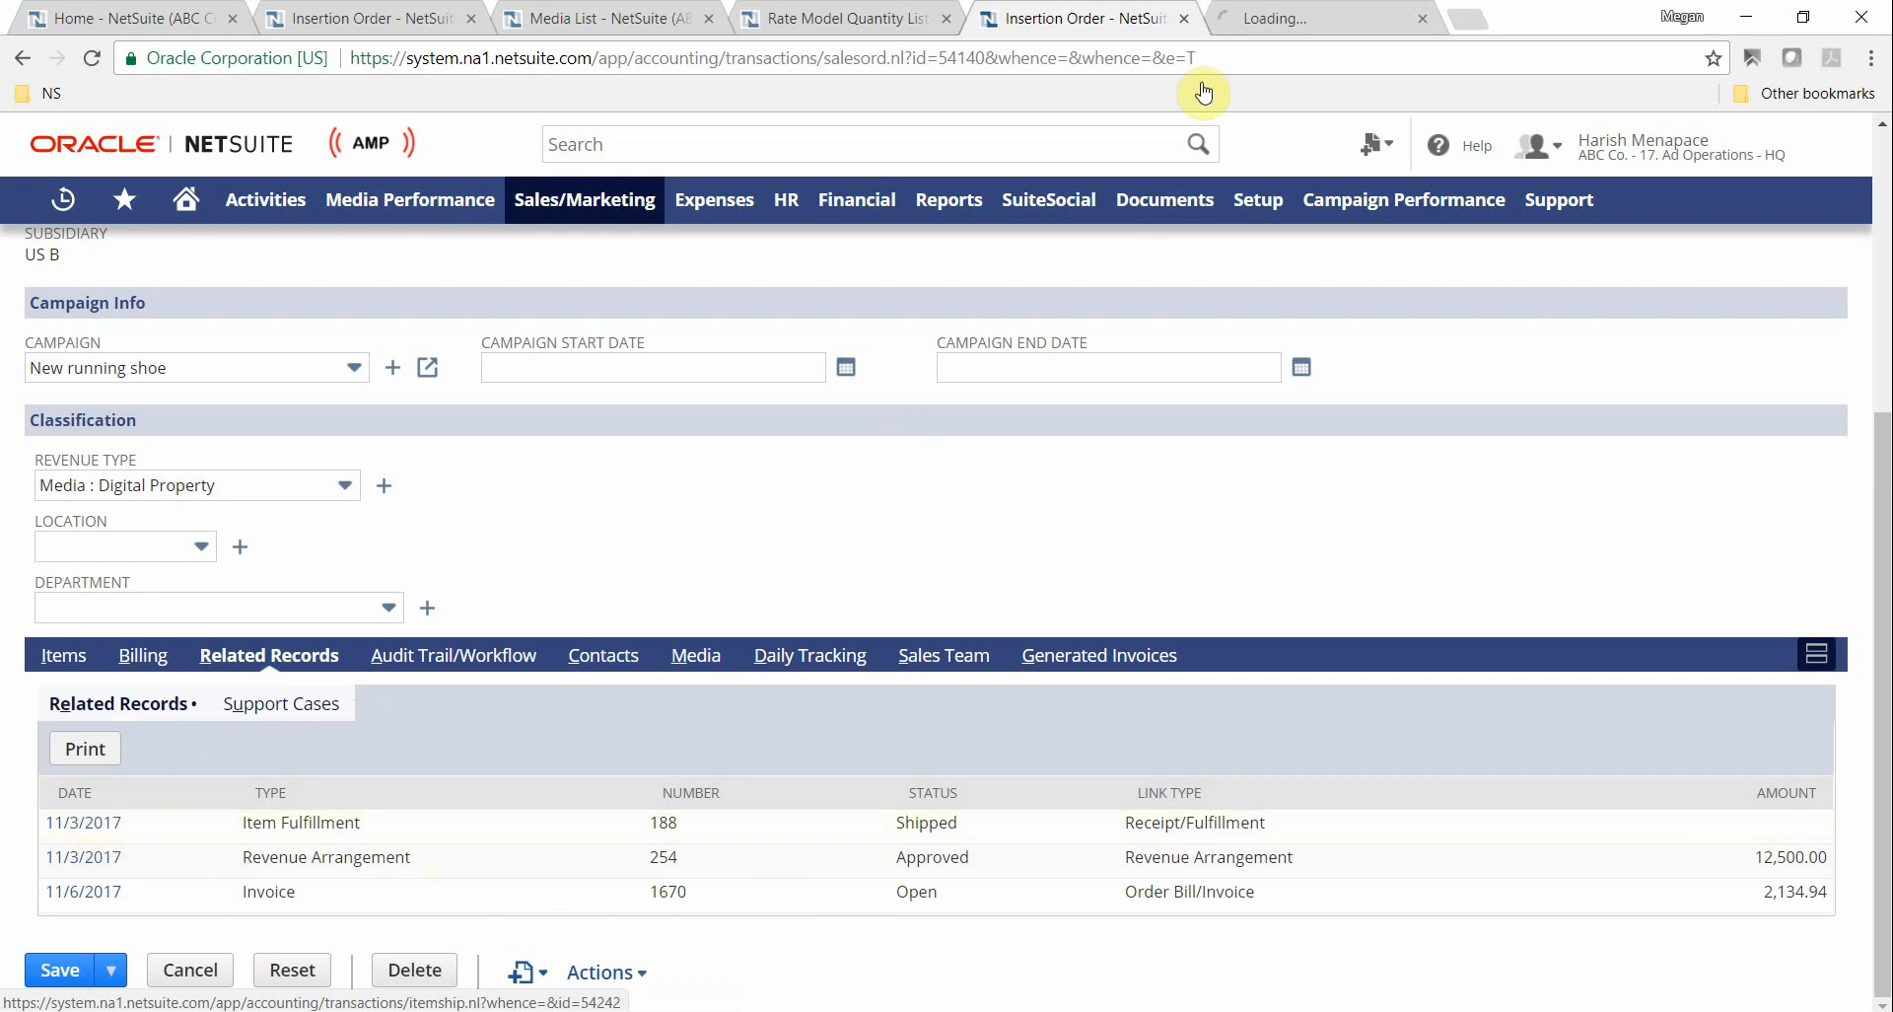
click(1298, 24)
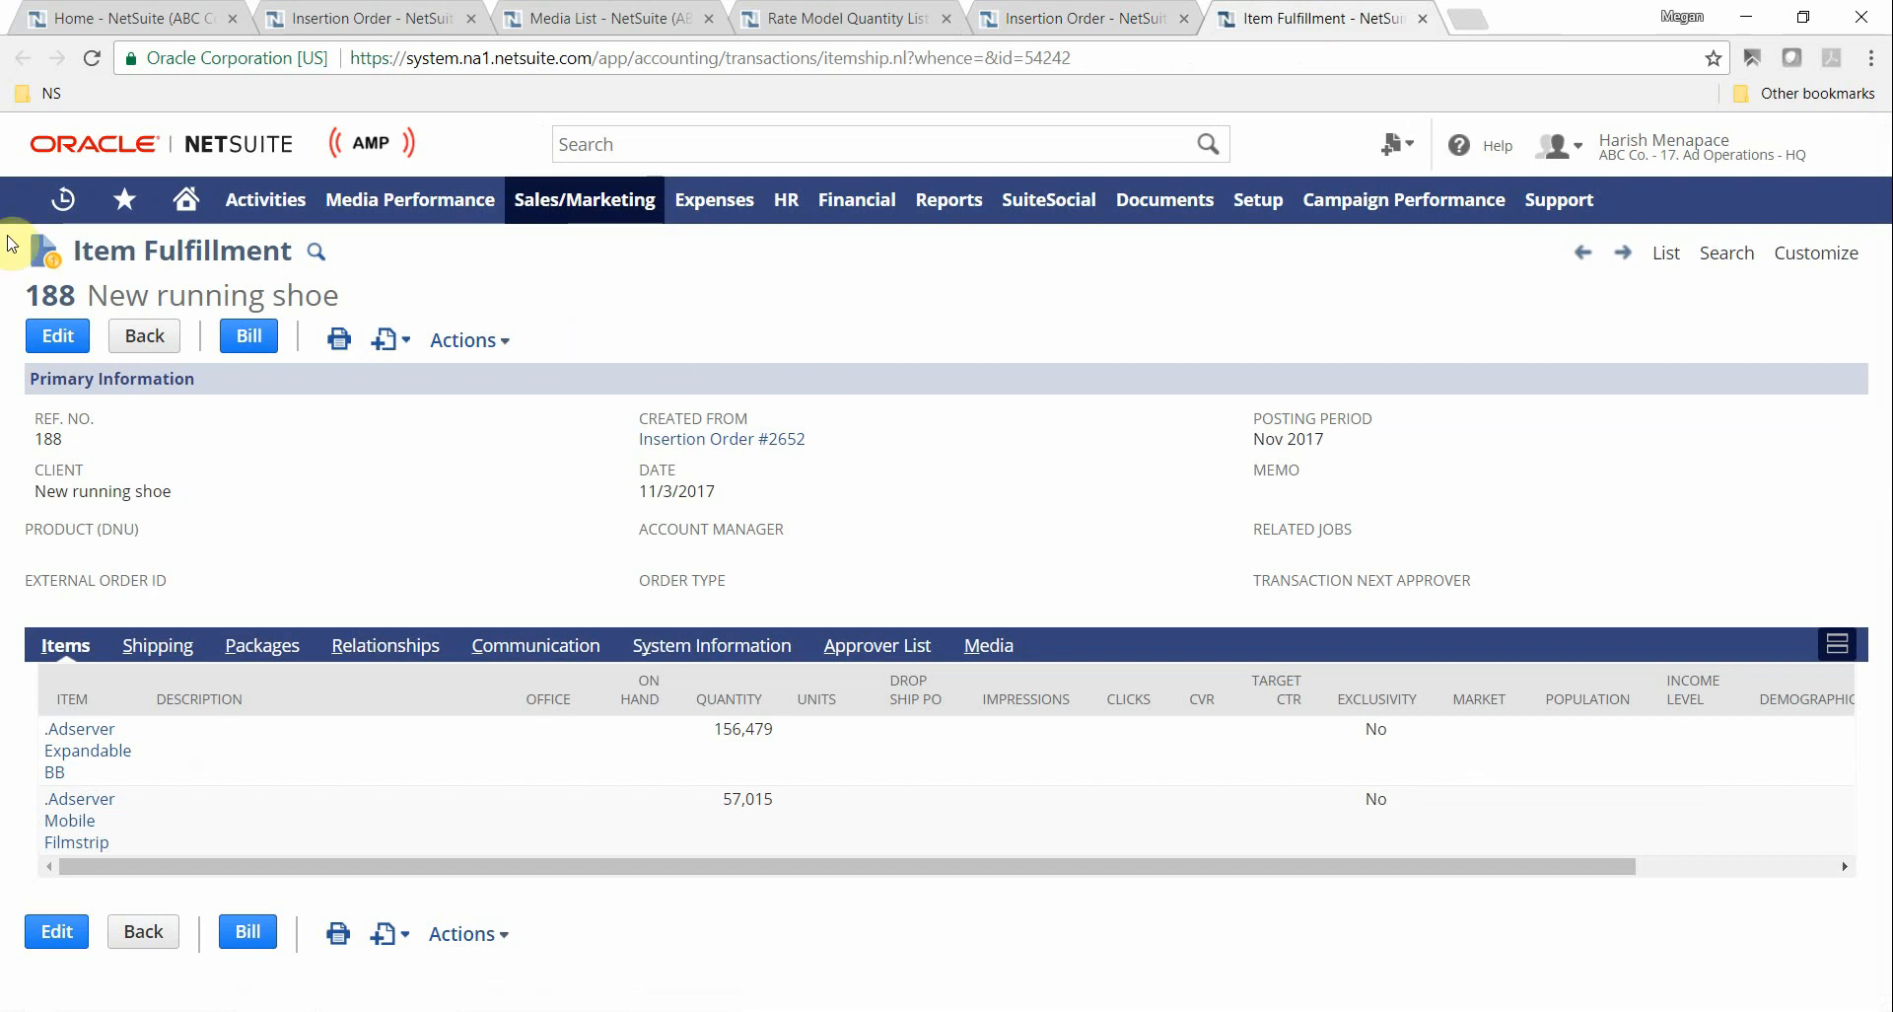
mouse_move(10, 226)
mouse_down()
mouse_move(363, 294)
mouse_move(361, 278)
mouse_up()
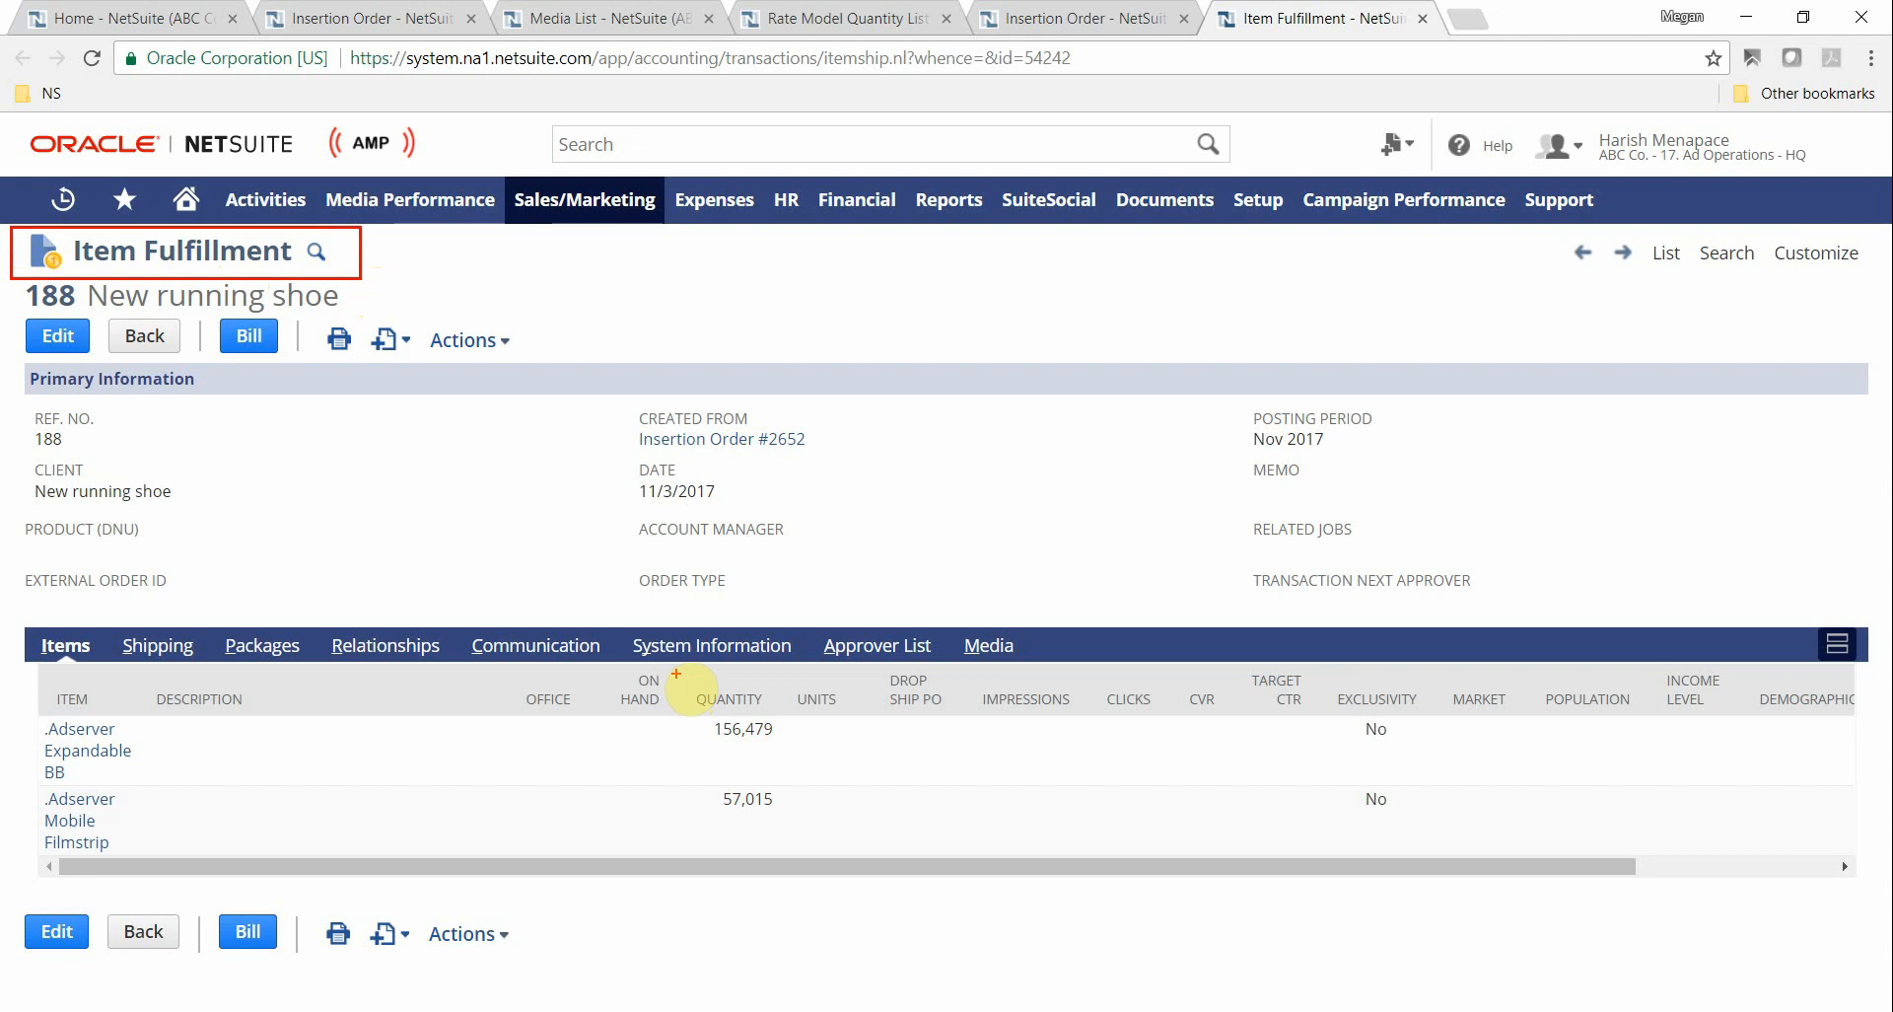
mouse_move(677, 674)
mouse_down()
mouse_move(777, 798)
mouse_move(787, 864)
mouse_up()
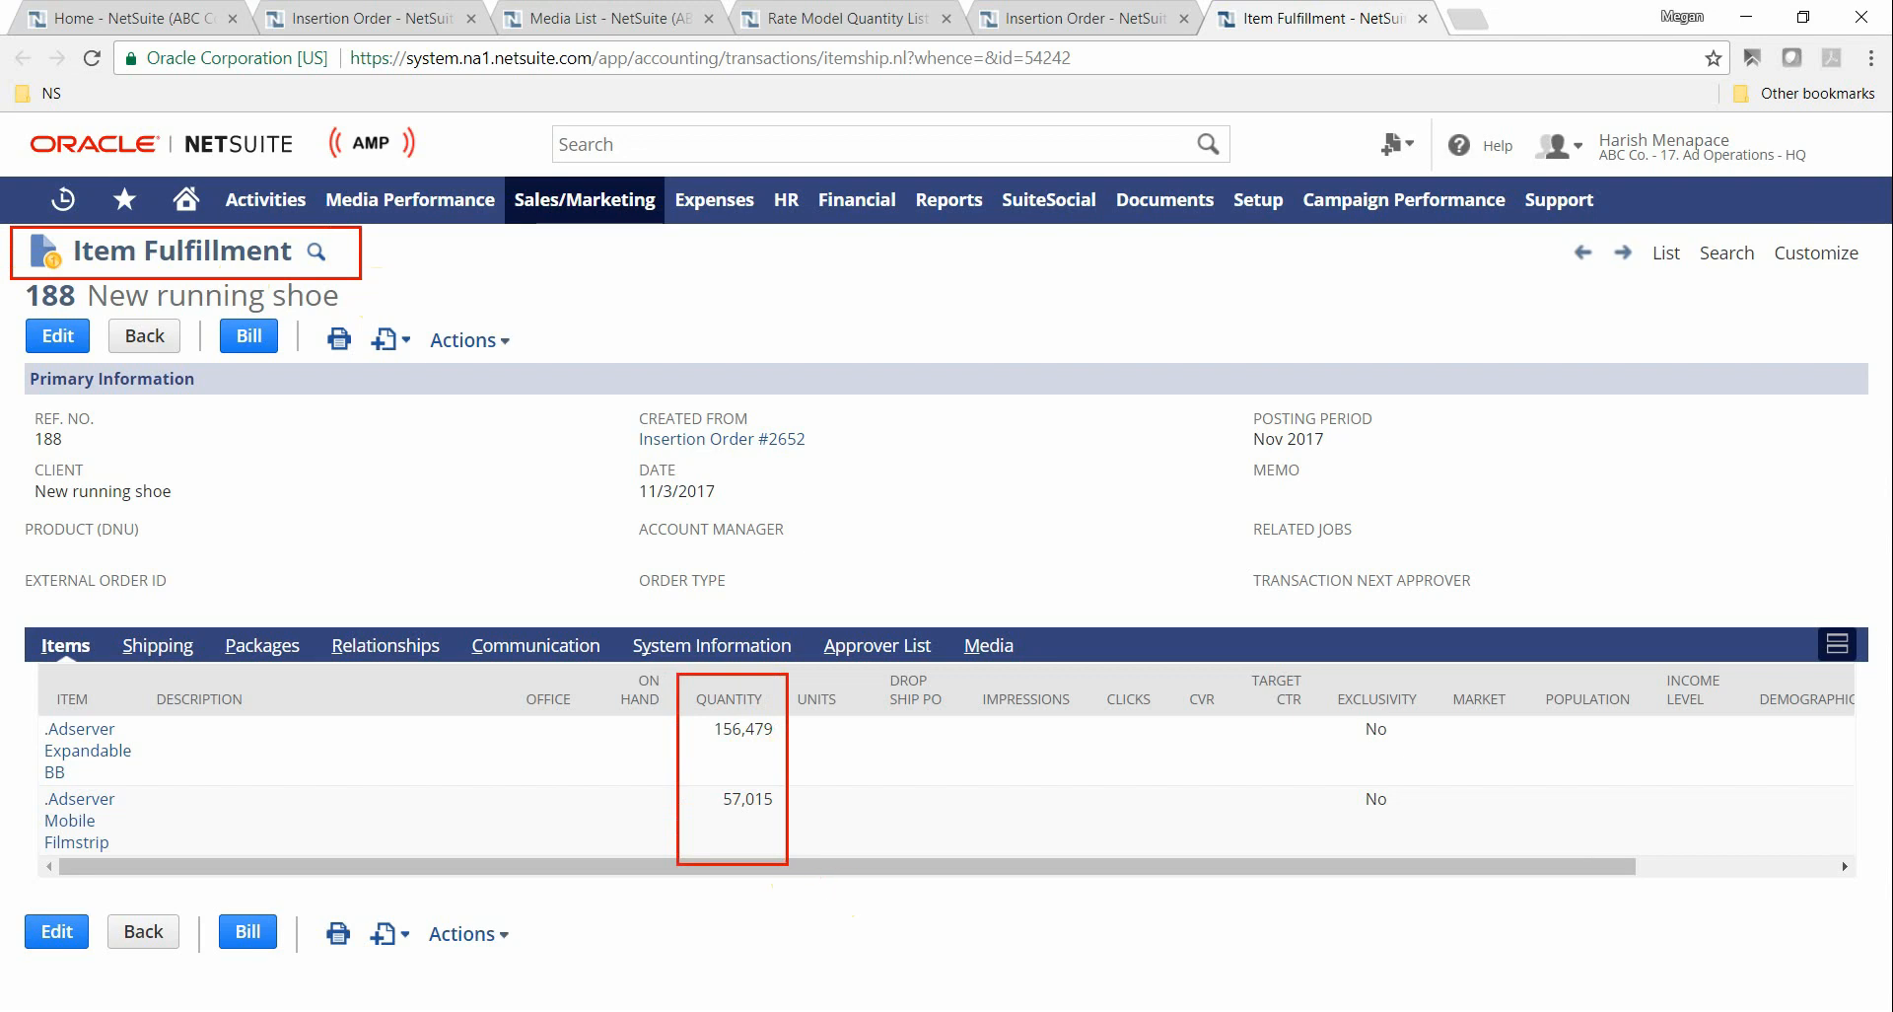
click(13, 212)
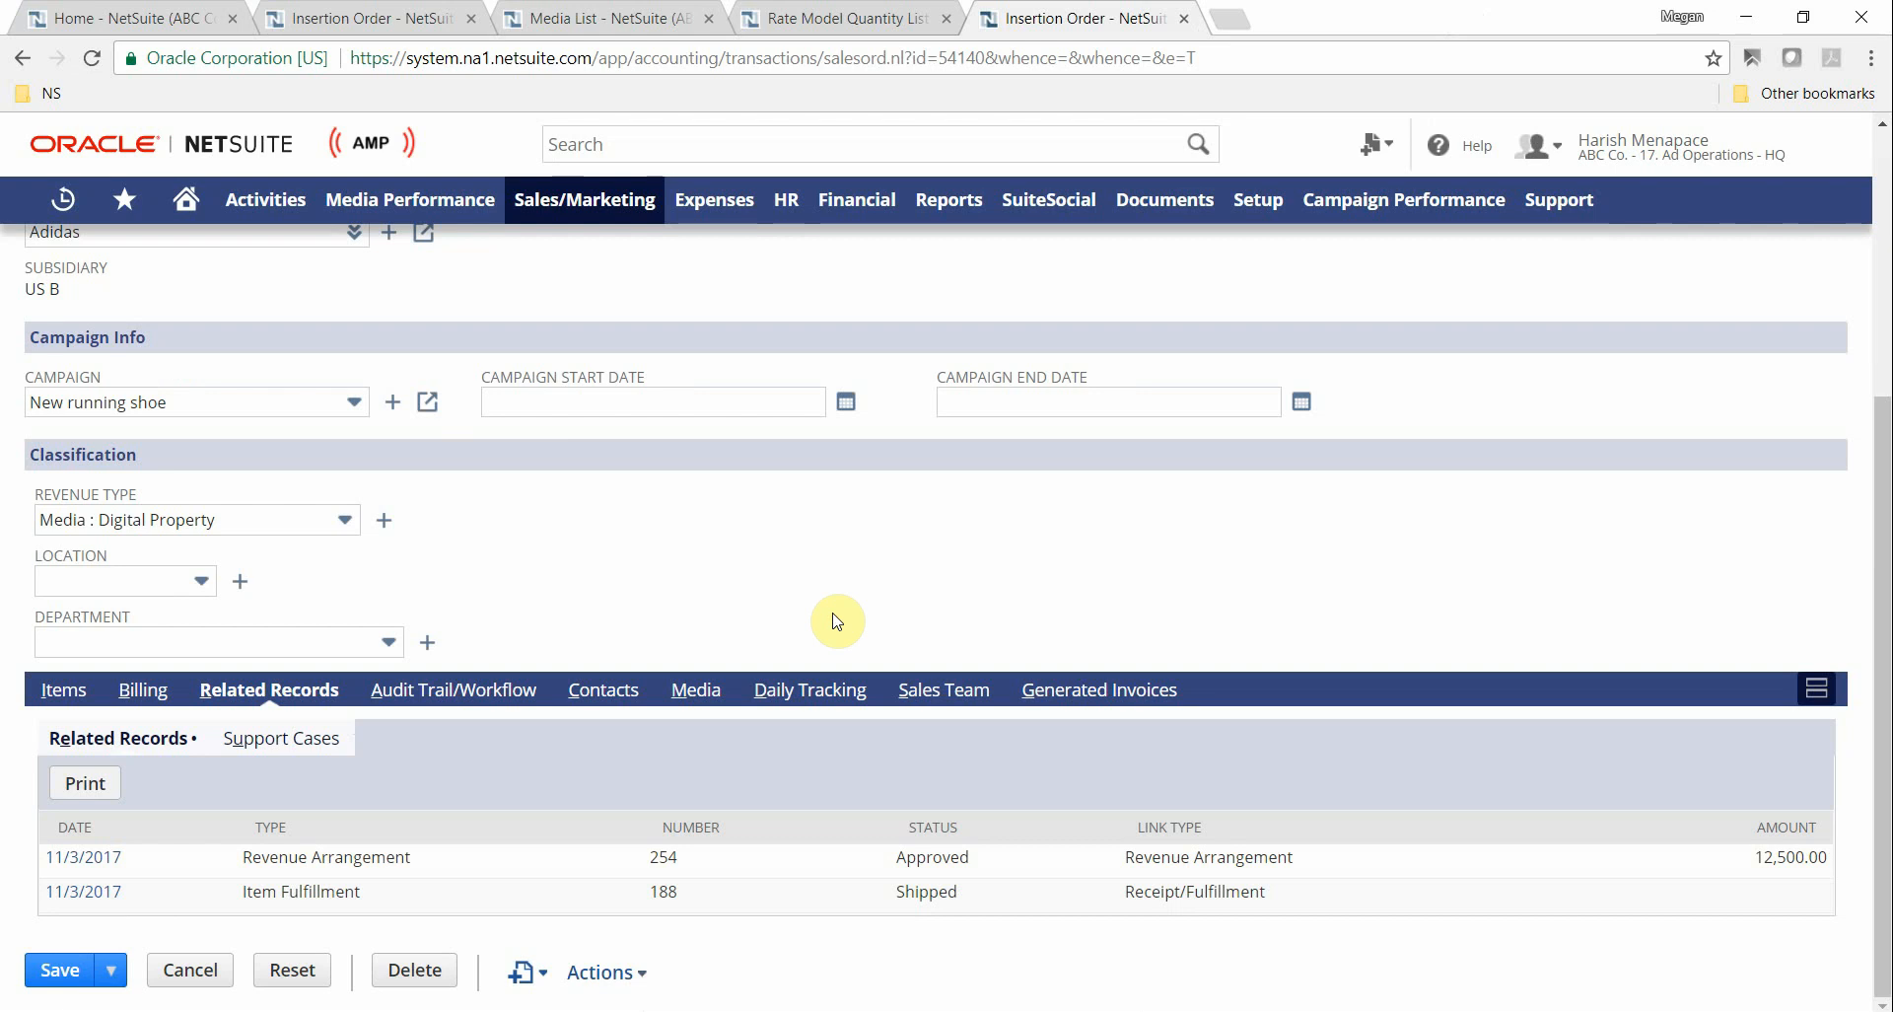
Save the insertion order and create an invoice for its next bill.
scroll(837, 621, up, 4)
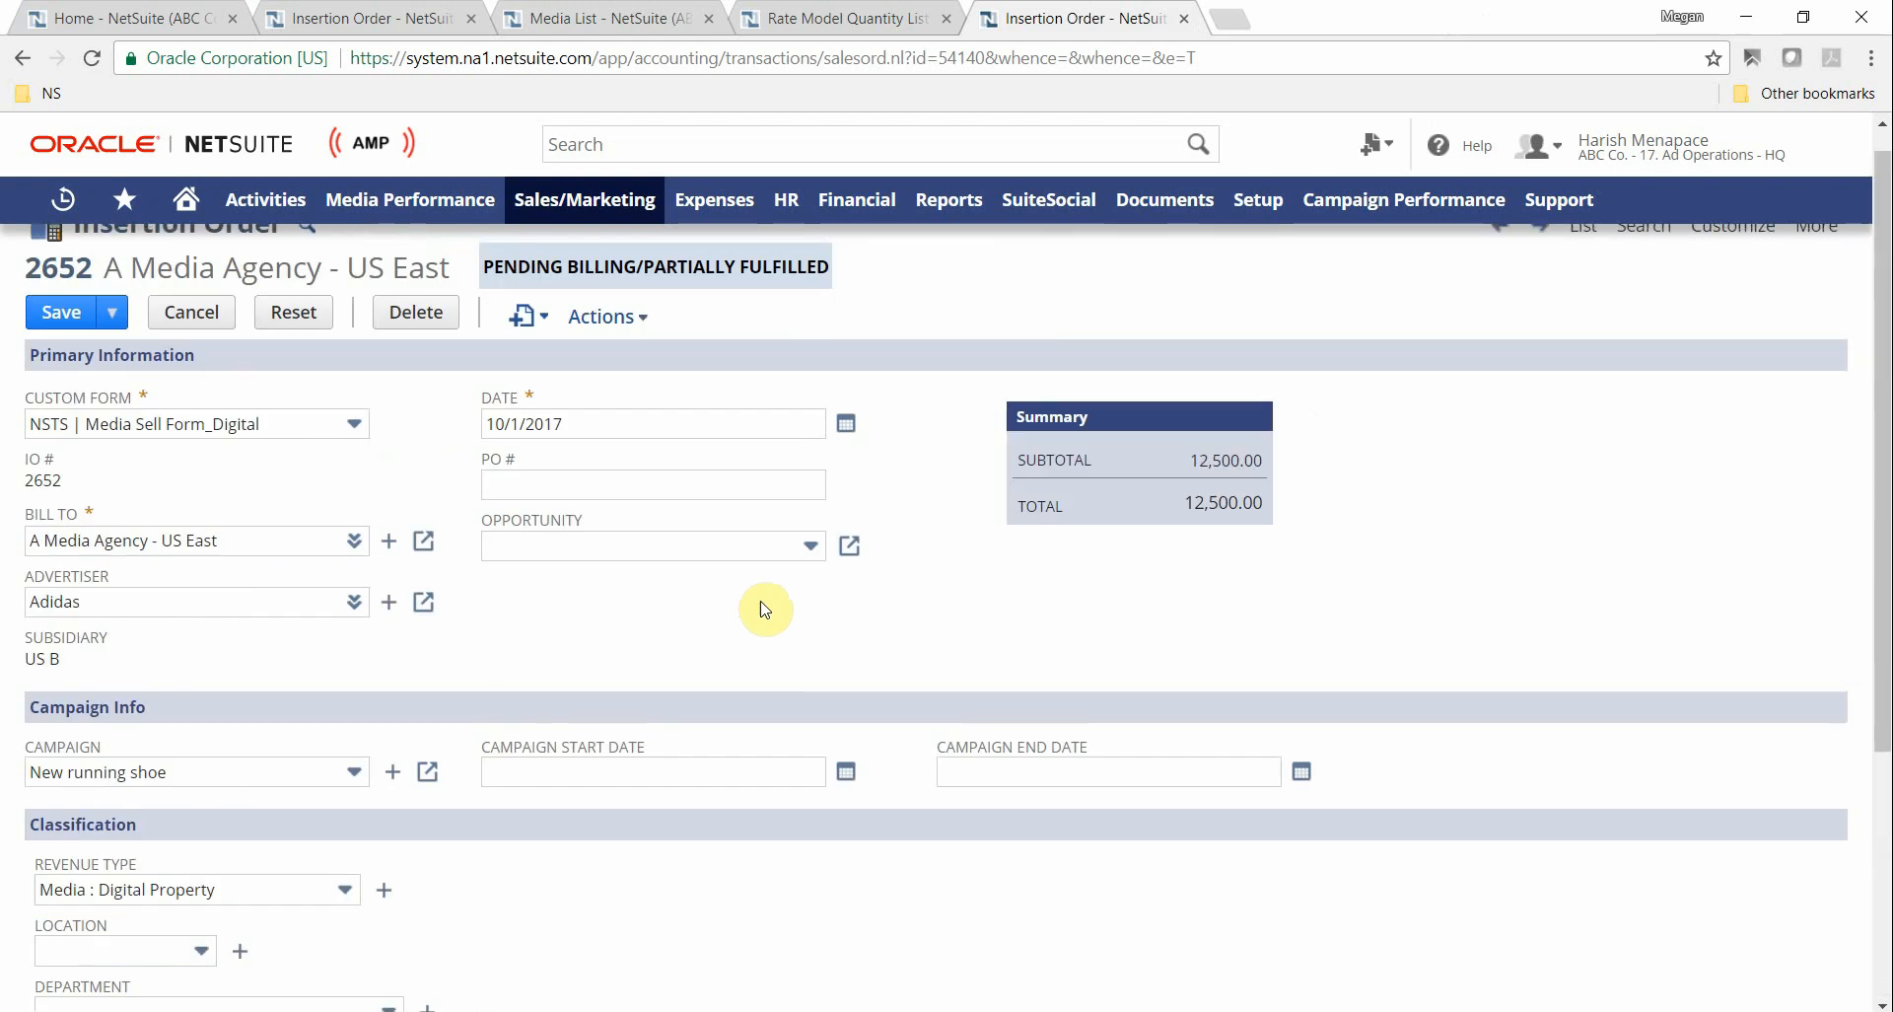
click(59, 338)
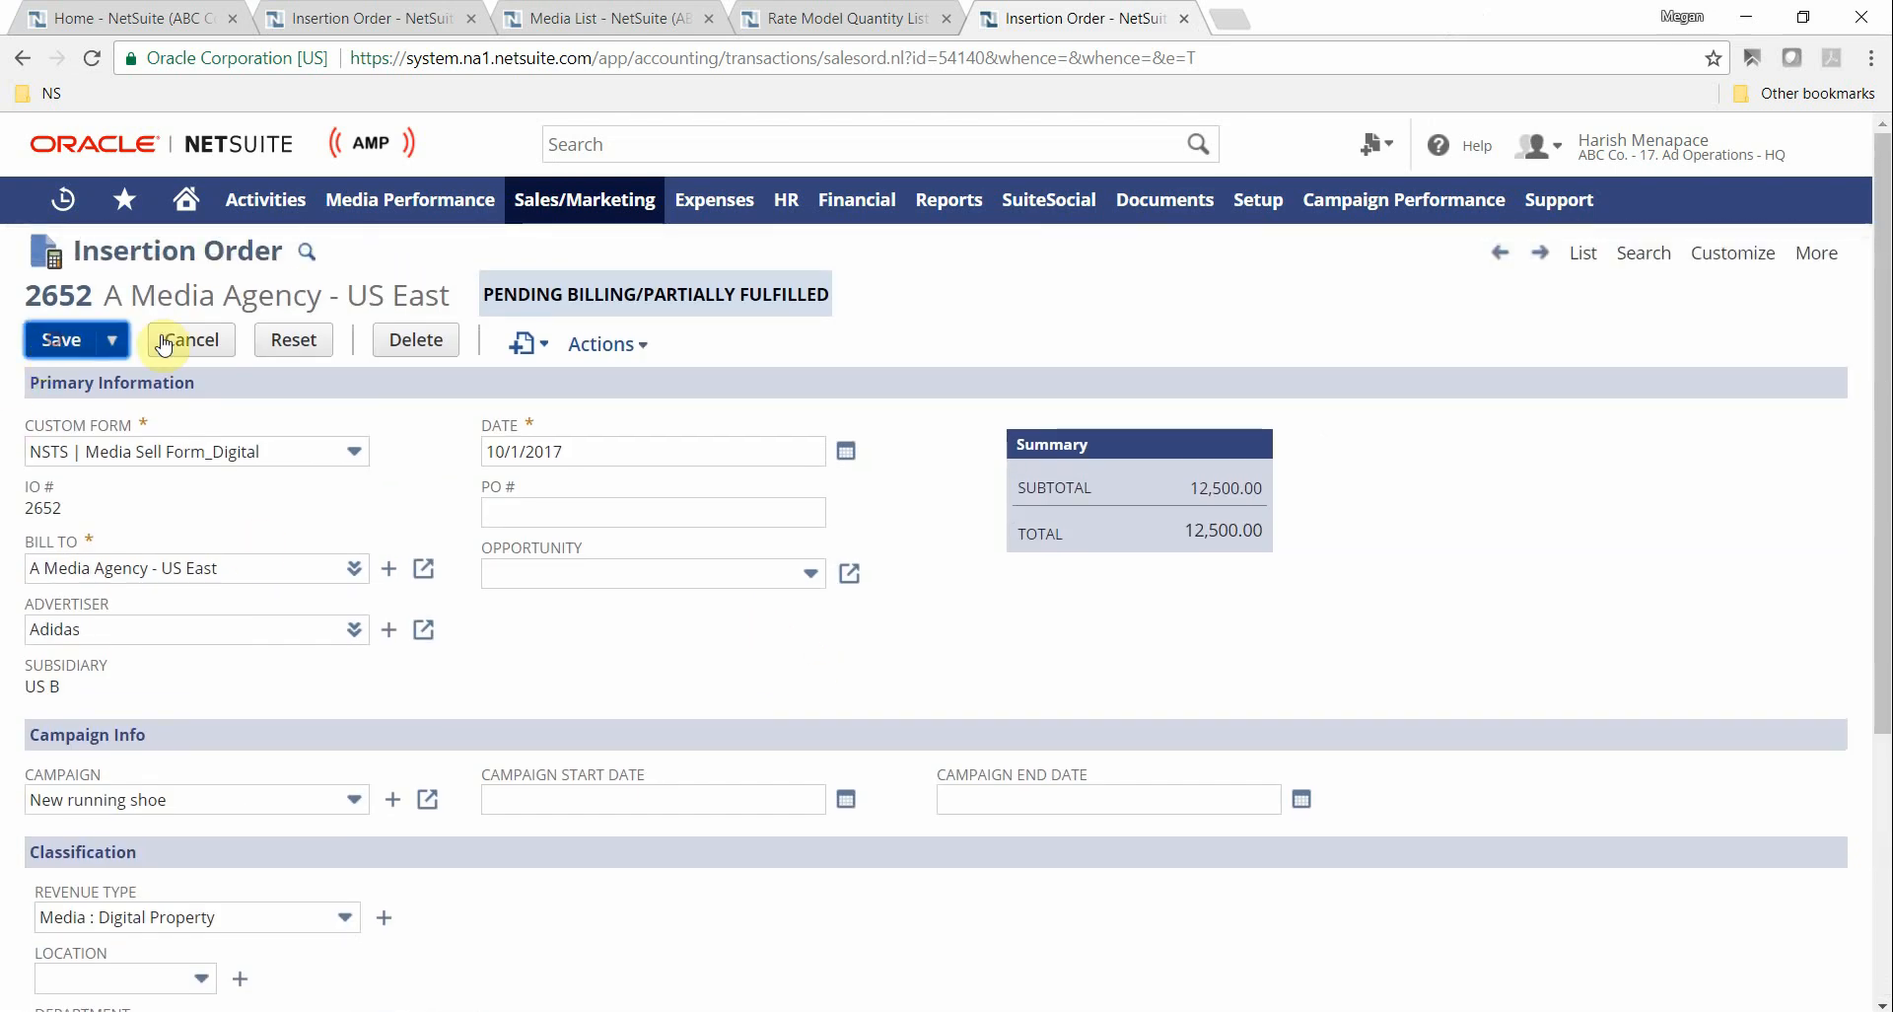
click(1035, 179)
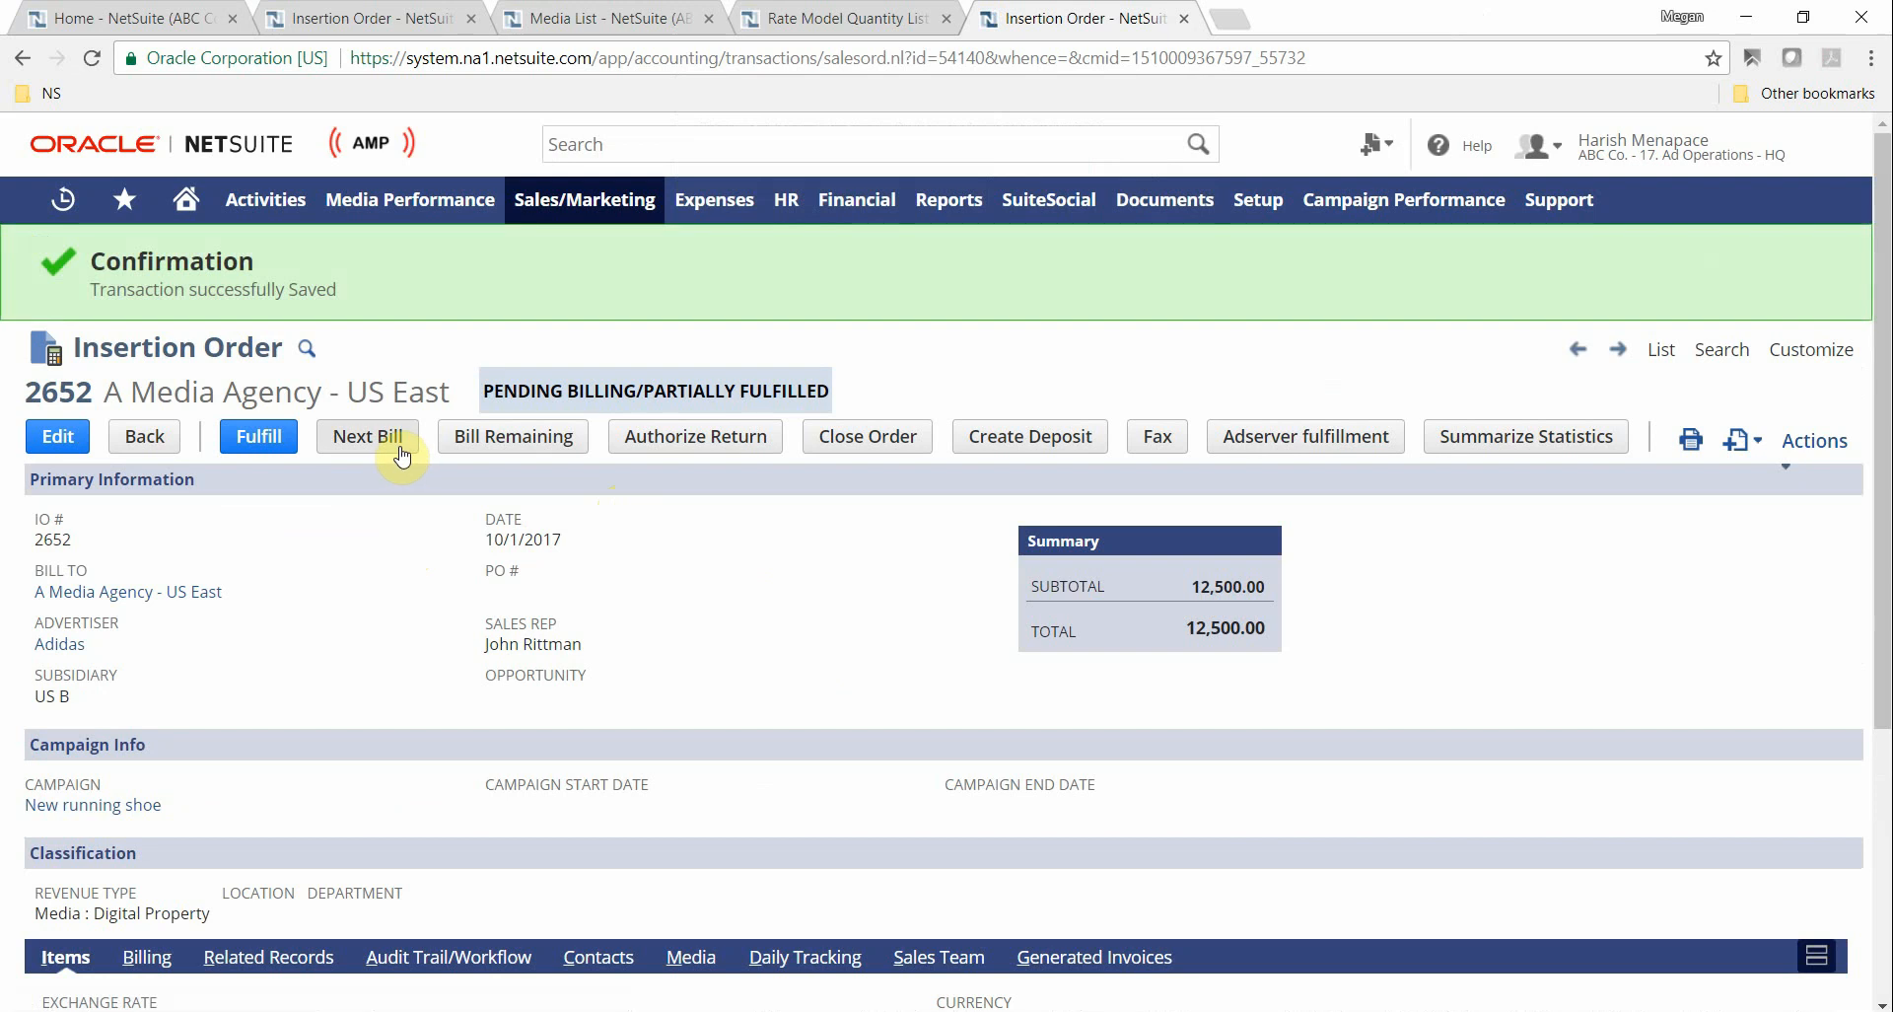
click(400, 455)
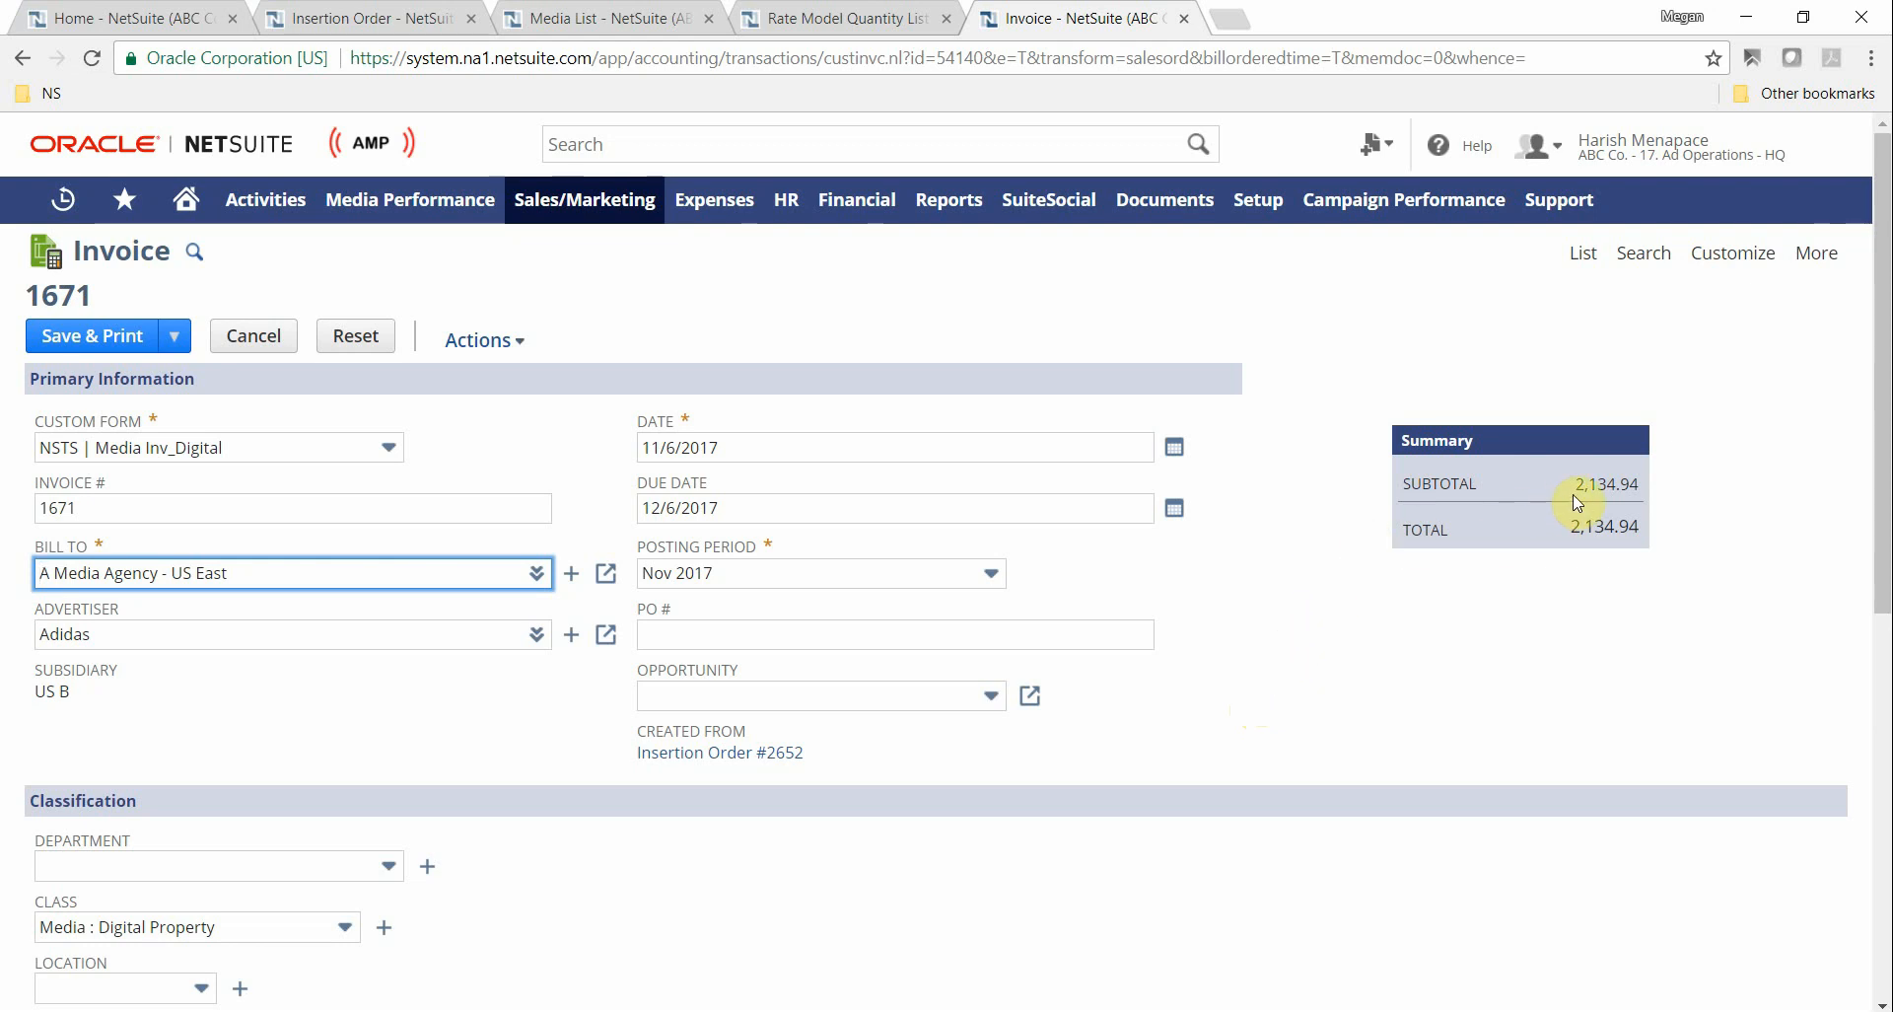
Review the new invoice's item lines, including their quantities, rate models, rates and amounts.
scroll(1418, 639, down, 5)
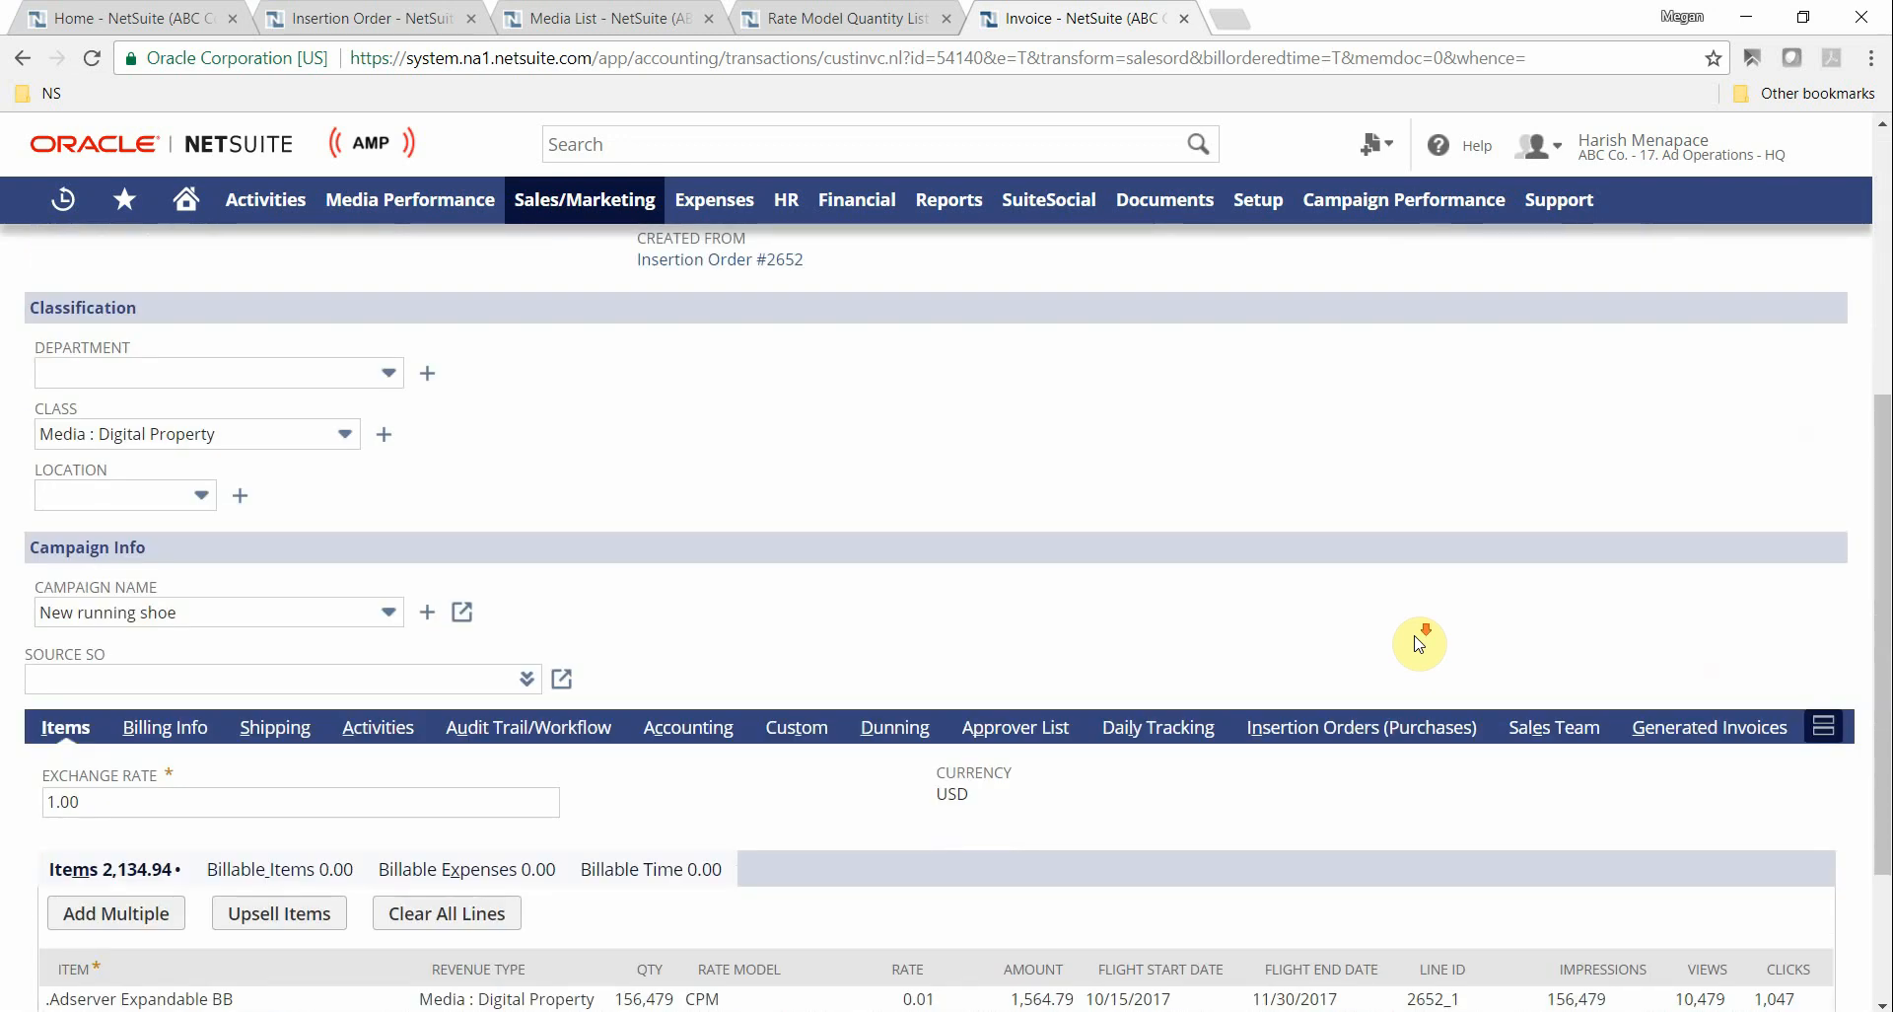
scroll(1417, 639, down, 2)
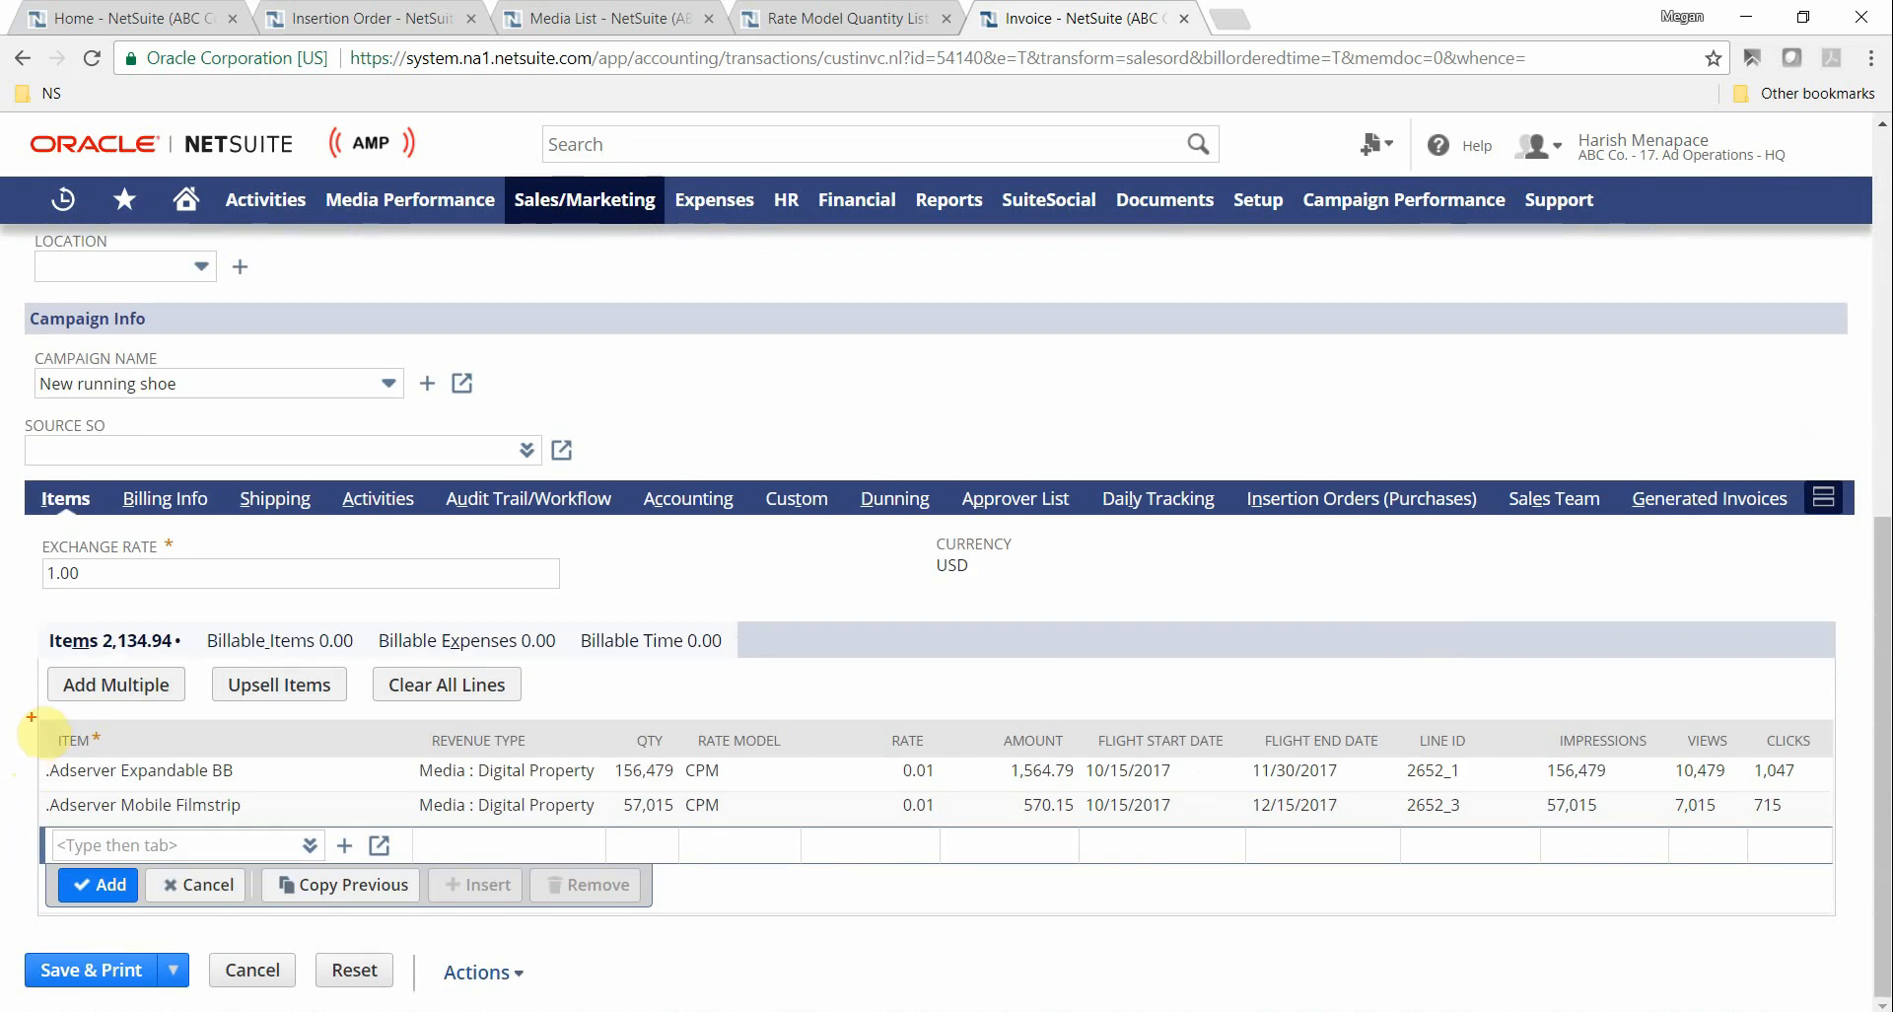
mouse_move(28, 718)
mouse_down()
mouse_move(211, 760)
mouse_move(296, 814)
mouse_move(294, 833)
mouse_up()
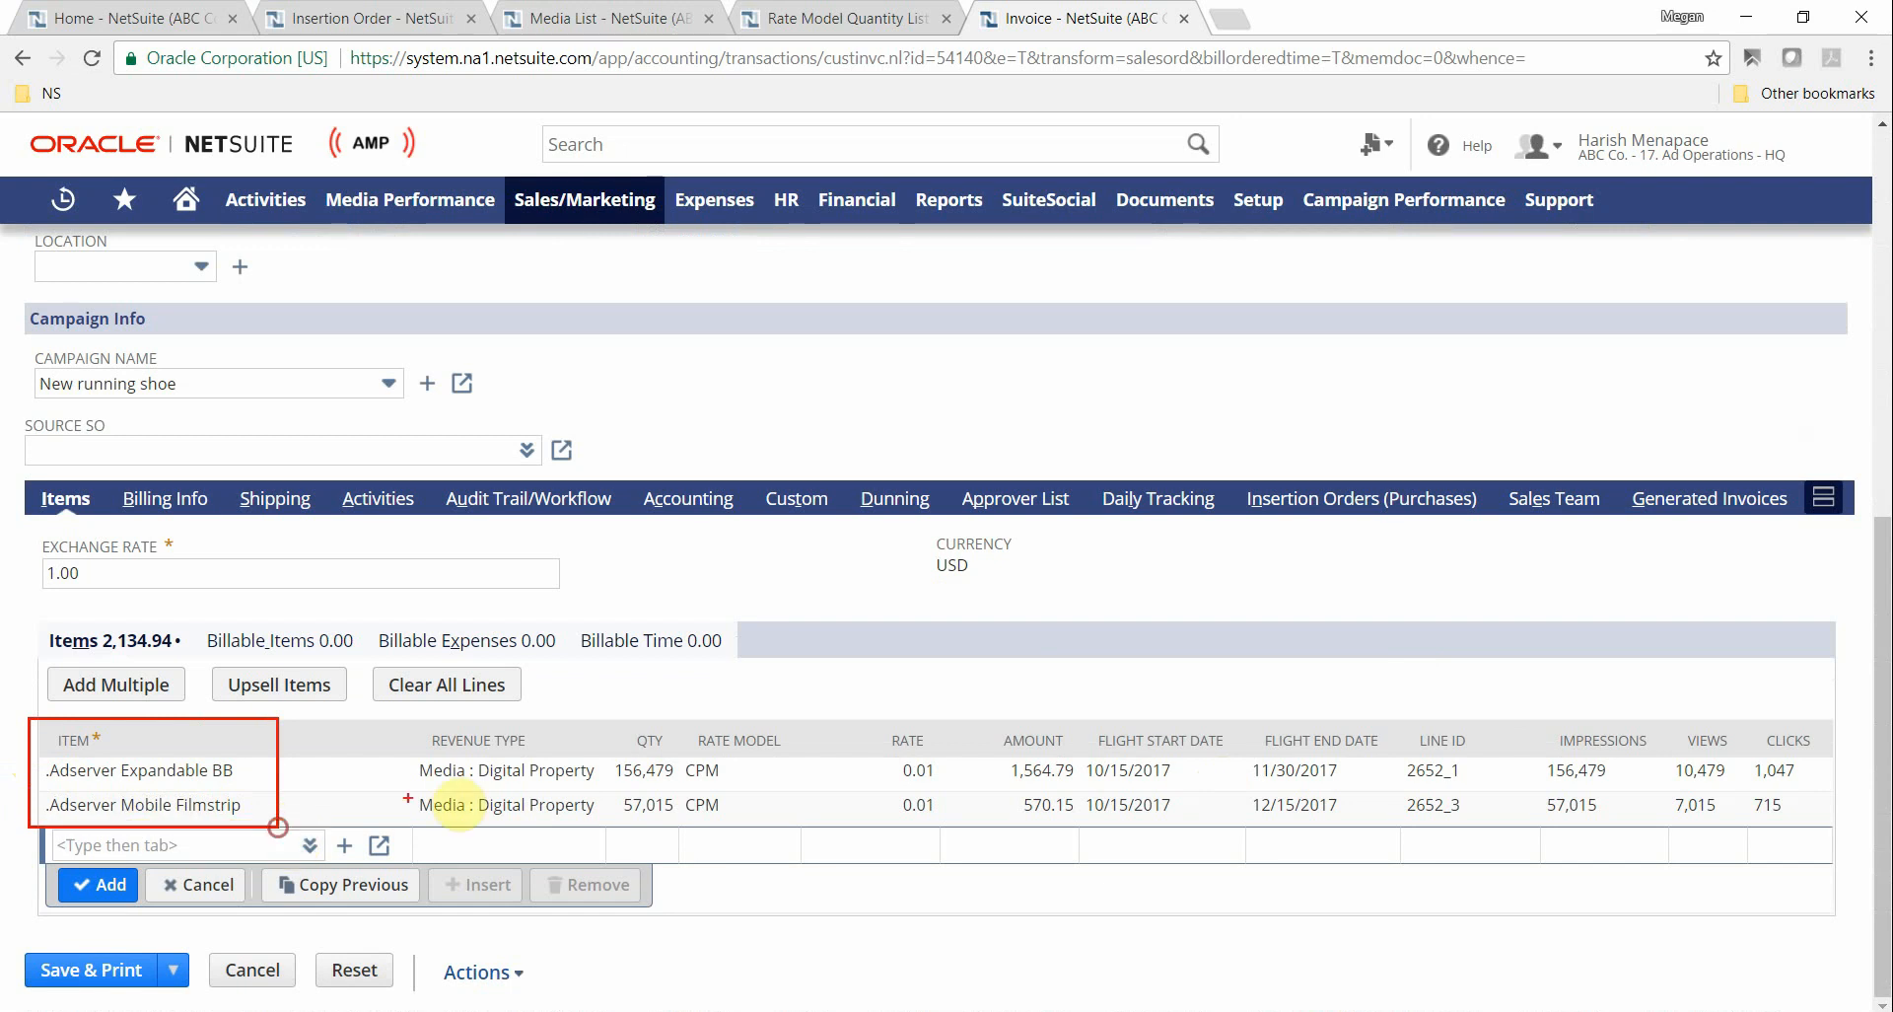
mouse_move(596, 718)
mouse_down()
mouse_move(702, 845)
mouse_move(1103, 845)
mouse_up()
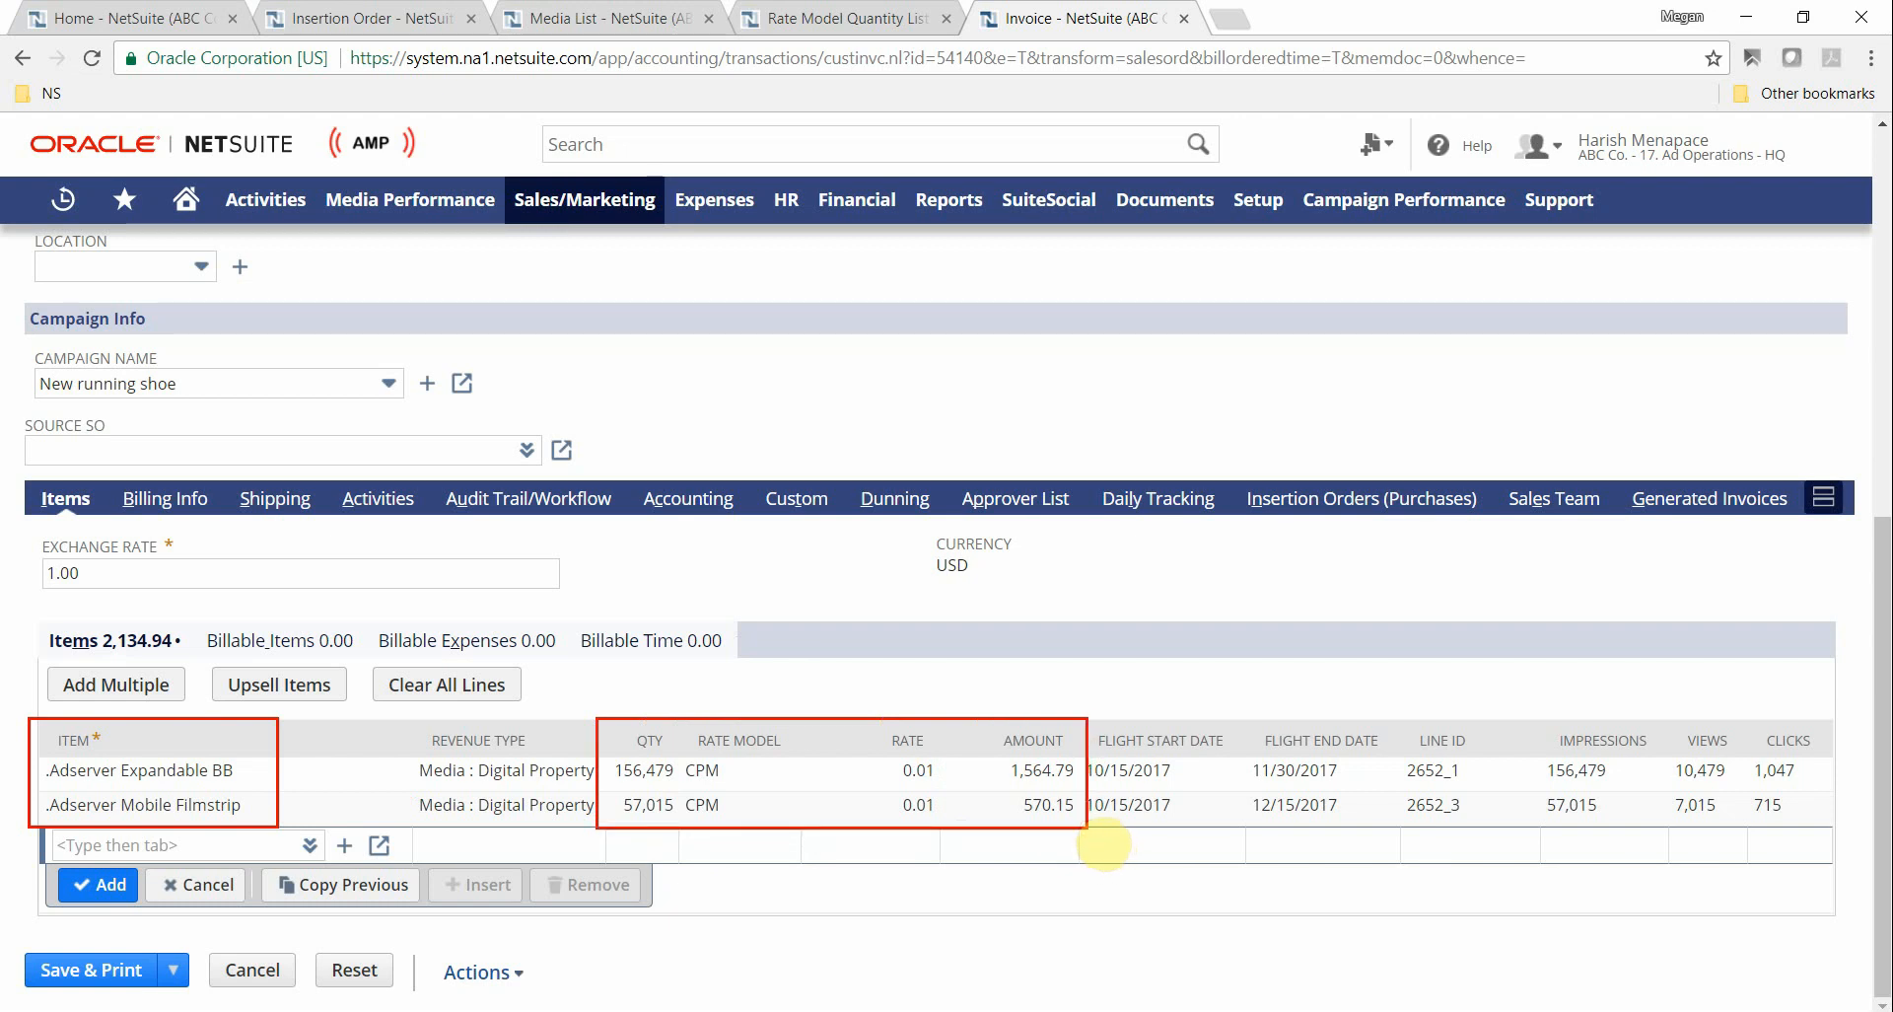
key(Escape)
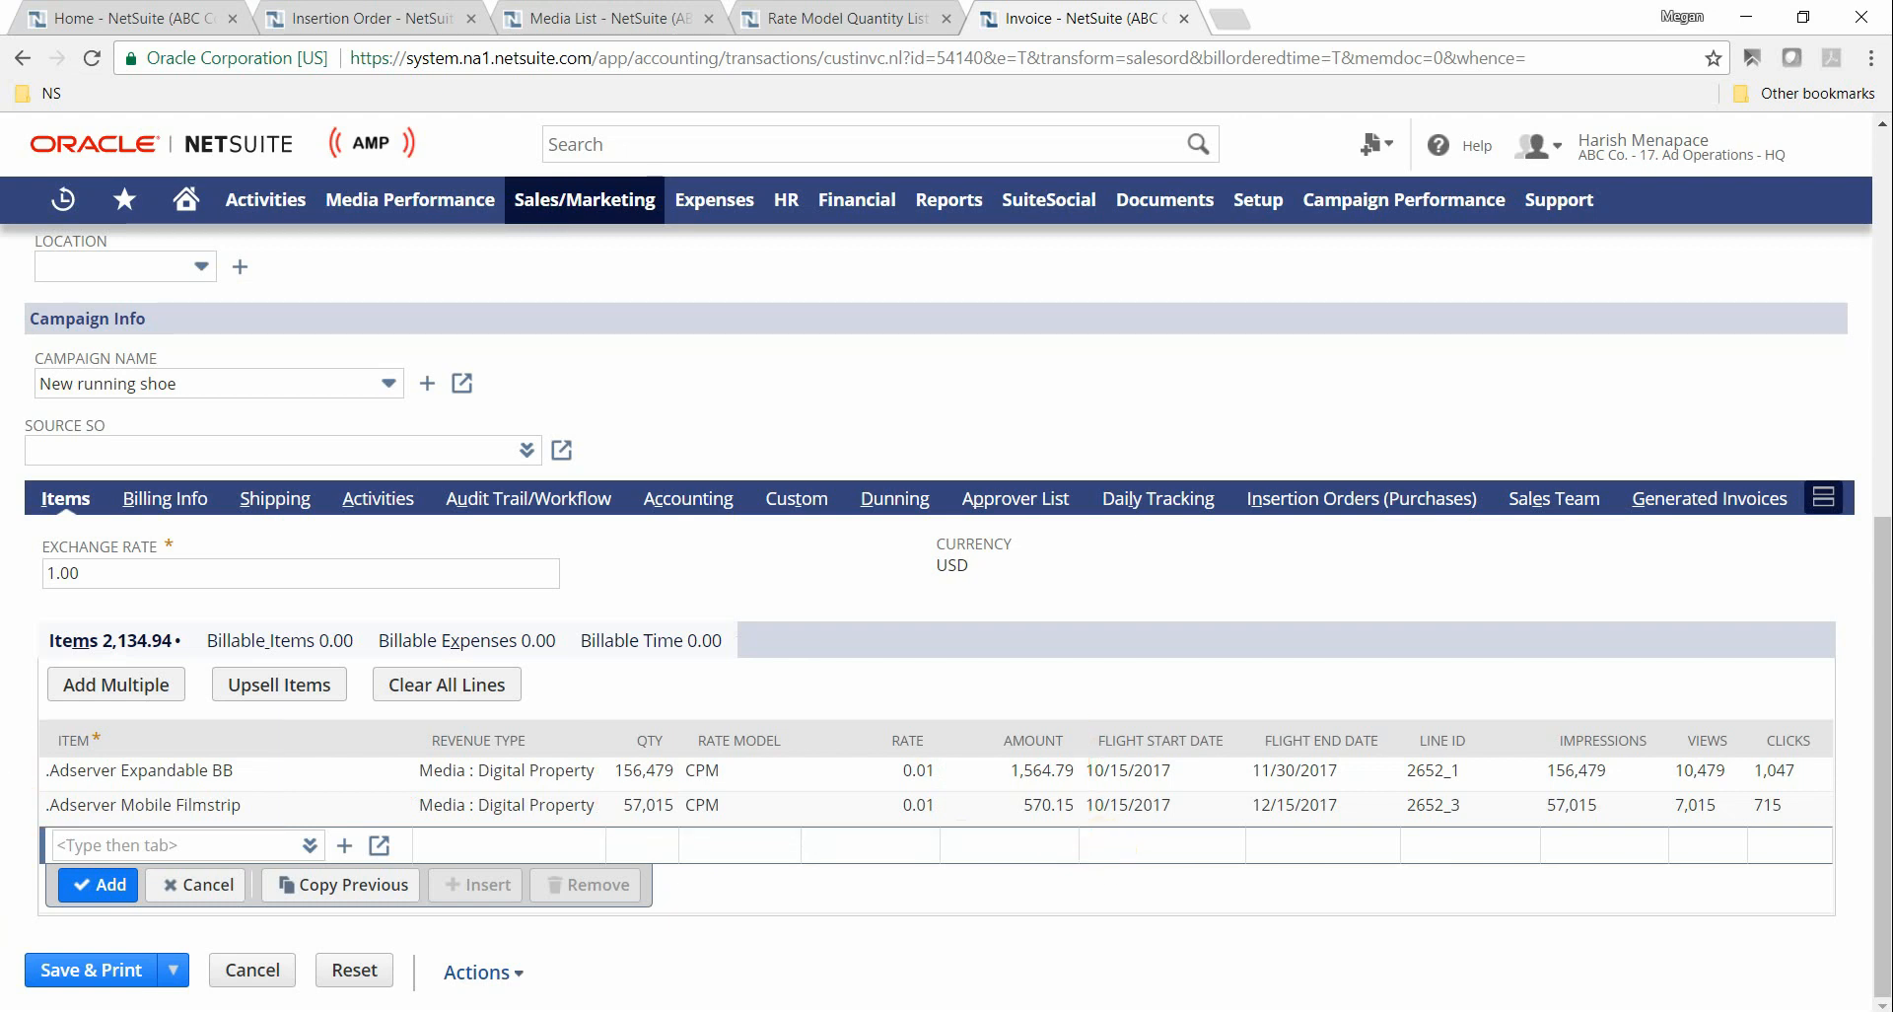
Save and print the invoice, and return from the printed form to its source insertion order.
click(91, 971)
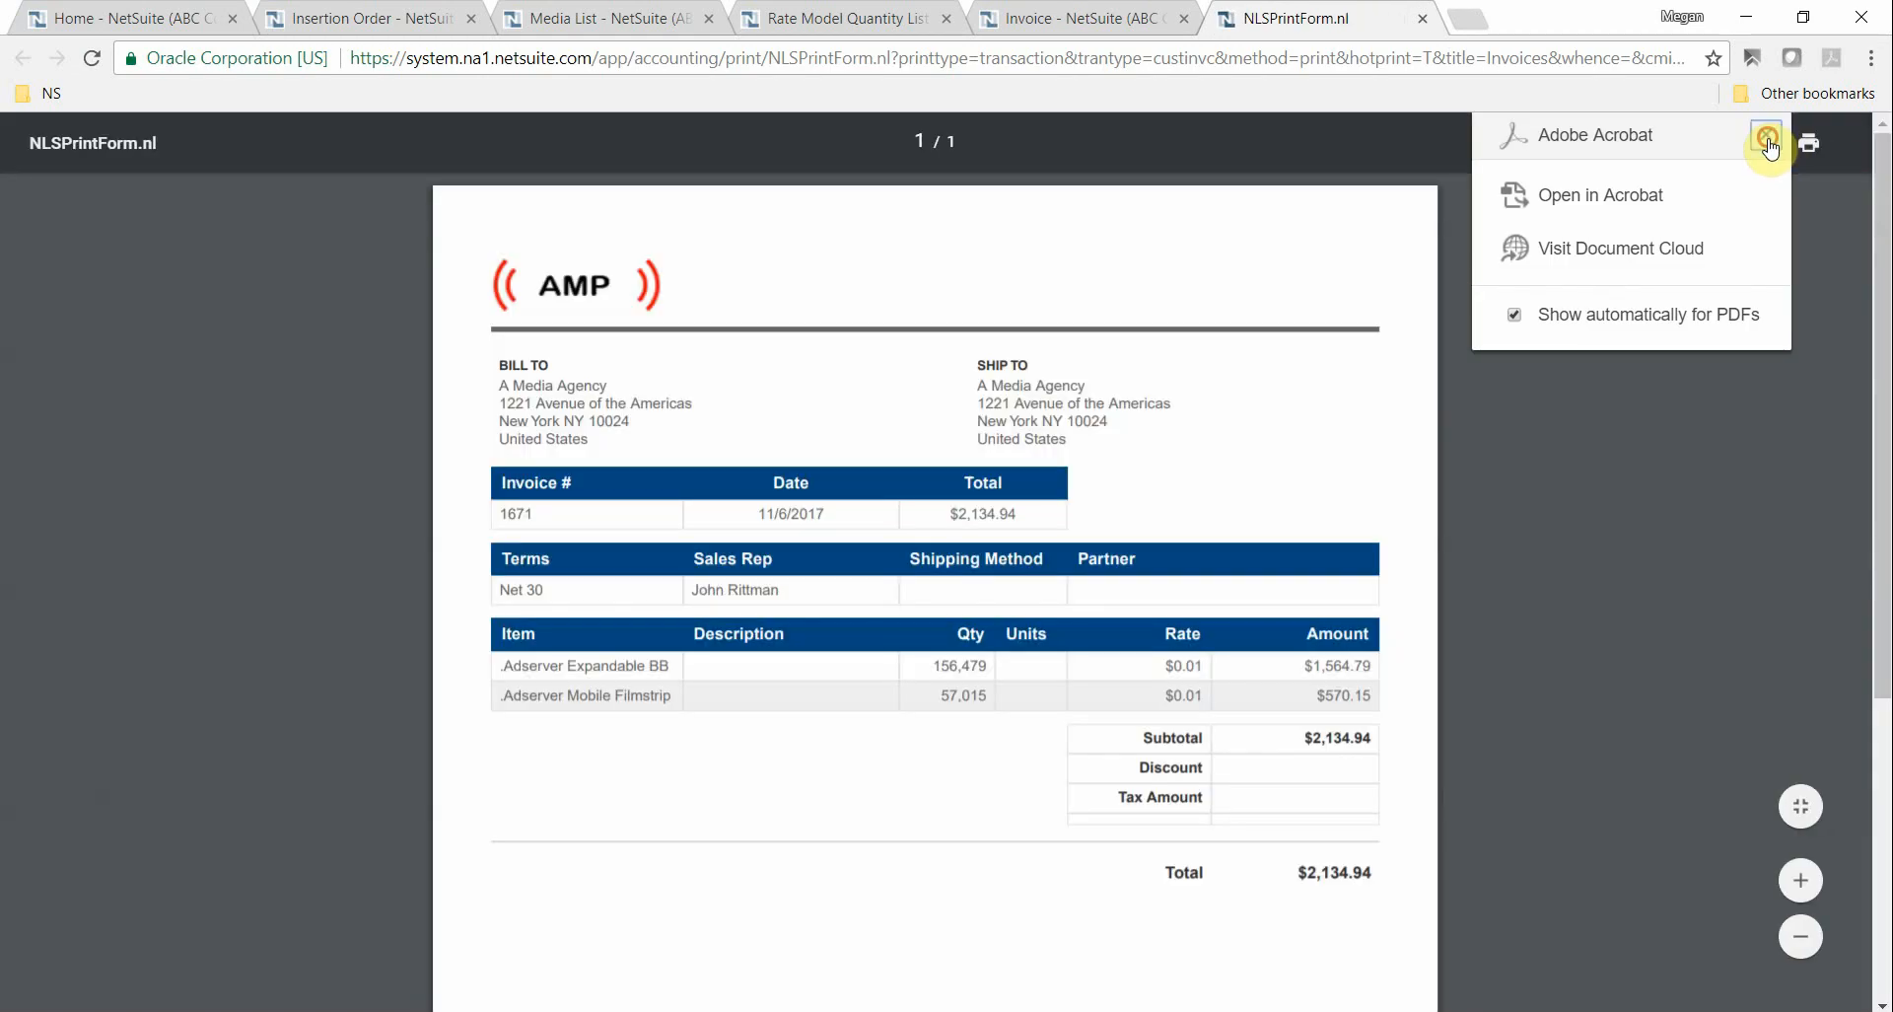
click(1767, 138)
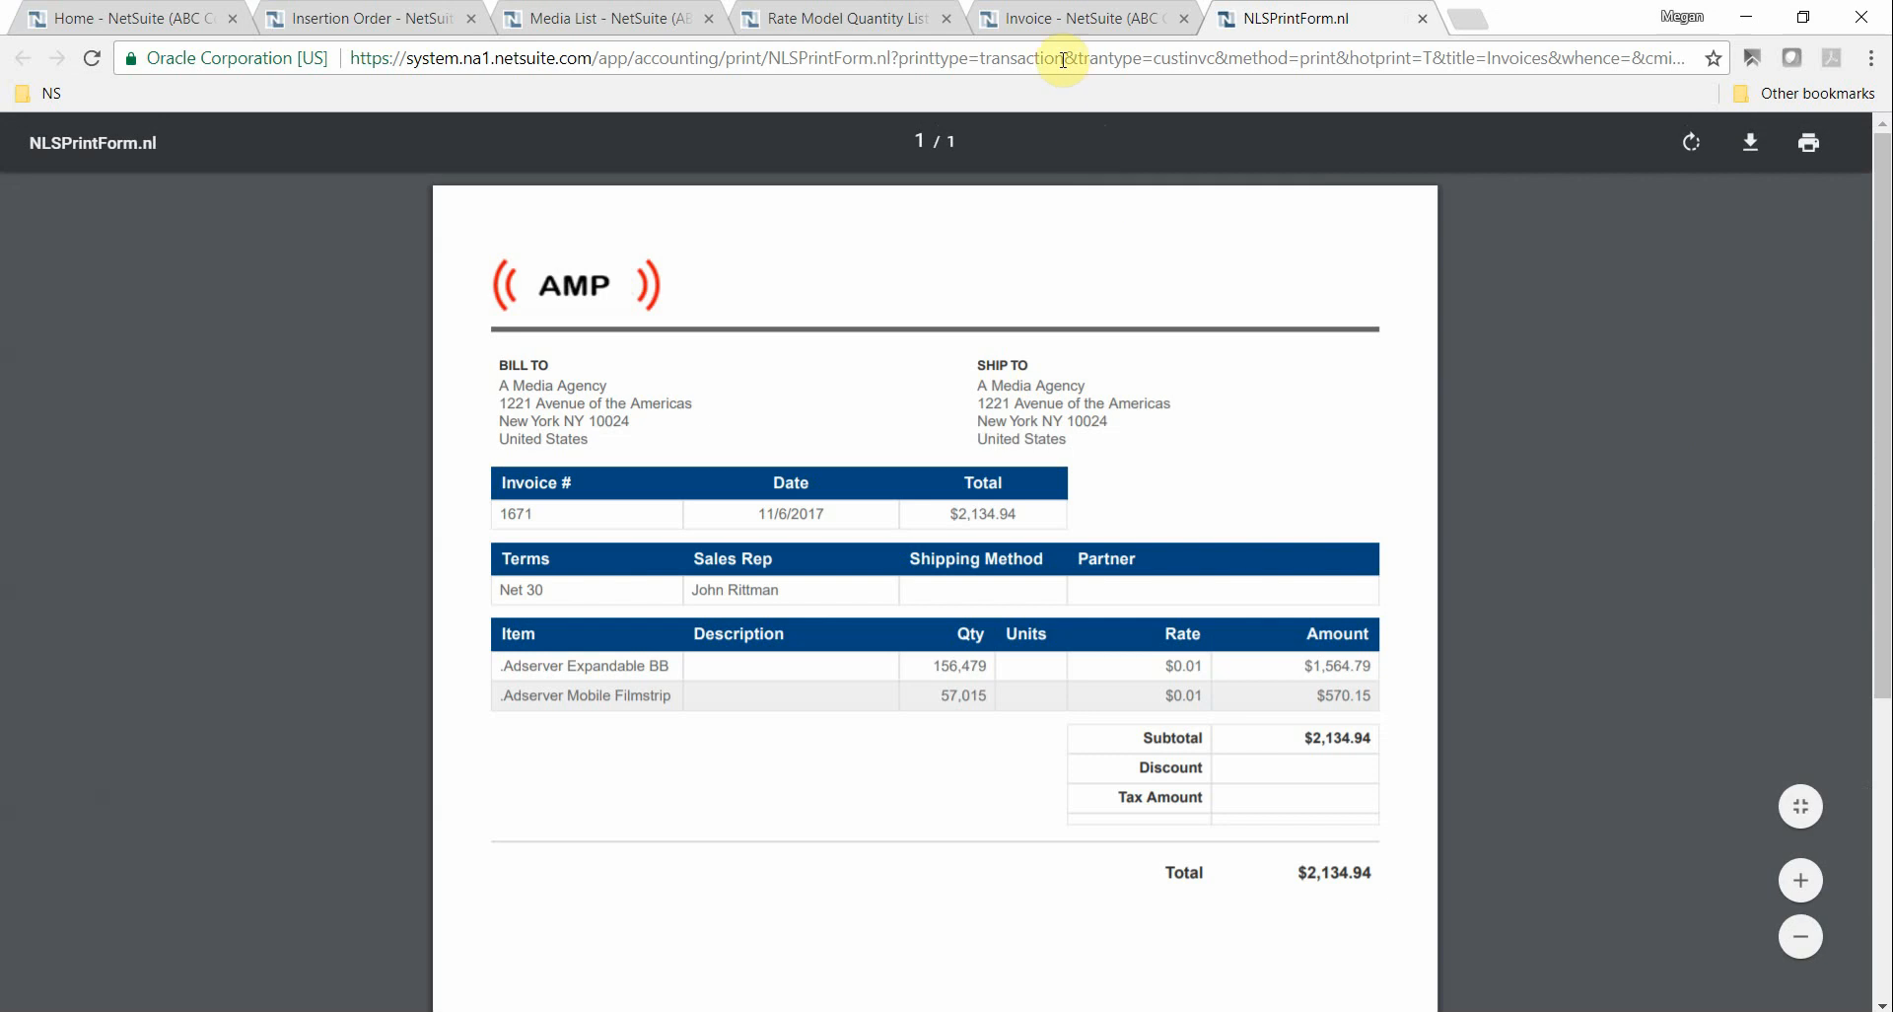
click(1001, 18)
click(1010, 557)
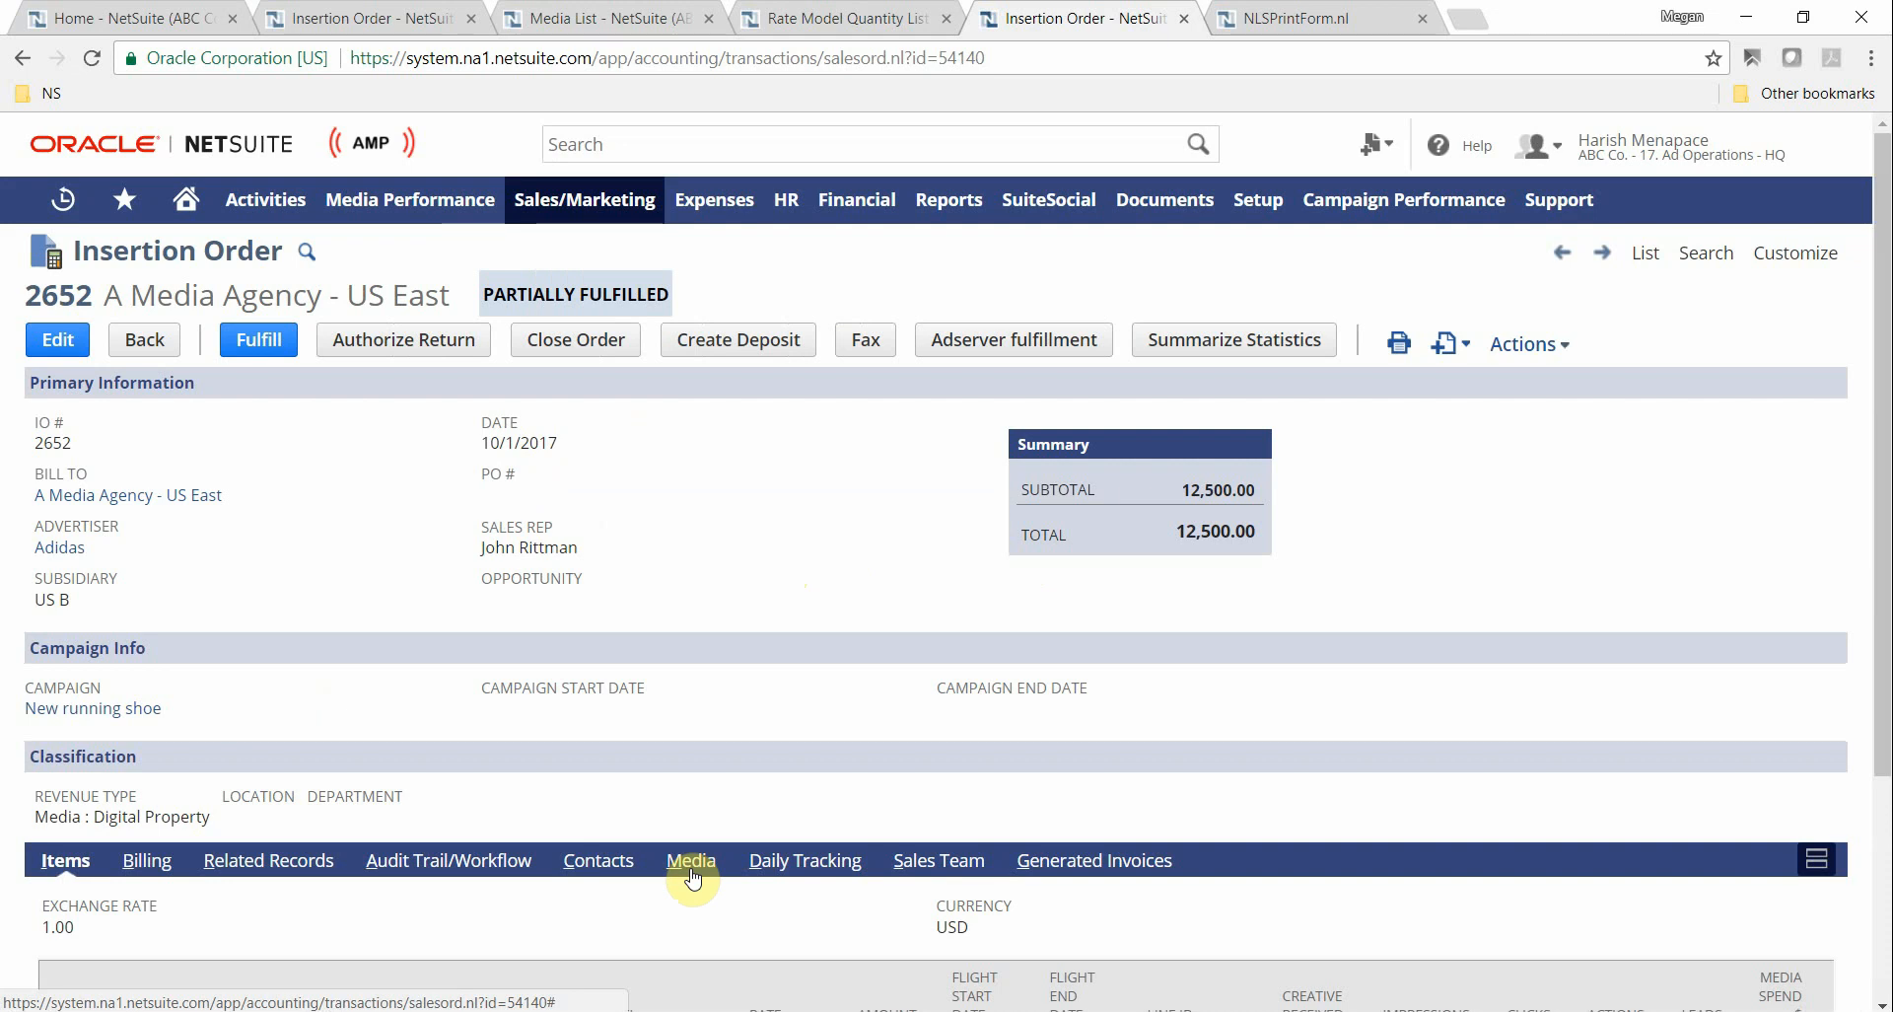
Check the insertion order's media statistics and its related records, including the new invoice.
click(692, 877)
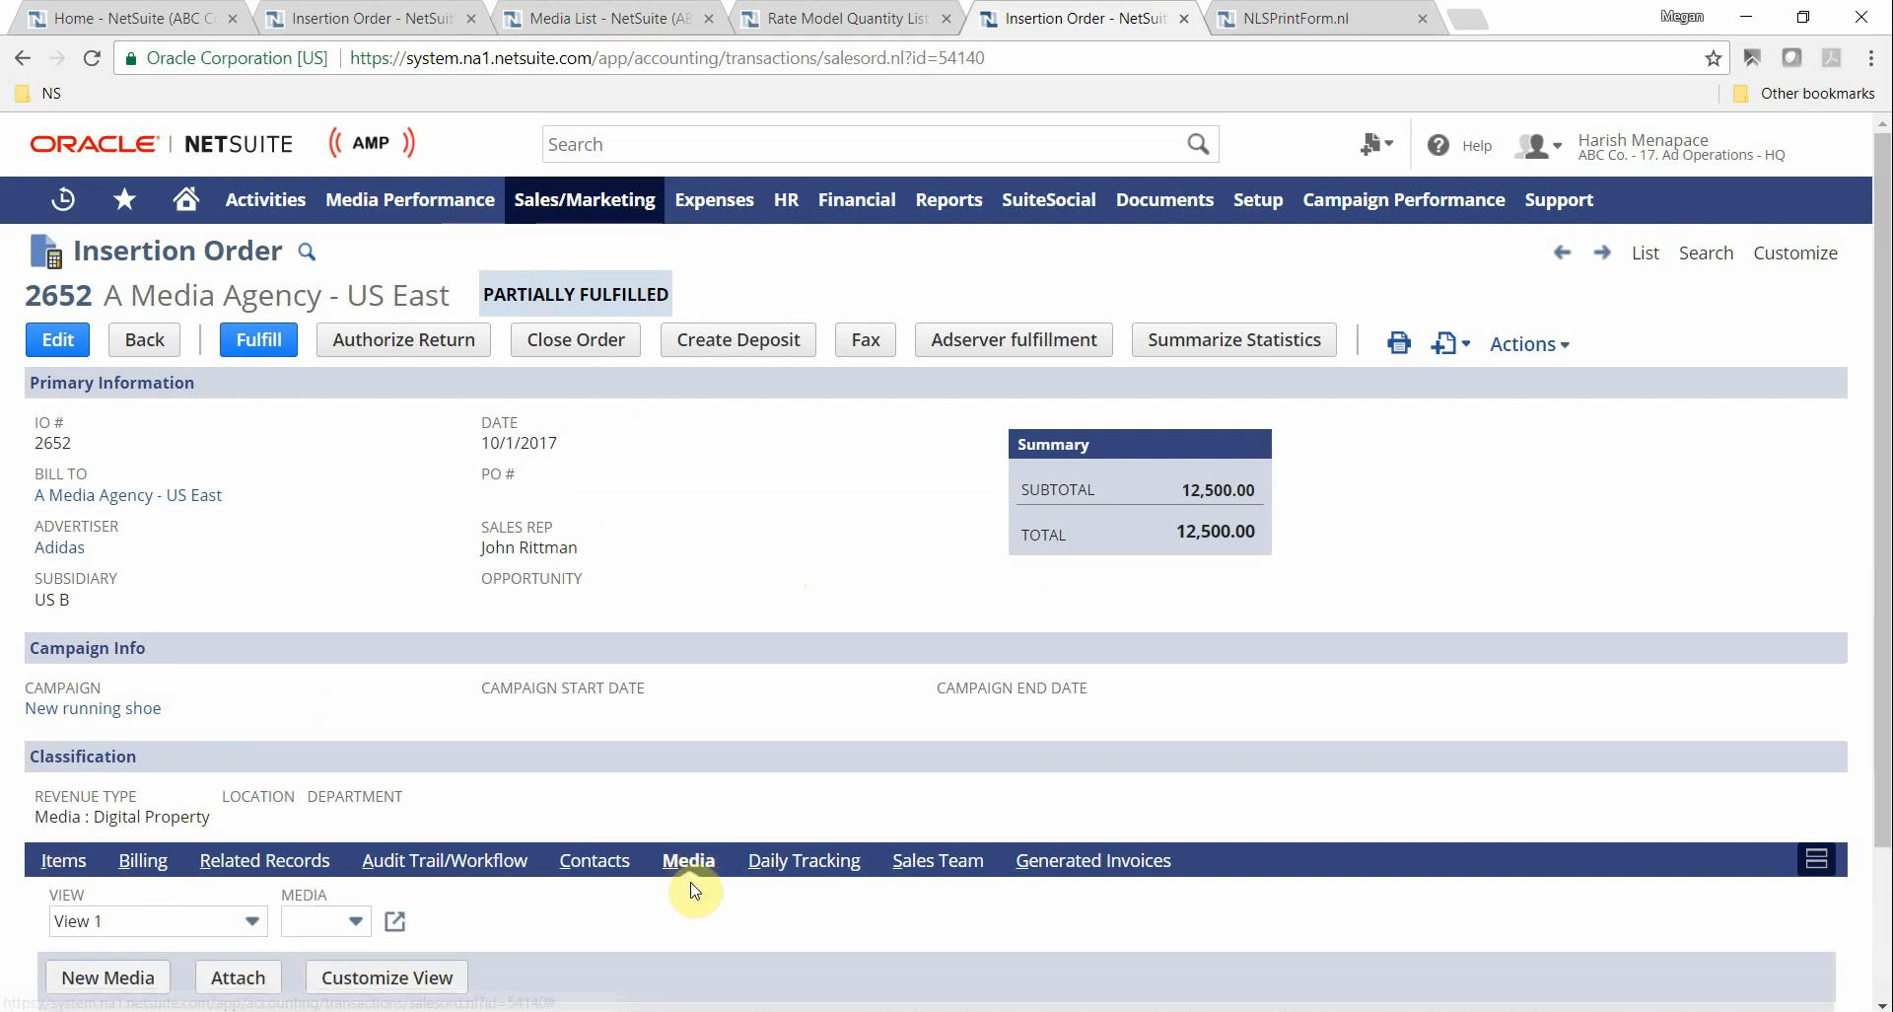
scroll(694, 892, down, 1)
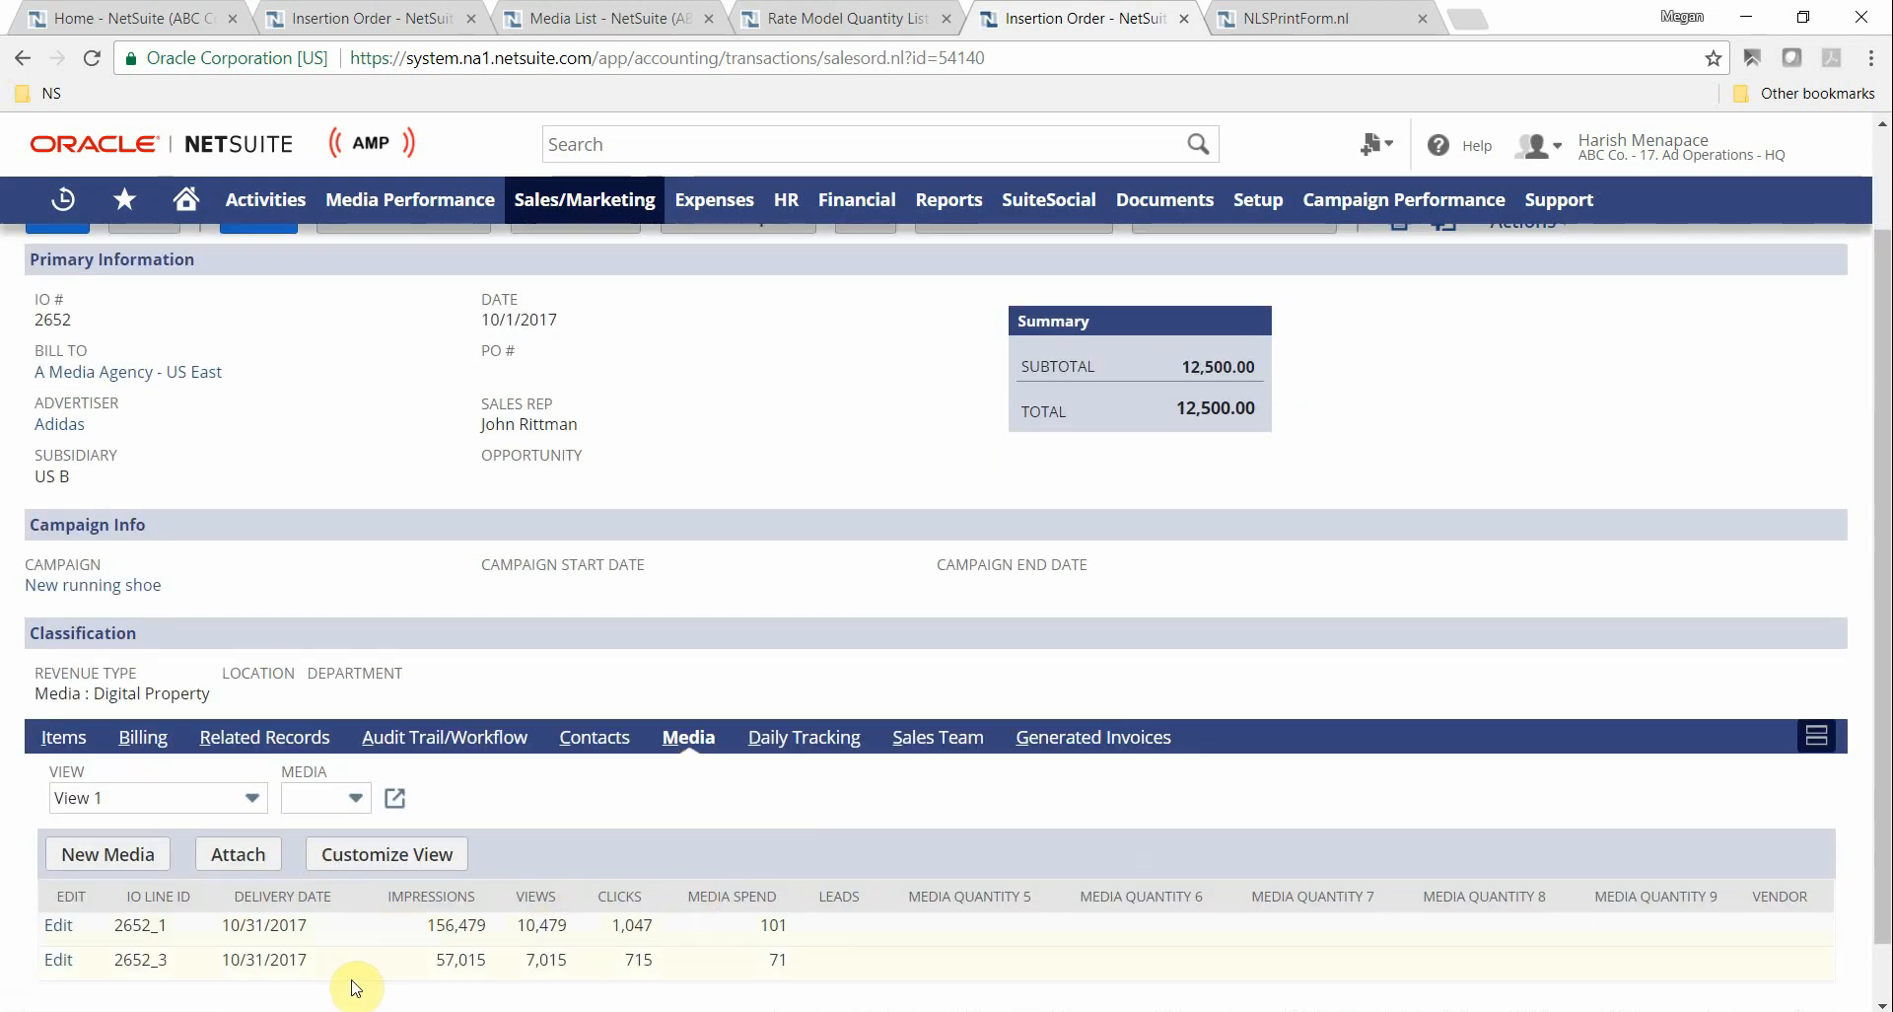
click(282, 737)
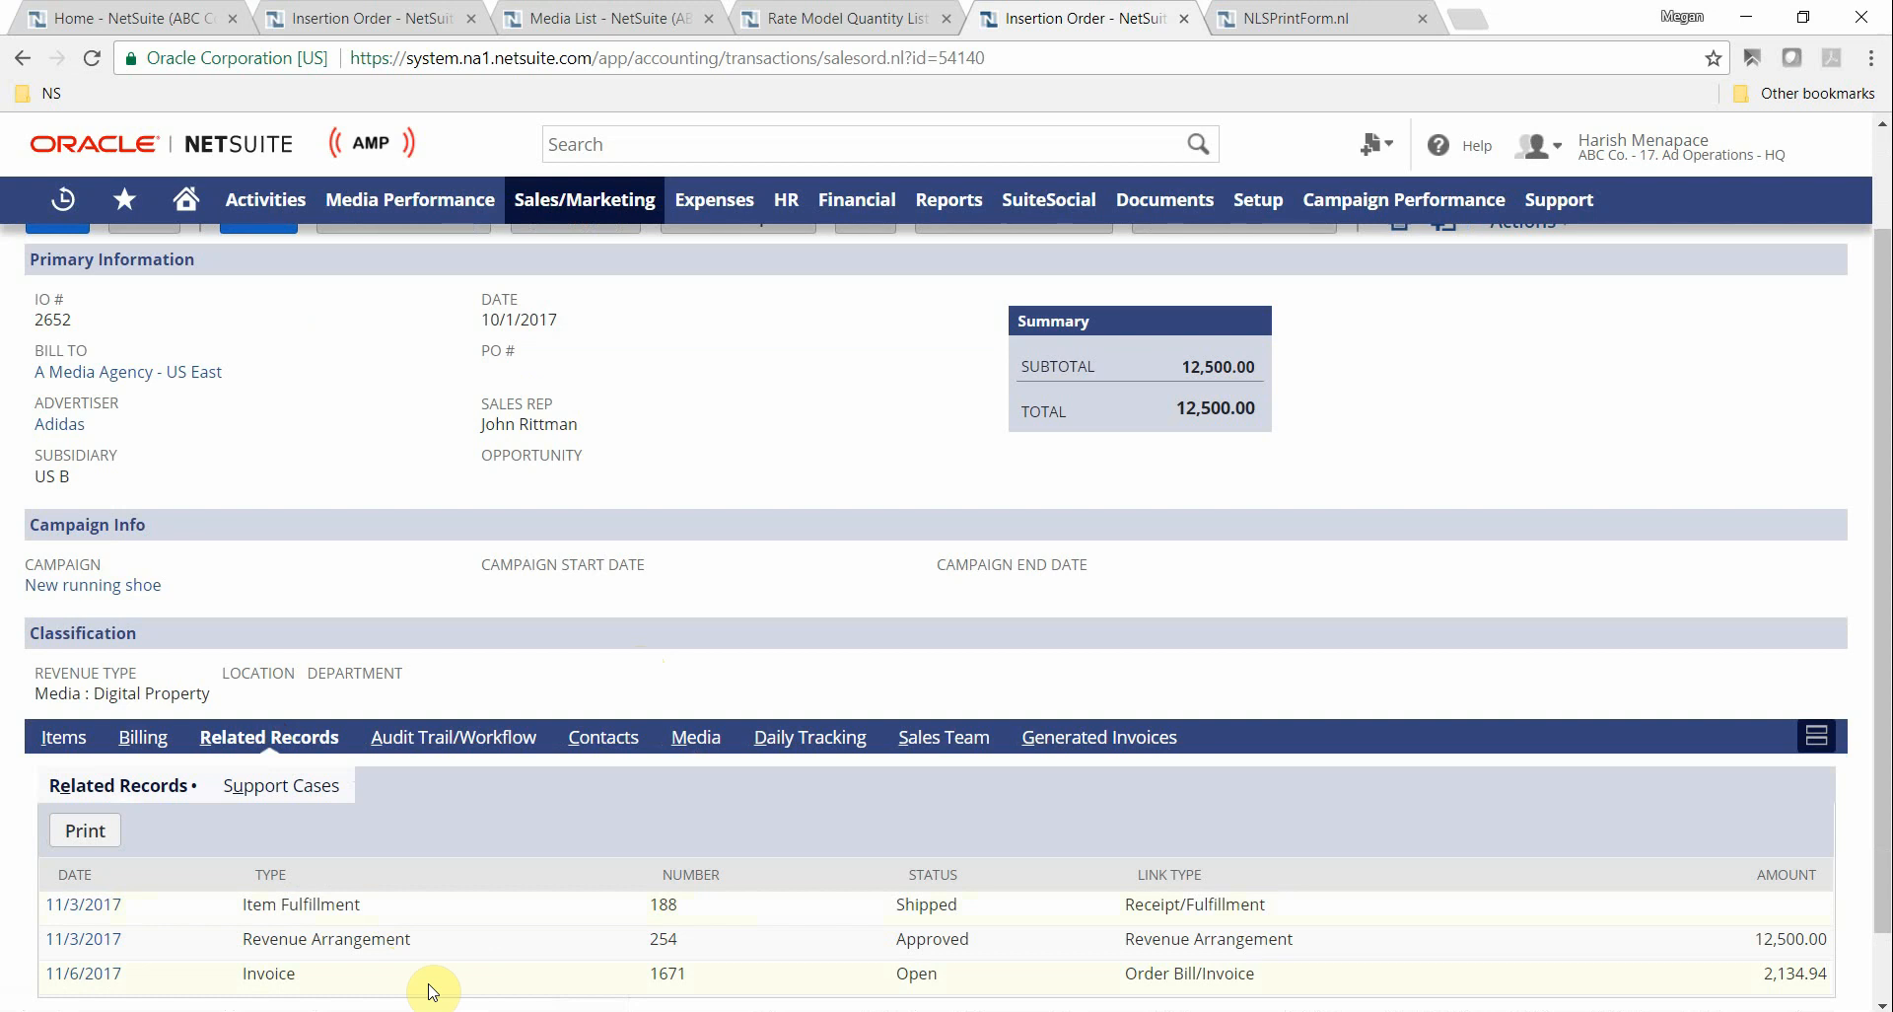
Compare the budgeted, delivered and invoiced quantities on the insertion order's item lines.
click(63, 736)
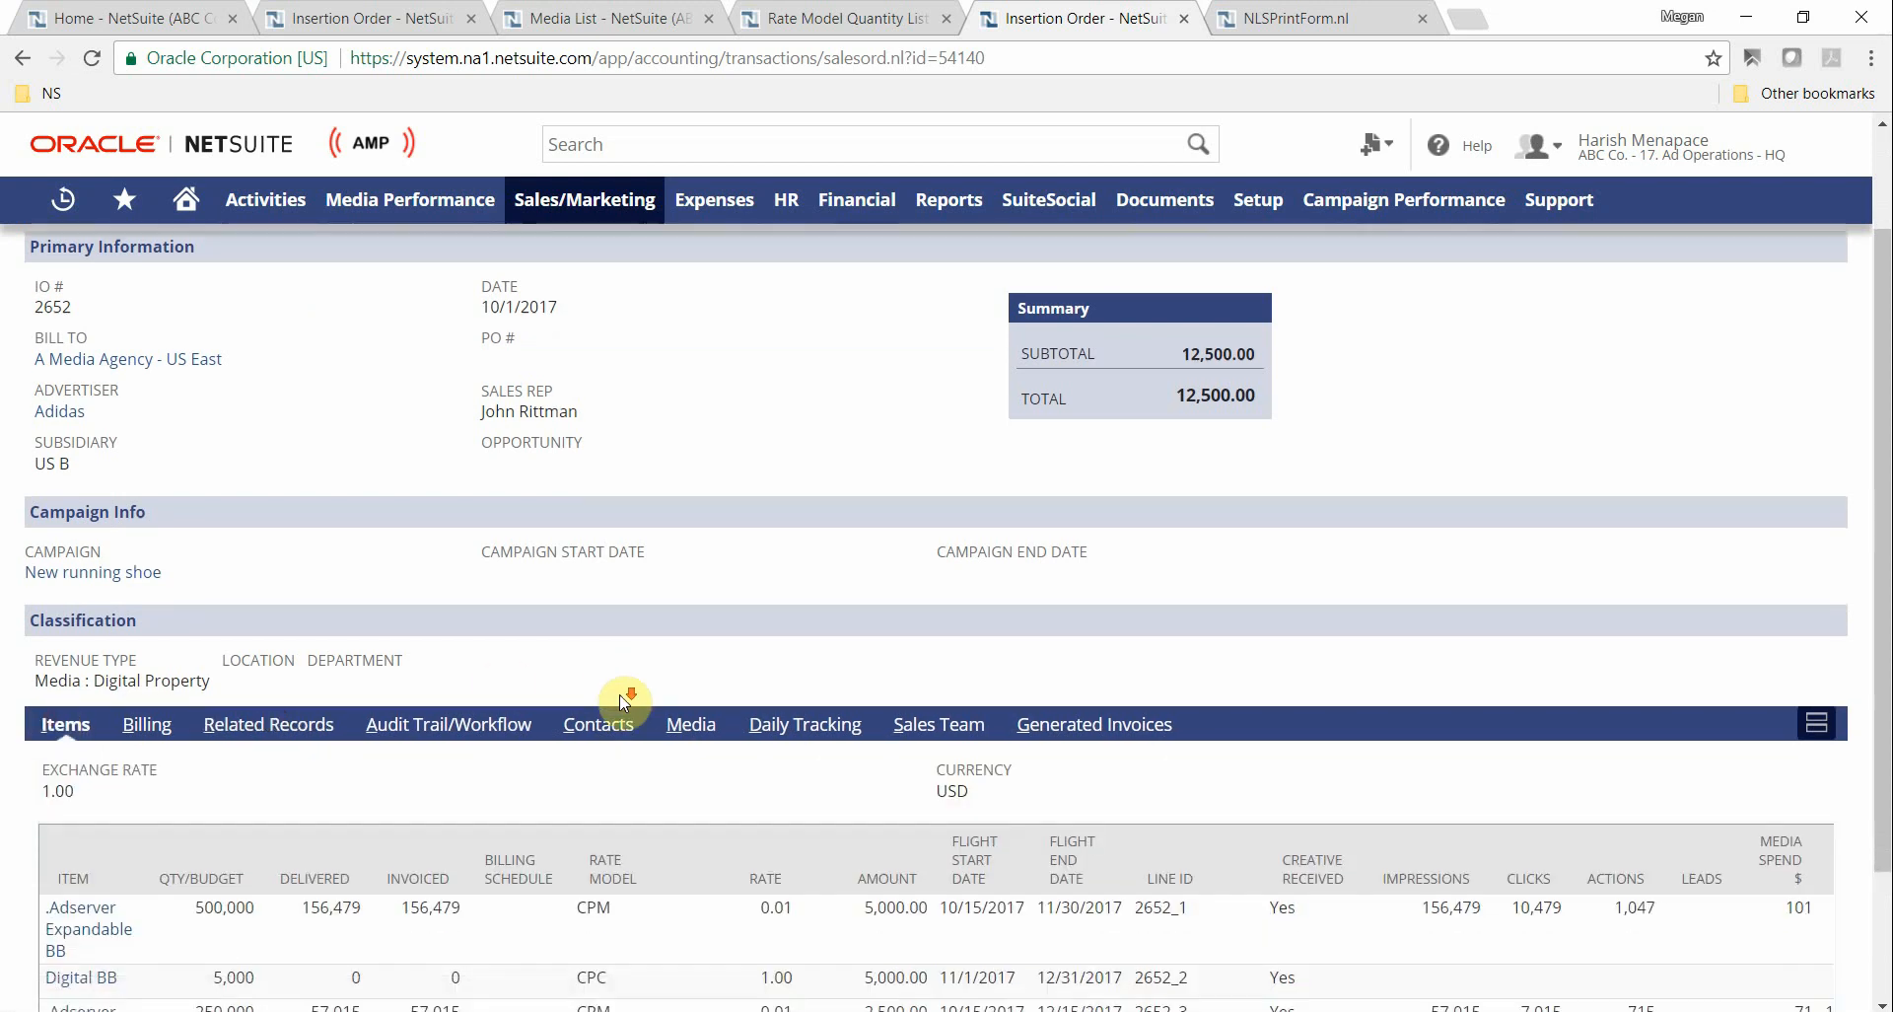
scroll(624, 700, down, 1)
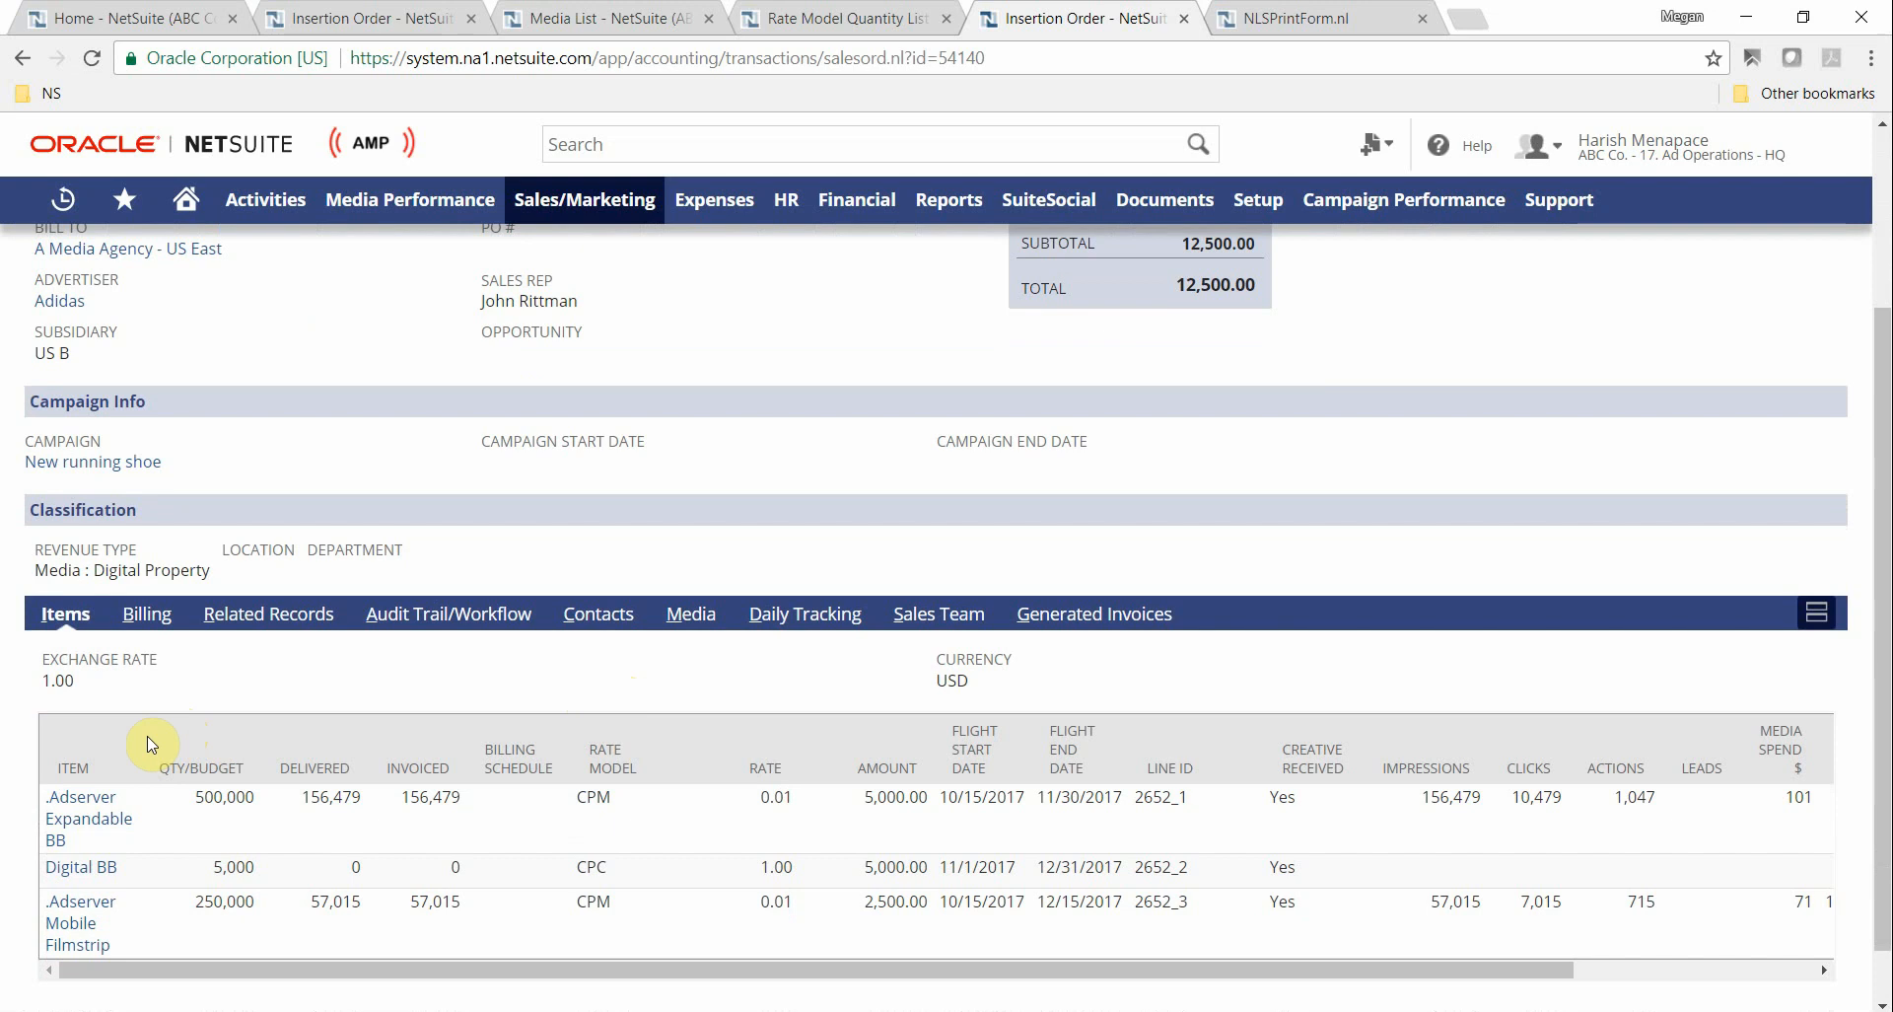
key(ctrl+2)
mouse_move(140, 740)
mouse_down()
mouse_move(235, 861)
mouse_move(271, 950)
mouse_move(490, 974)
mouse_up()
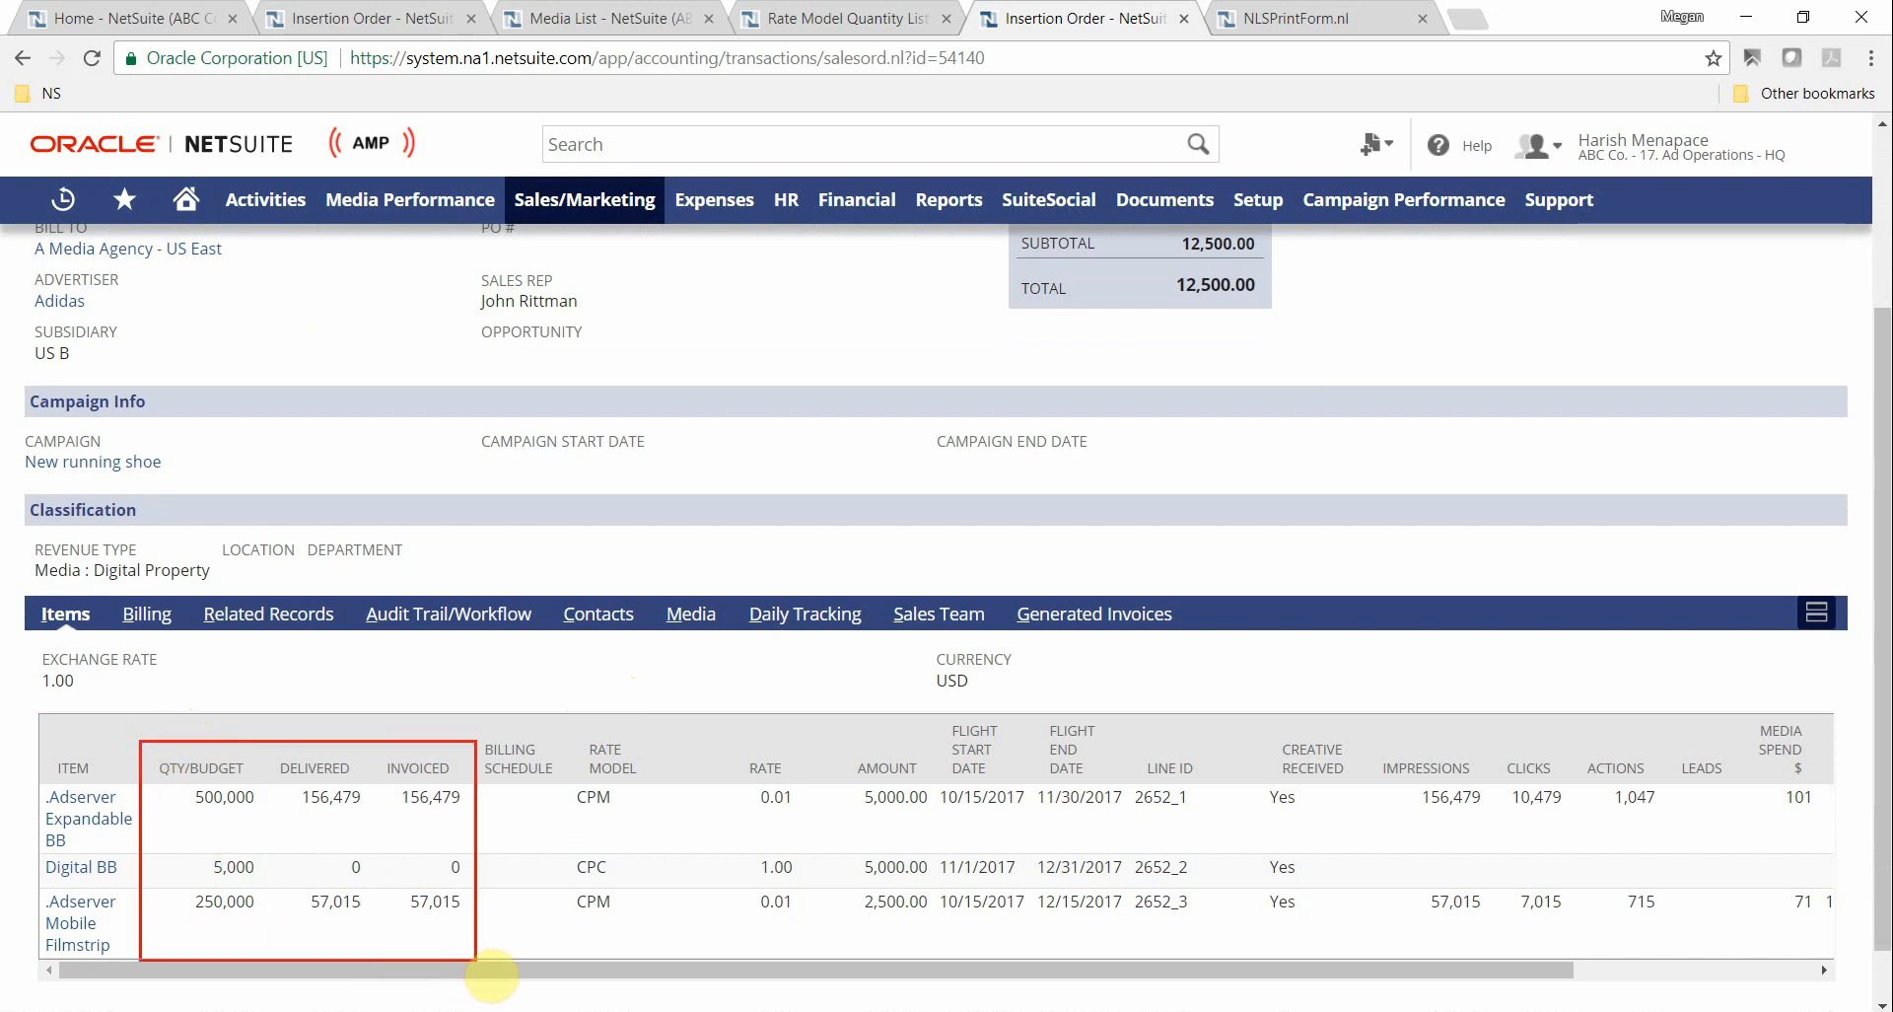
key(Escape)
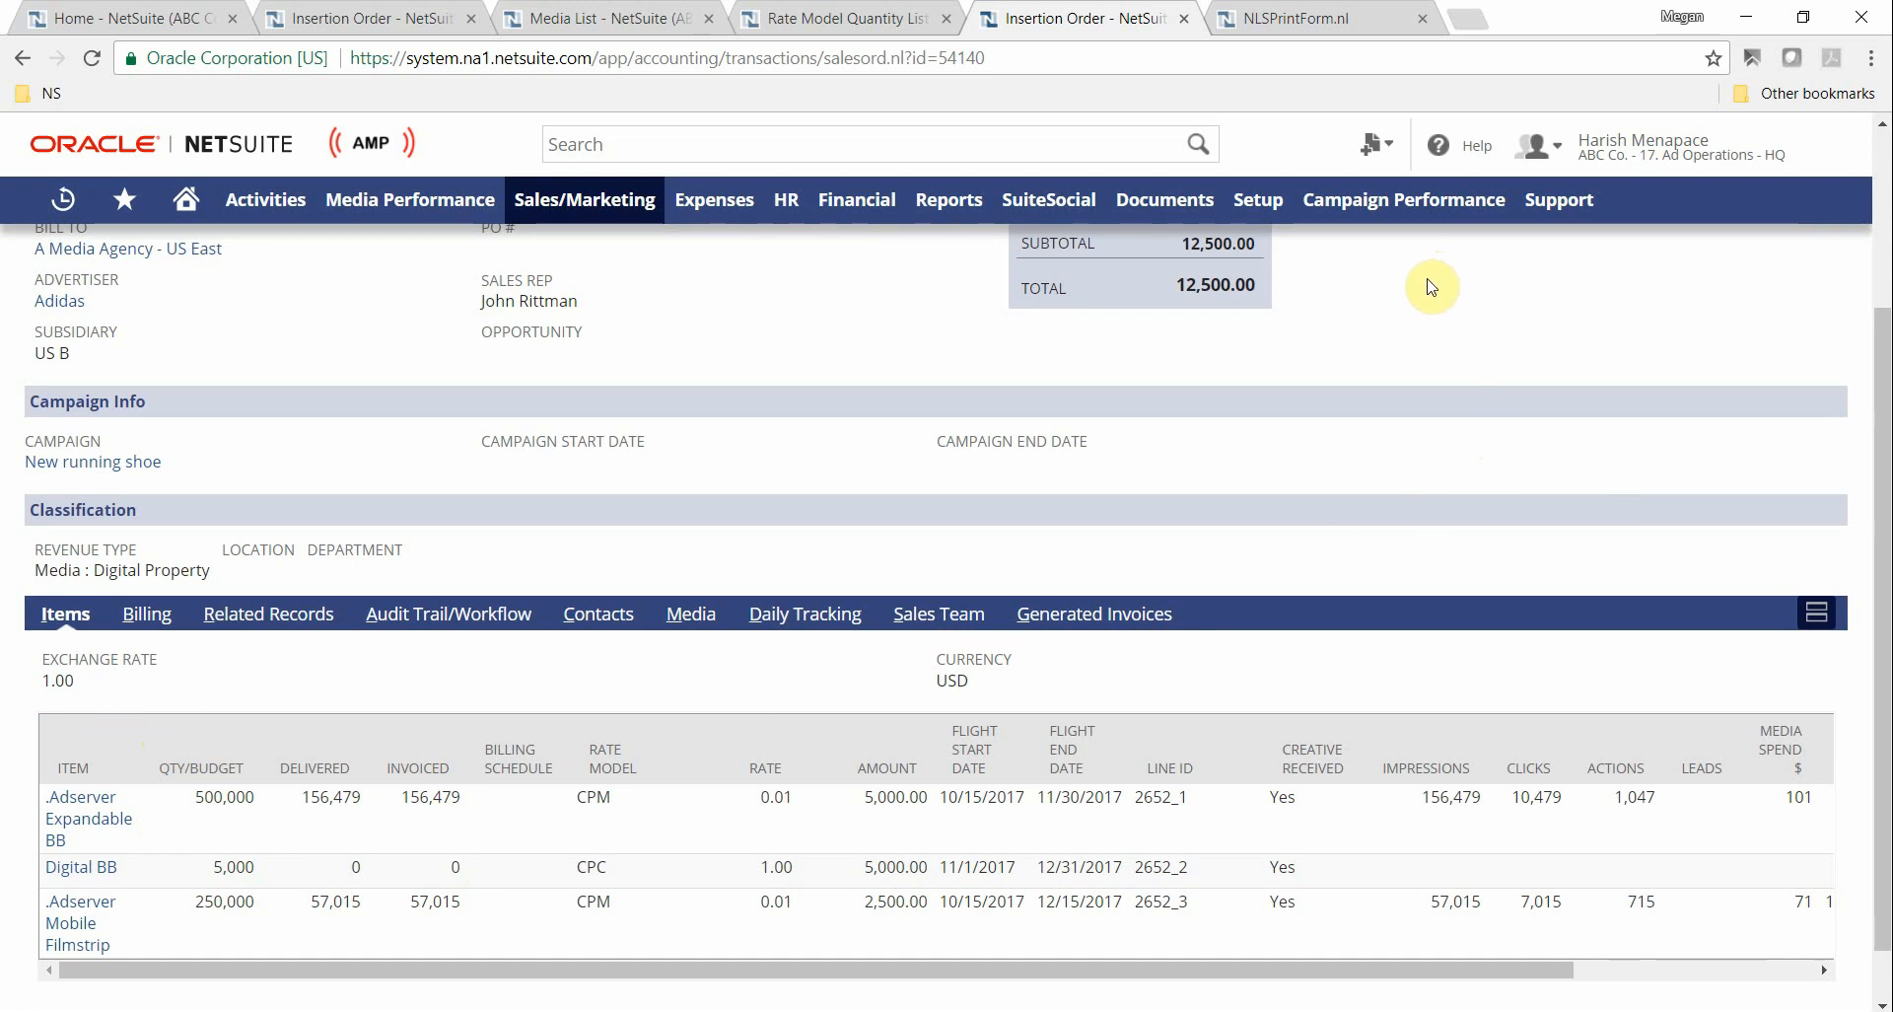
Open the Campaign Performance dashboard and review the Boxing Day campaign's delivered quantity and amount in the Tracking to Budget report.
click(1422, 204)
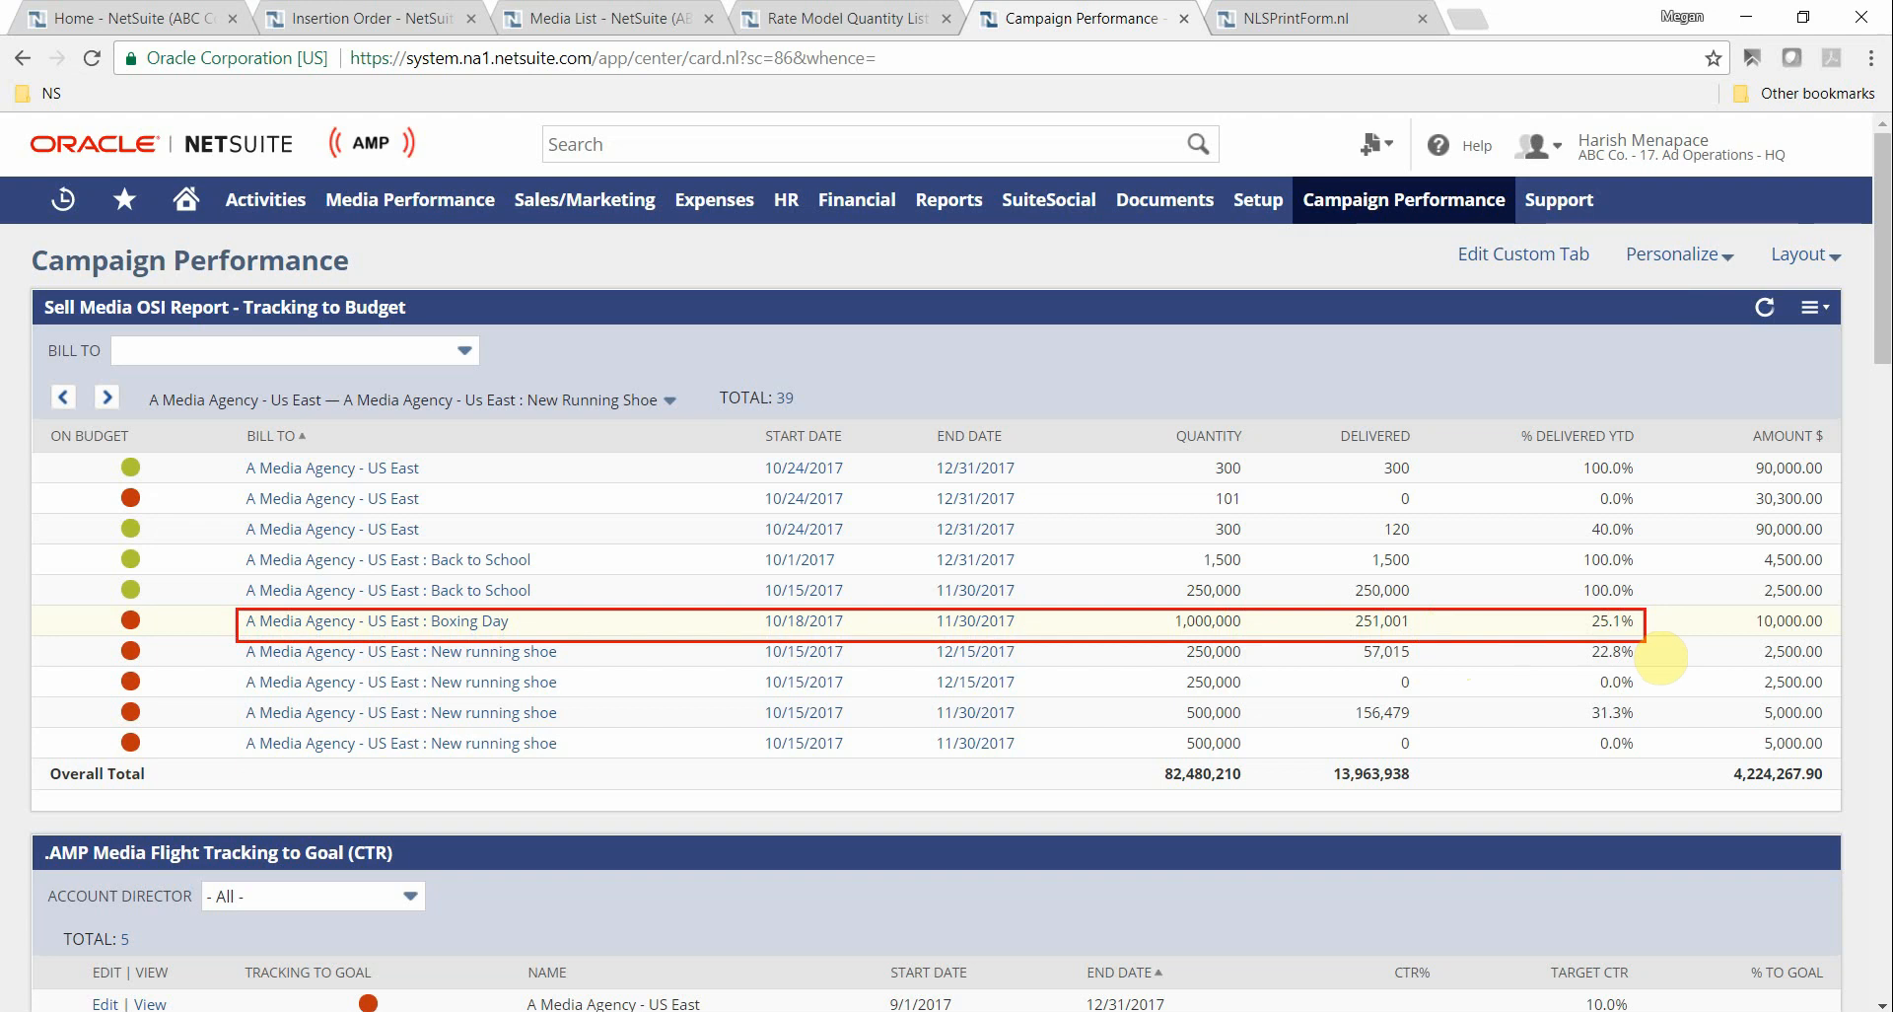
drag(1661, 655, 1859, 657)
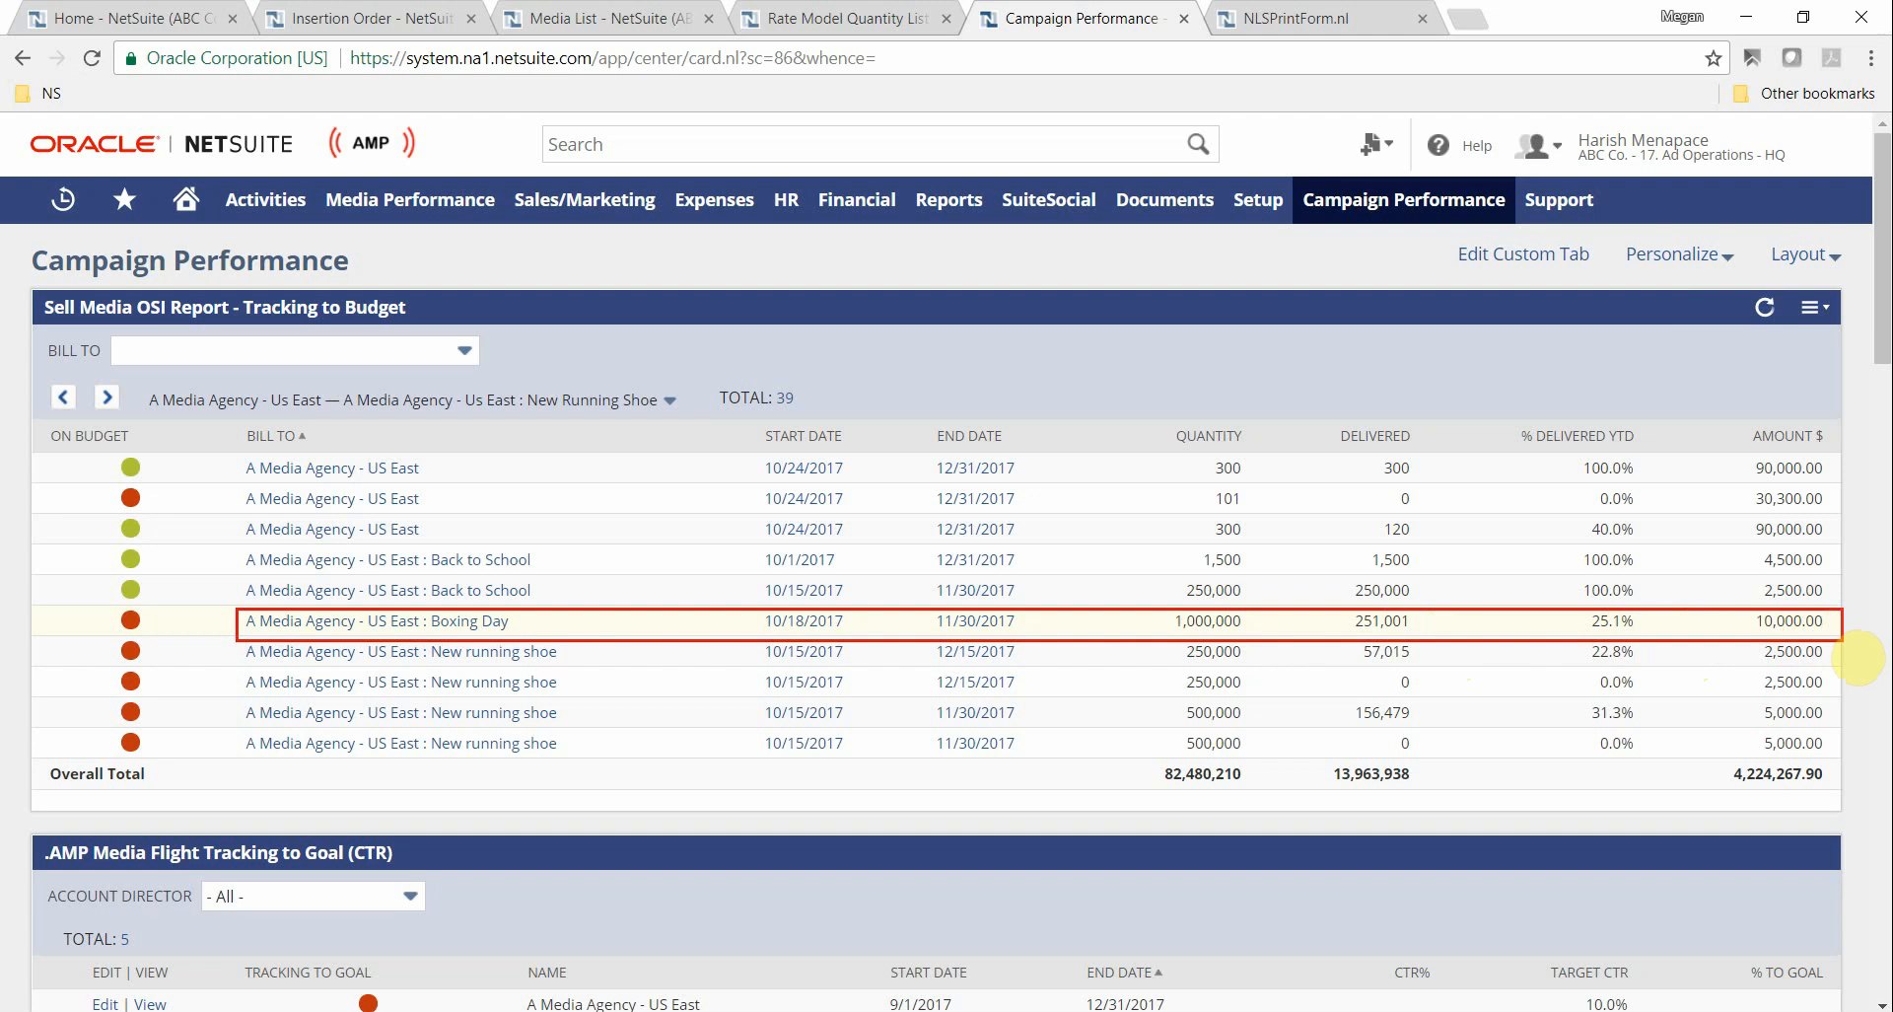
drag(1859, 657, 1859, 657)
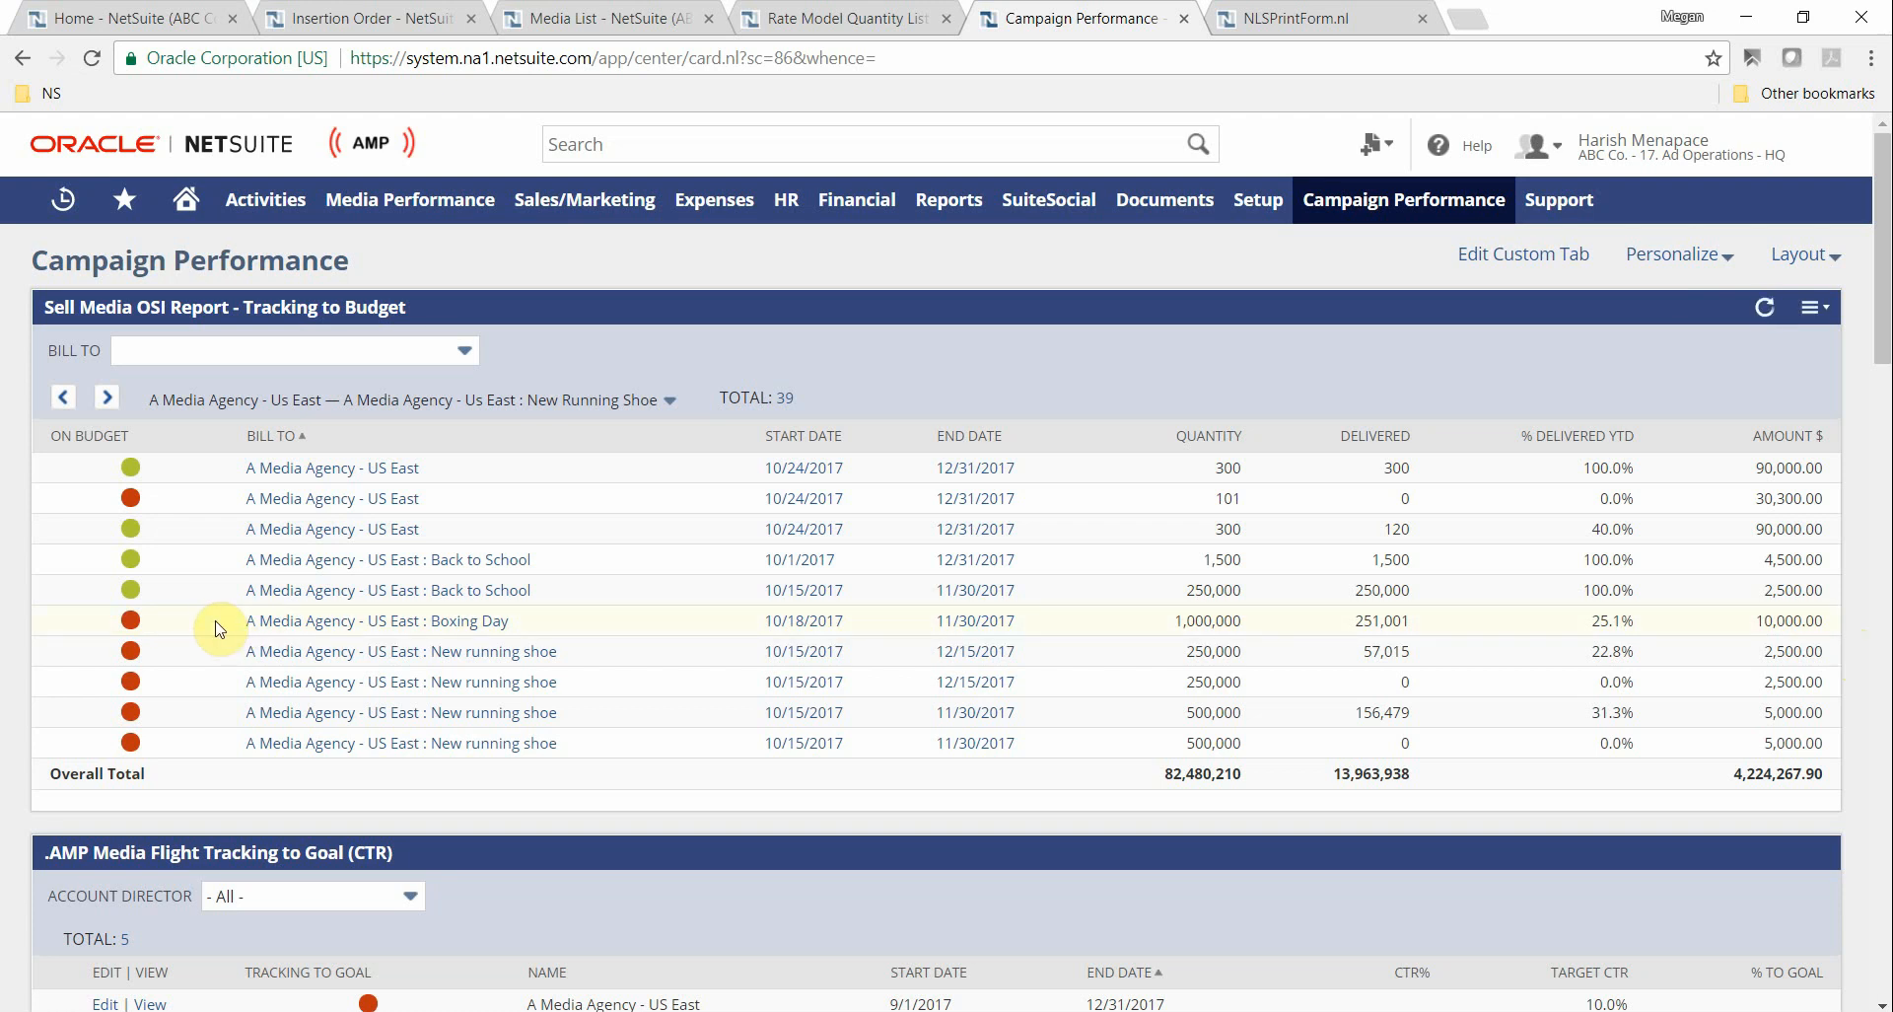
Review the media flights' click-through rate tracking to goal and the insertion orders with missing creative.
scroll(219, 628, down, 3)
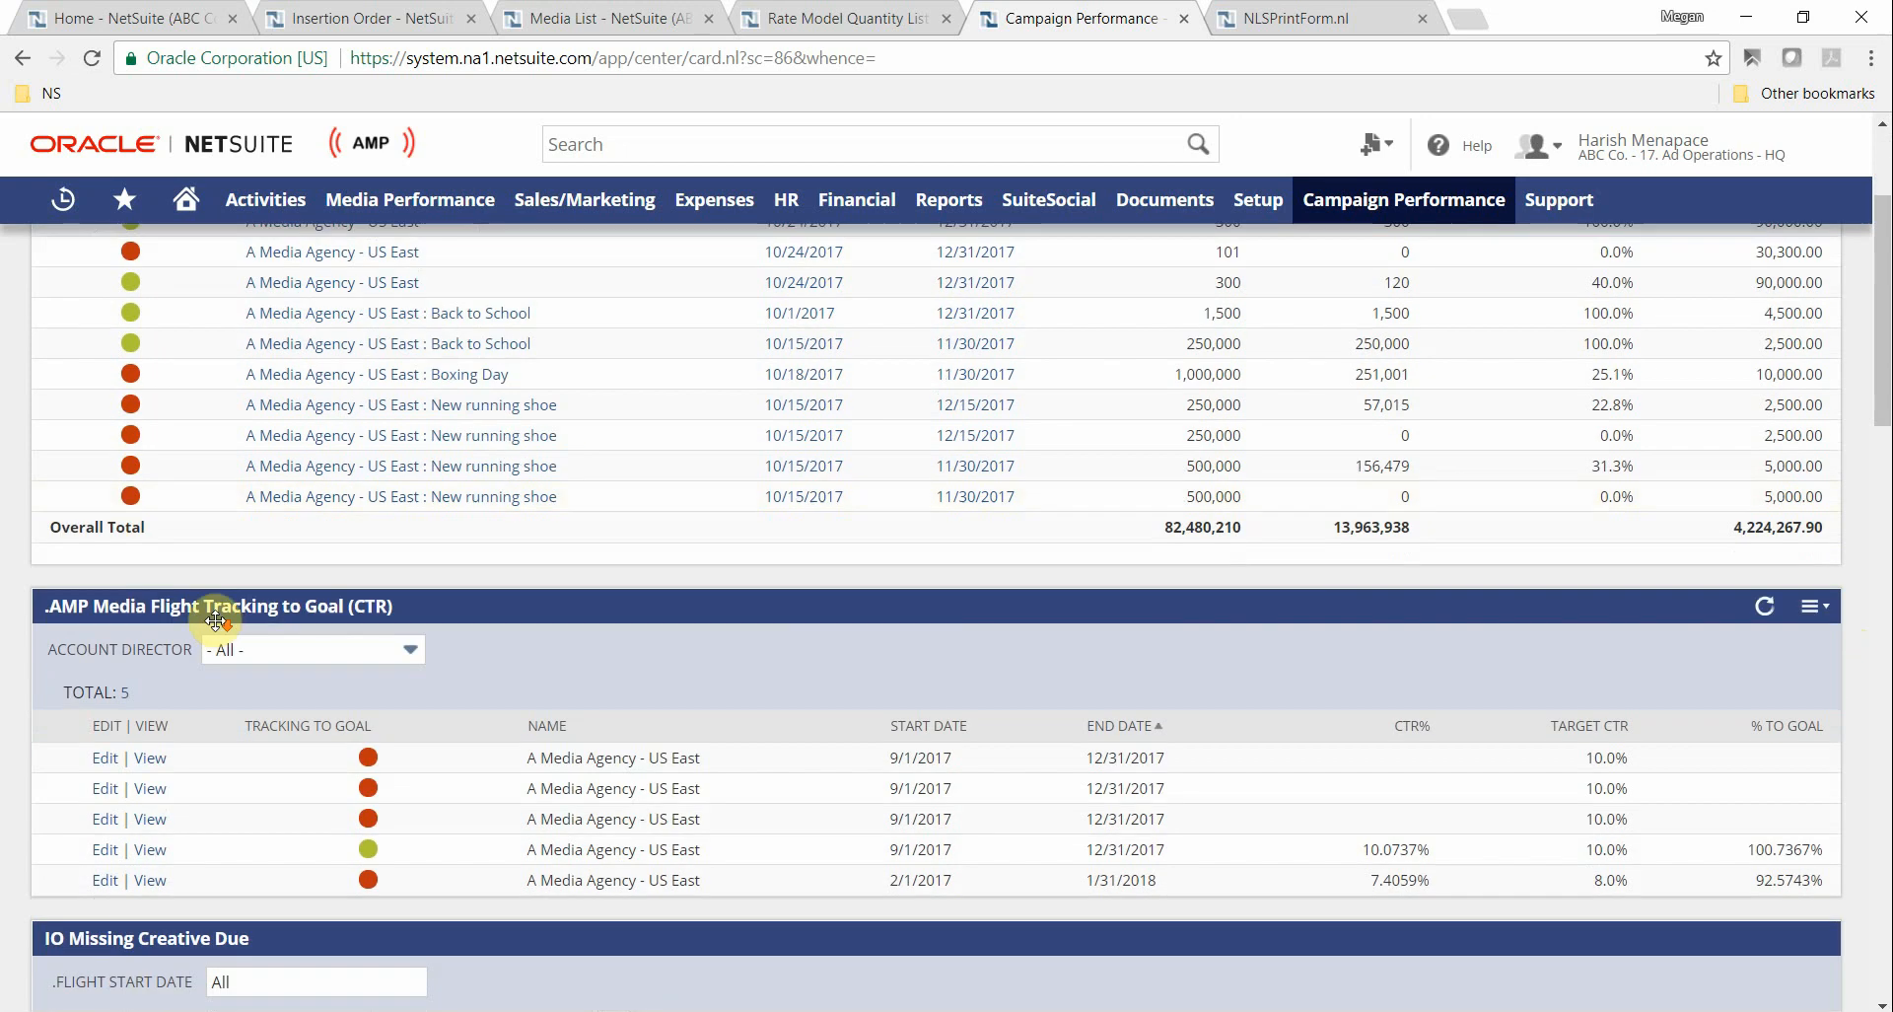
scroll(216, 620, down, 3)
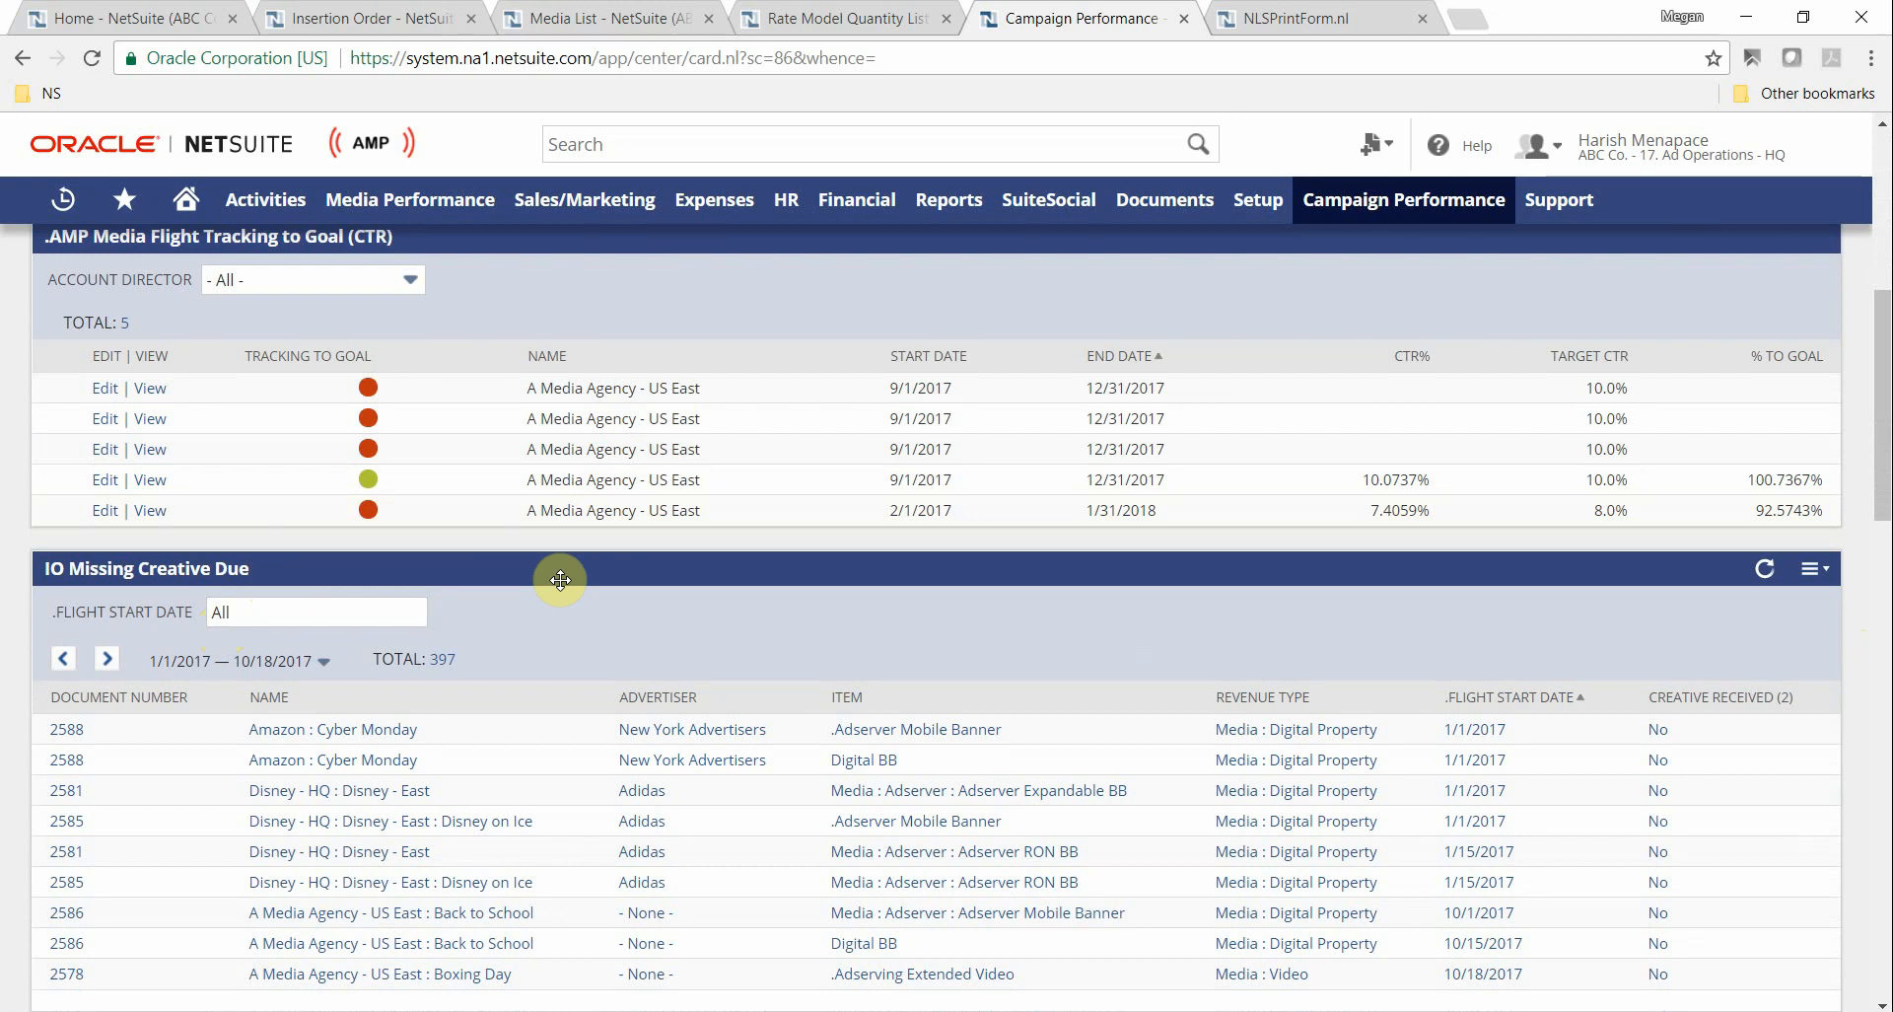
Examine the Media Booked to Run 2017 report's insertion orders, total amounts and monthly breakdown.
scroll(560, 579, down, 5)
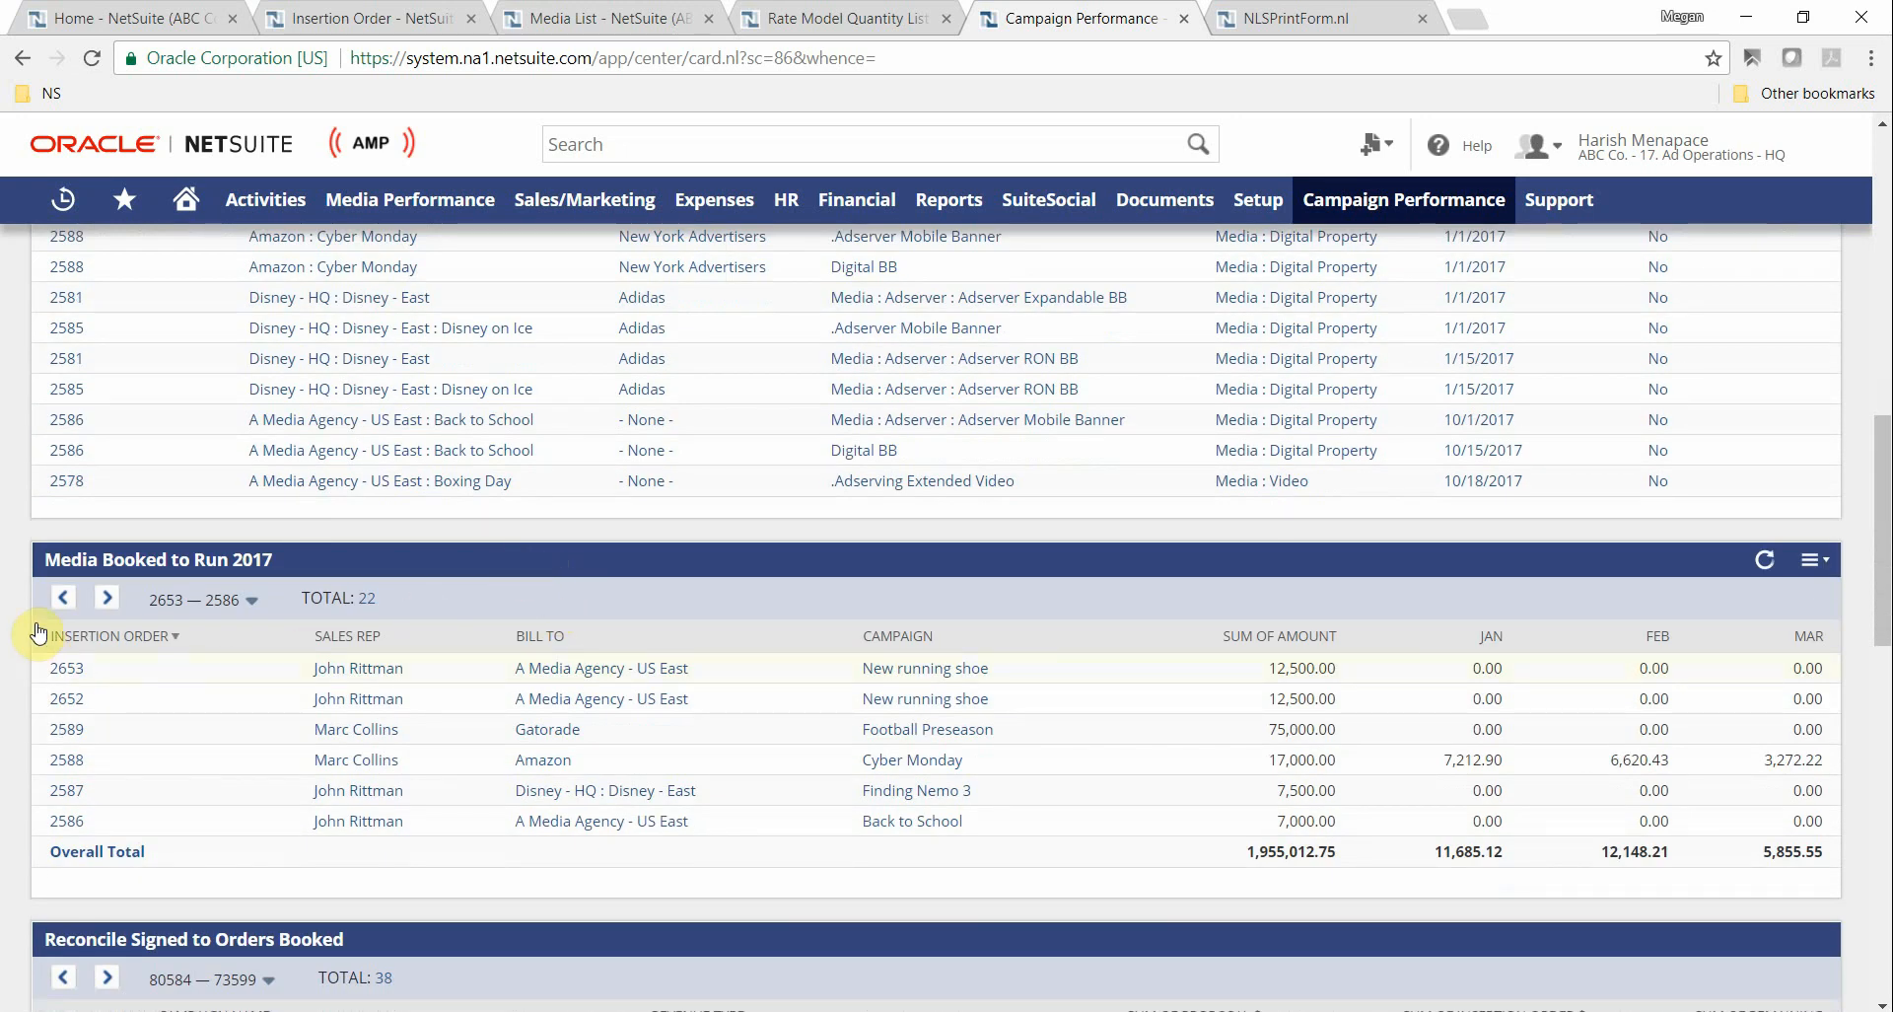
drag(37, 615, 226, 839)
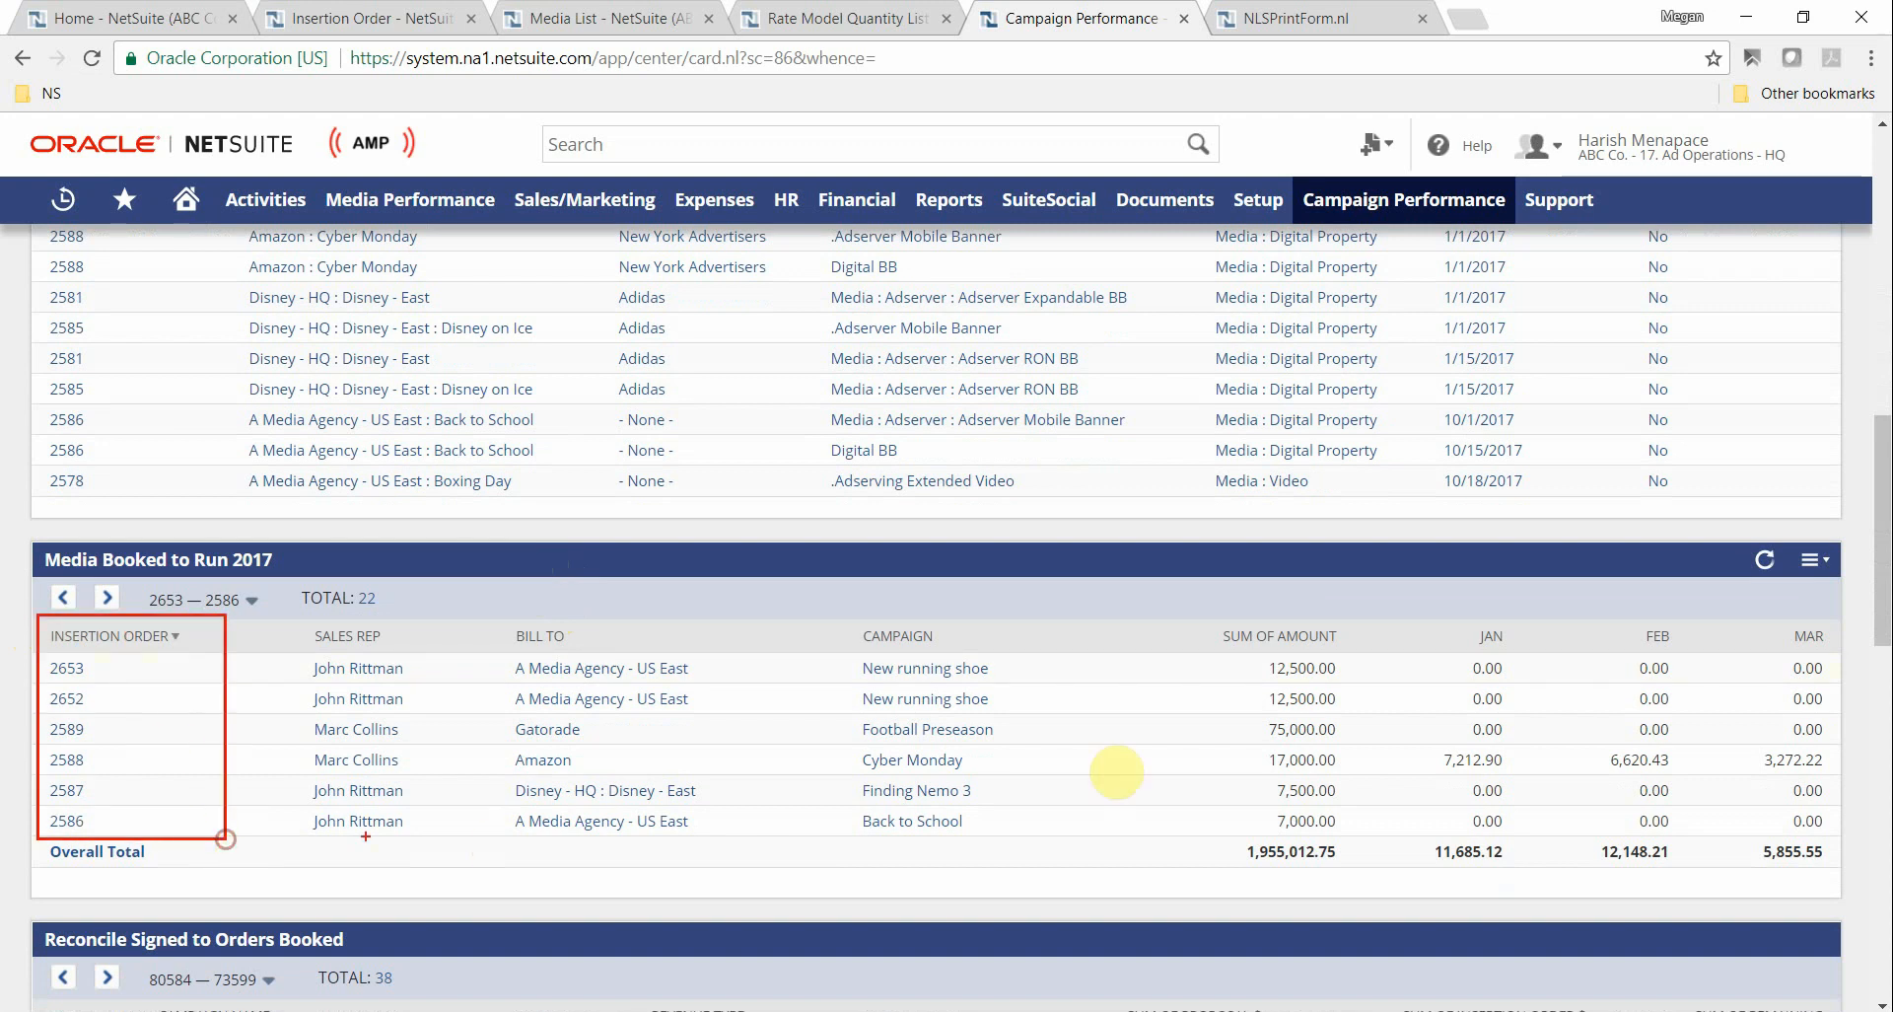
mouse_move(1190, 614)
mouse_down()
mouse_move(1351, 769)
mouse_move(1353, 845)
mouse_up()
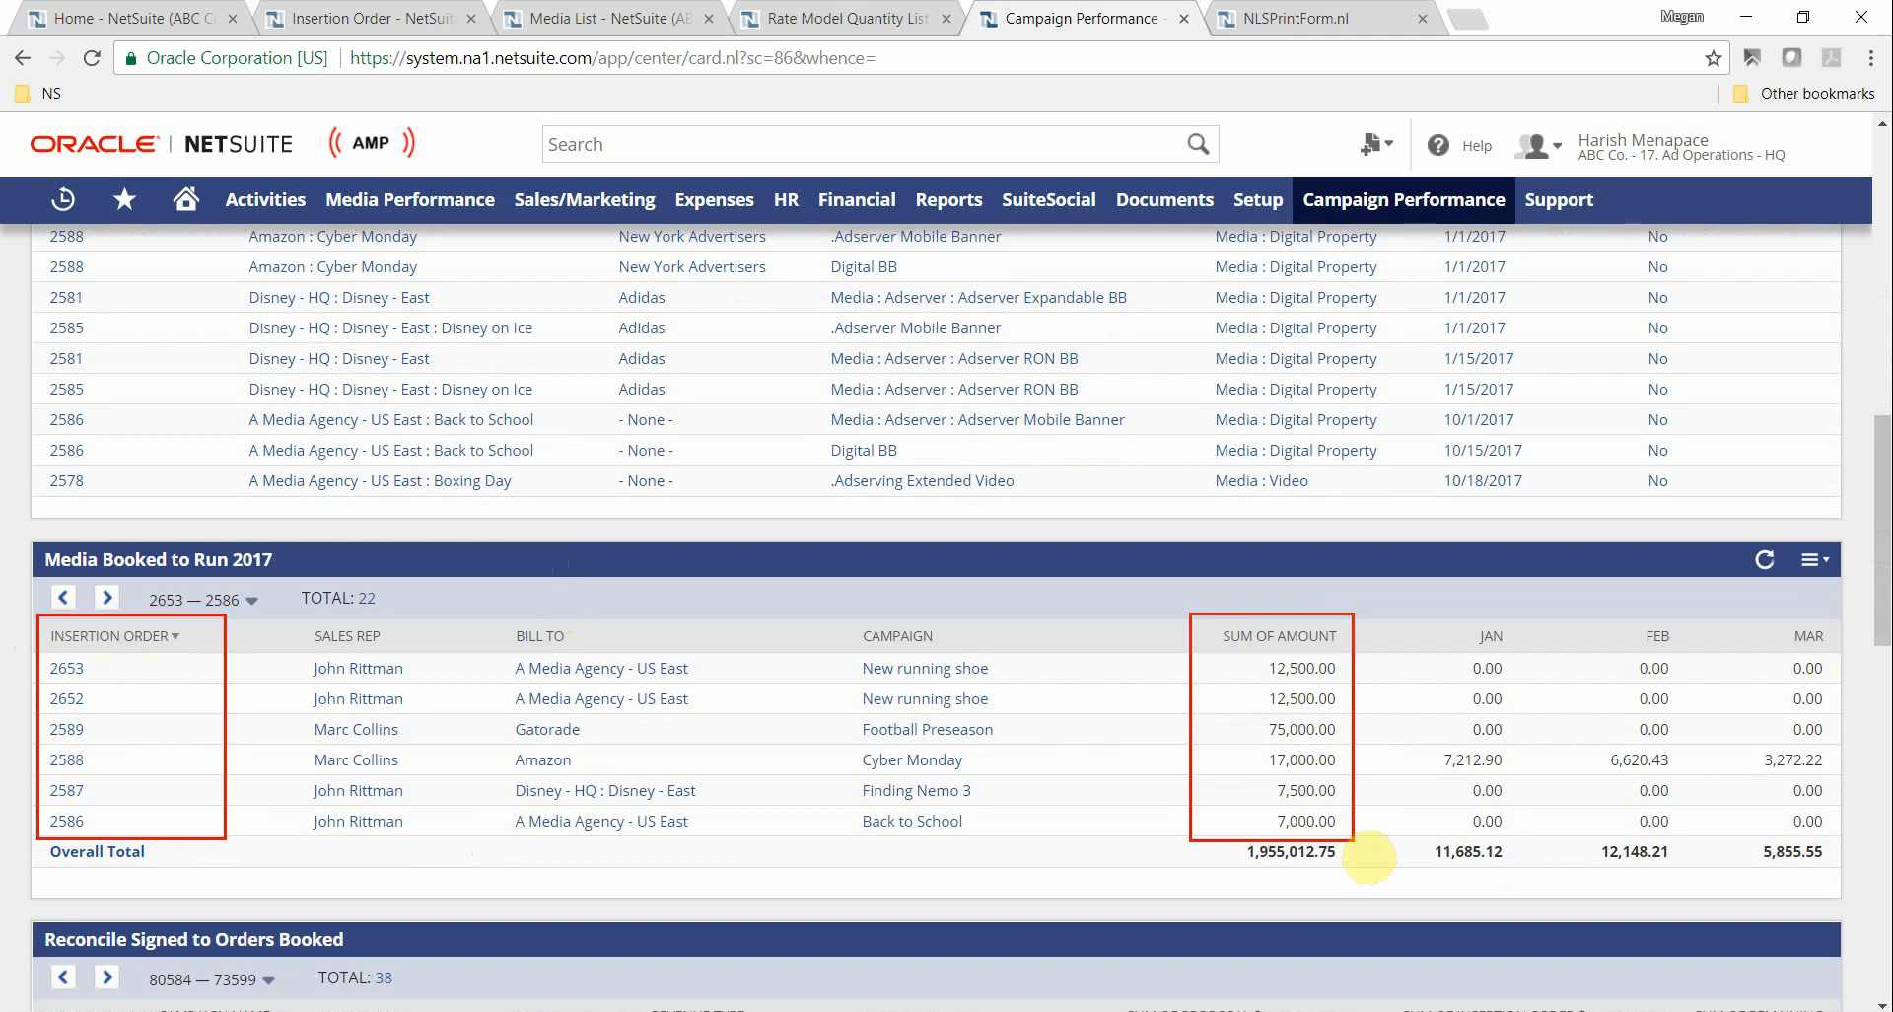
drag(1370, 858, 1859, 856)
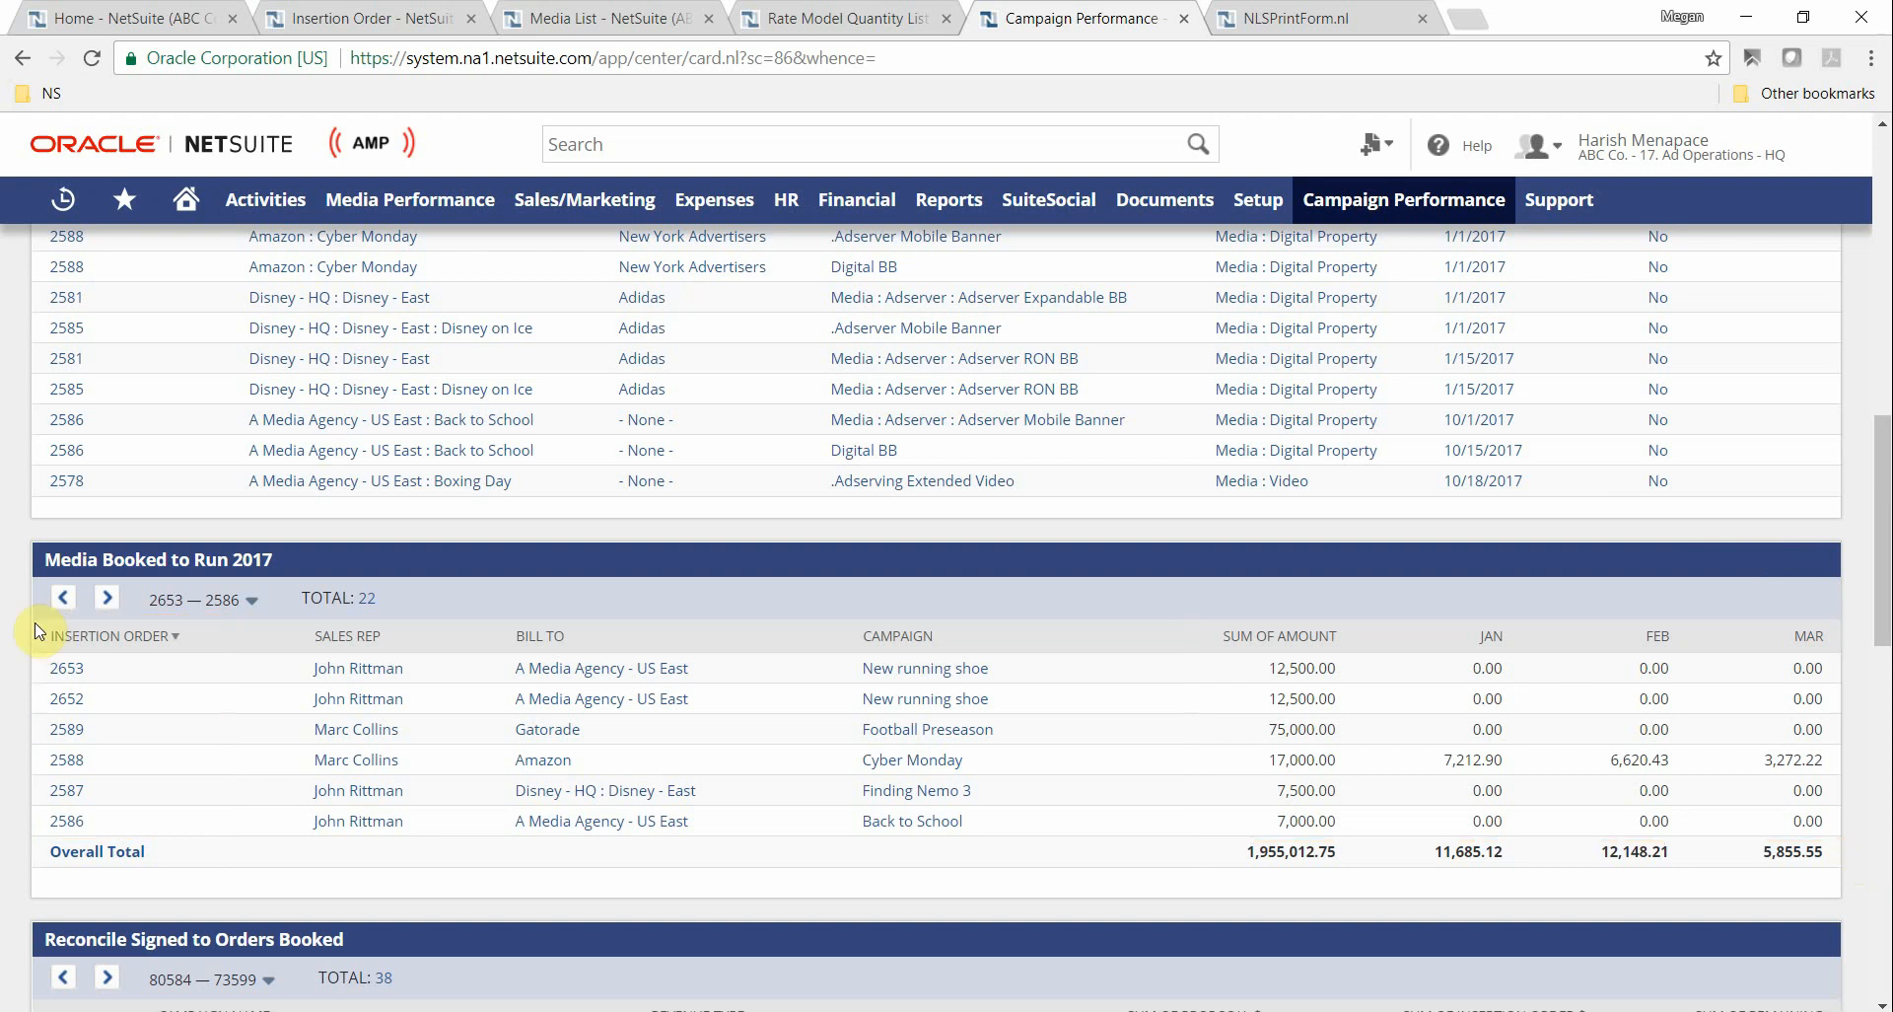
Review the Reconcile Signed to Orders Booked report and the value-add amounts in the Value Add Media Report.
scroll(68, 647, down, 3)
scroll(78, 640, down, 4)
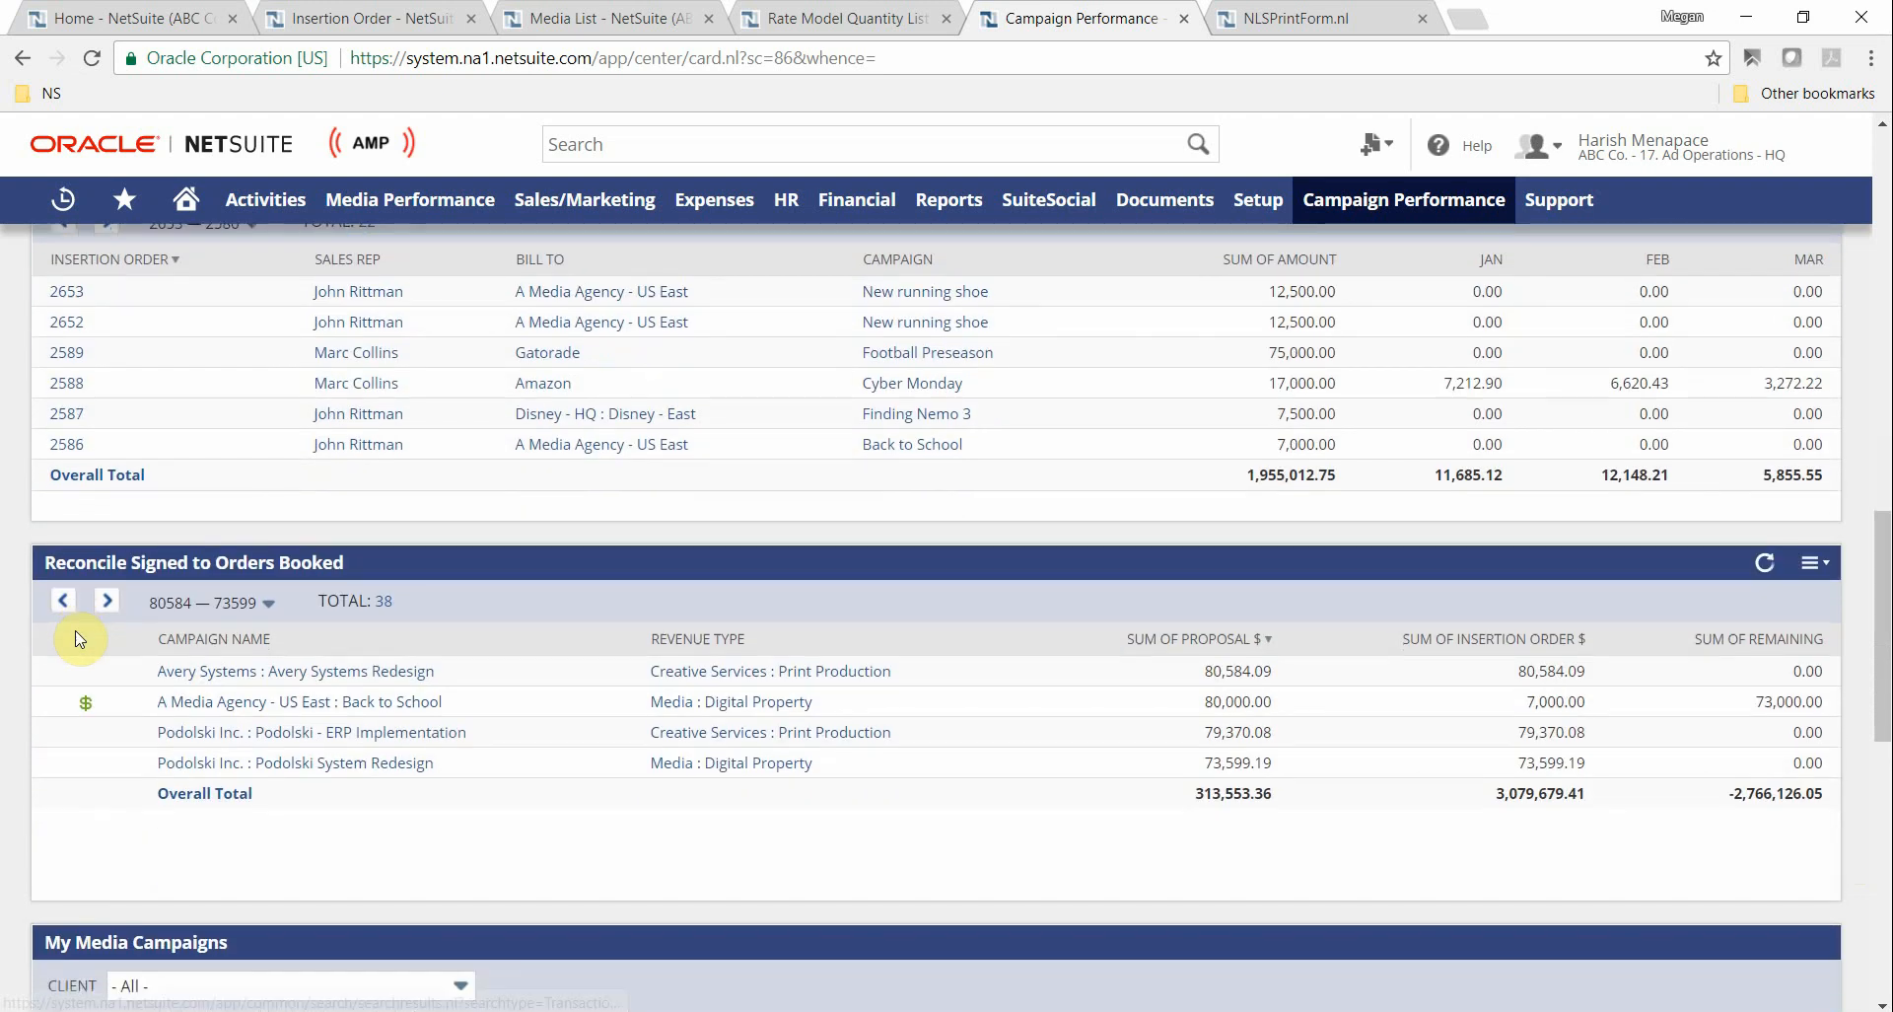
scroll(78, 640, down, 2)
scroll(78, 640, down, 3)
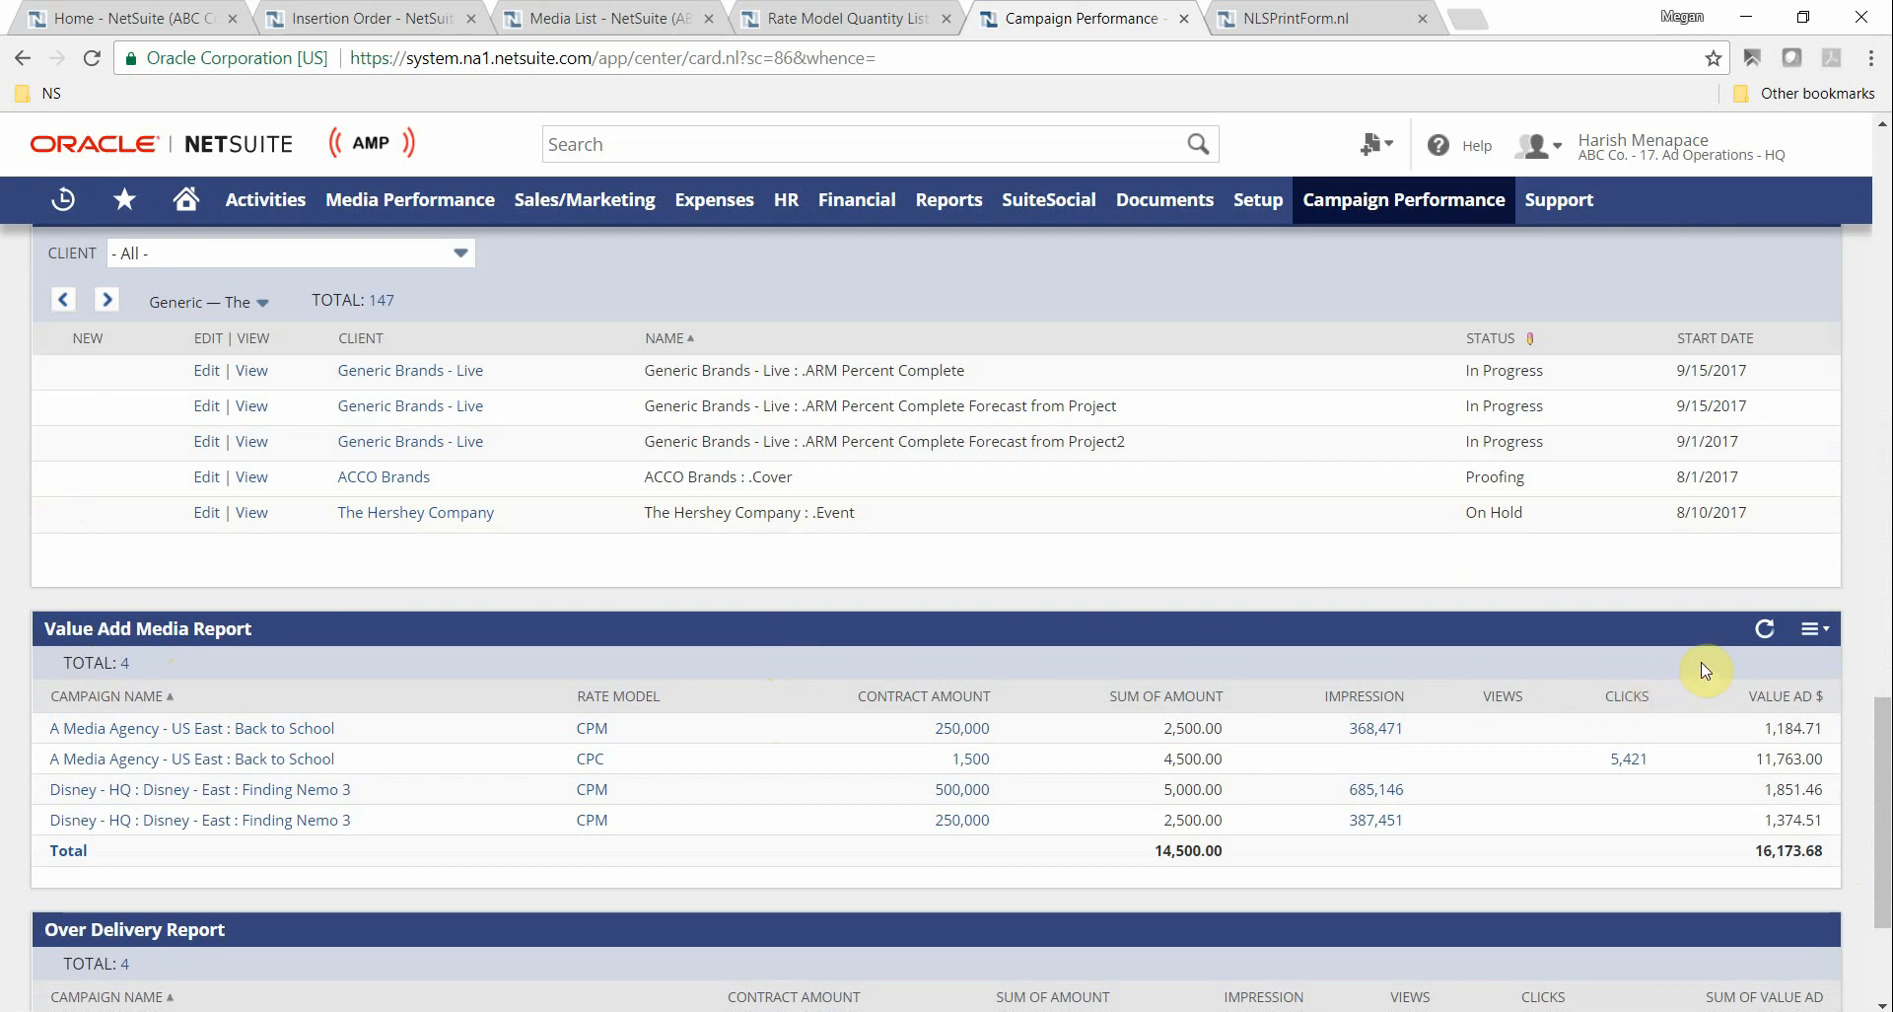
drag(1703, 662, 1840, 901)
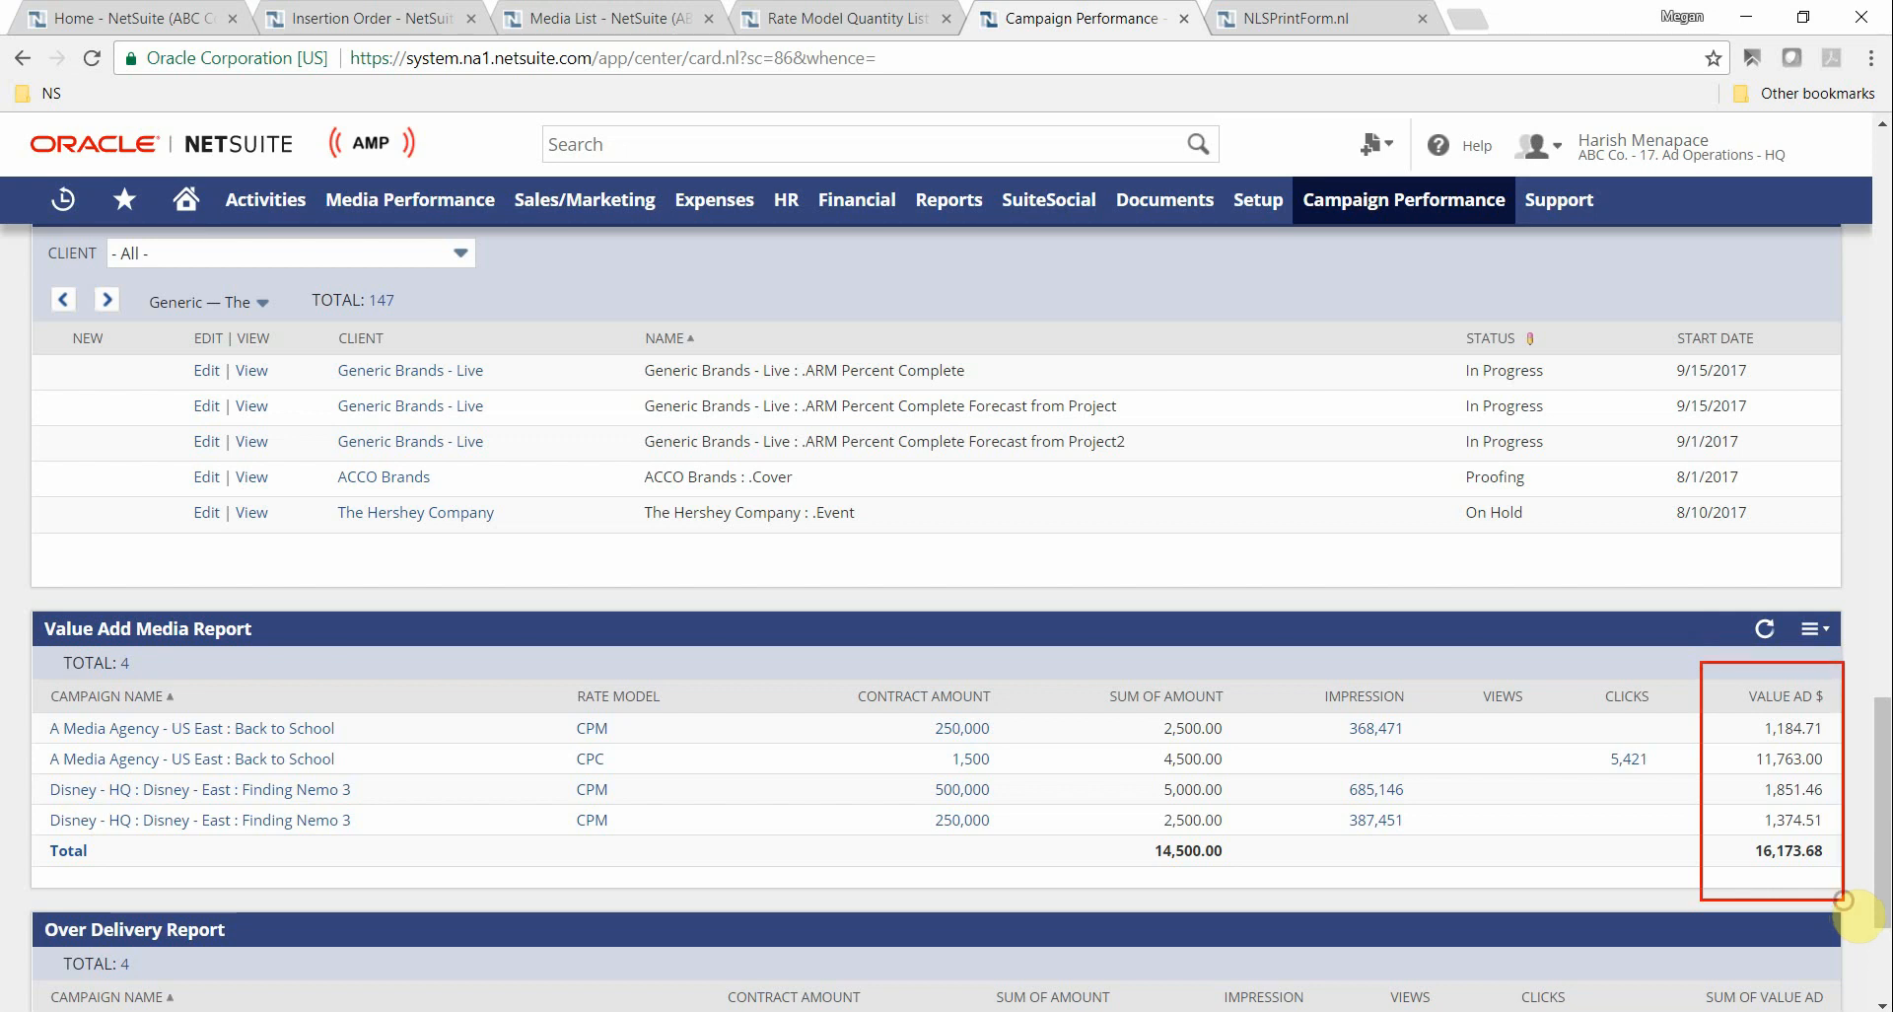
Examine the Back to School campaign's value-add sum in the Over Delivery Report, and return to the PowerPoint slide show.
scroll(1703, 664, down, 1)
scroll(1705, 666, down, 2)
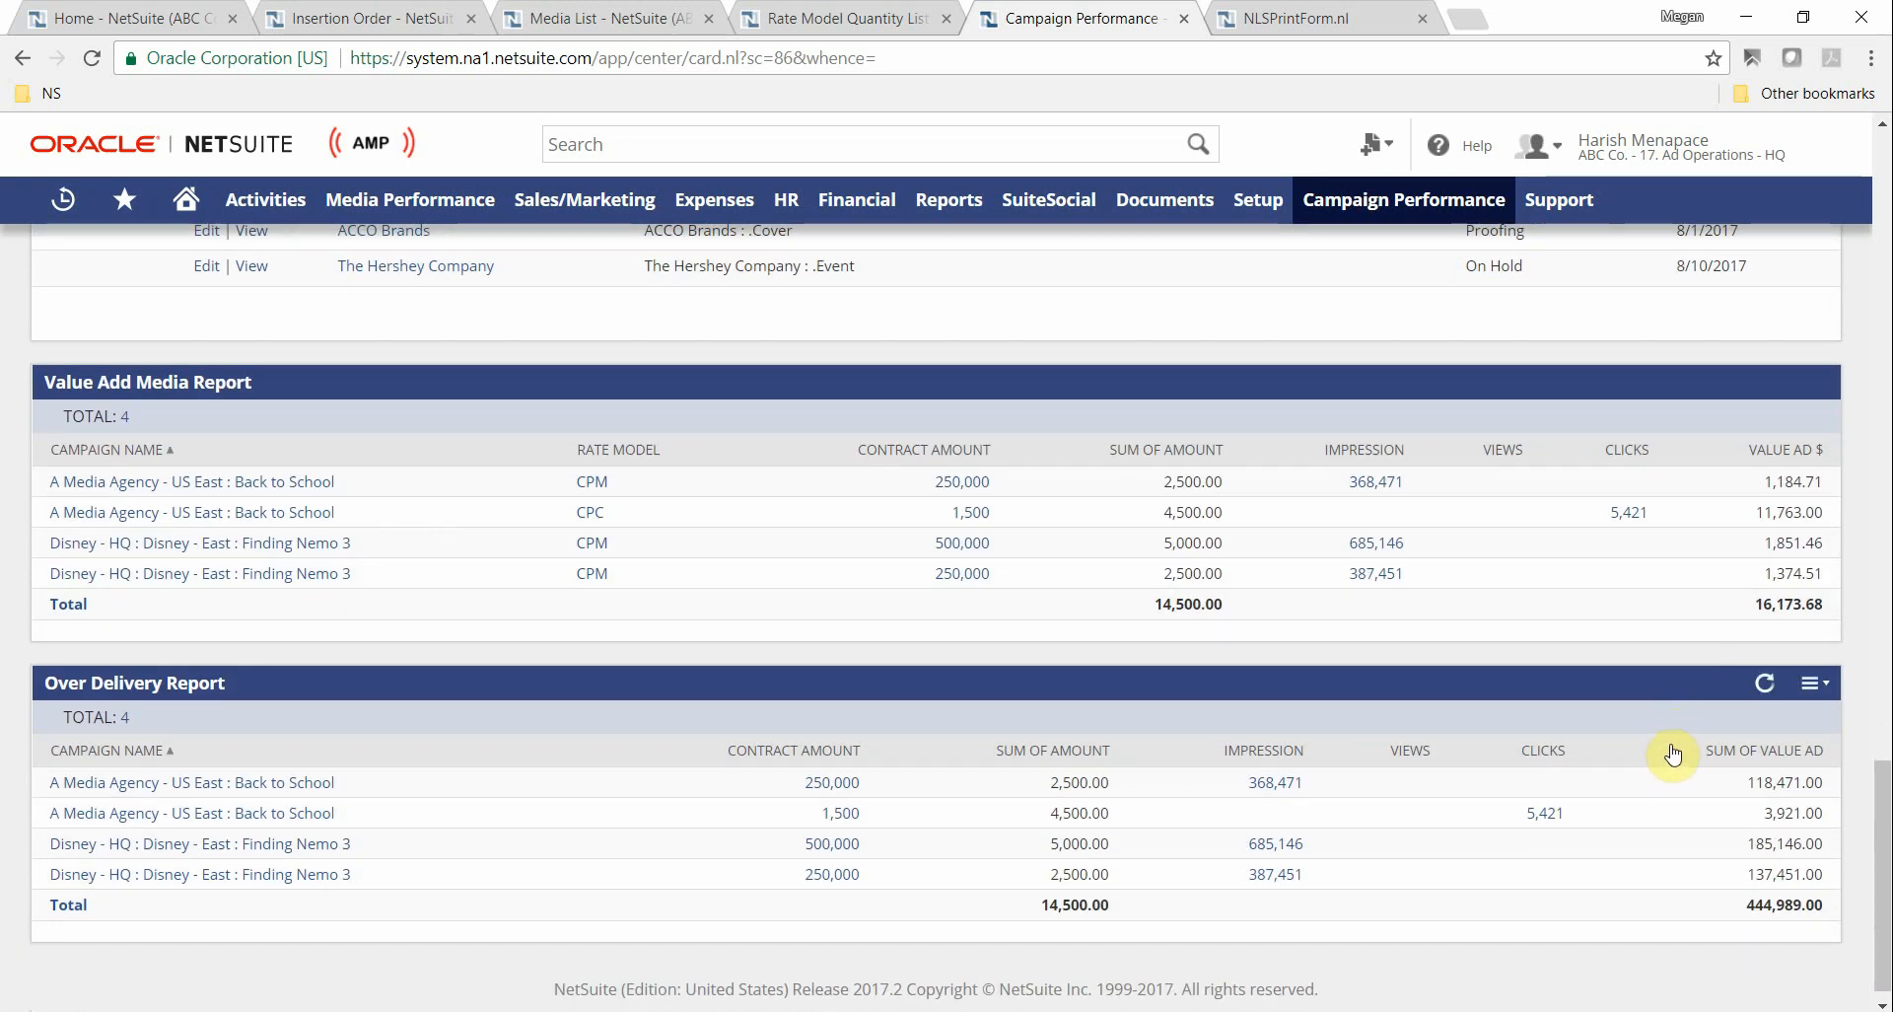
drag(1676, 736, 1843, 805)
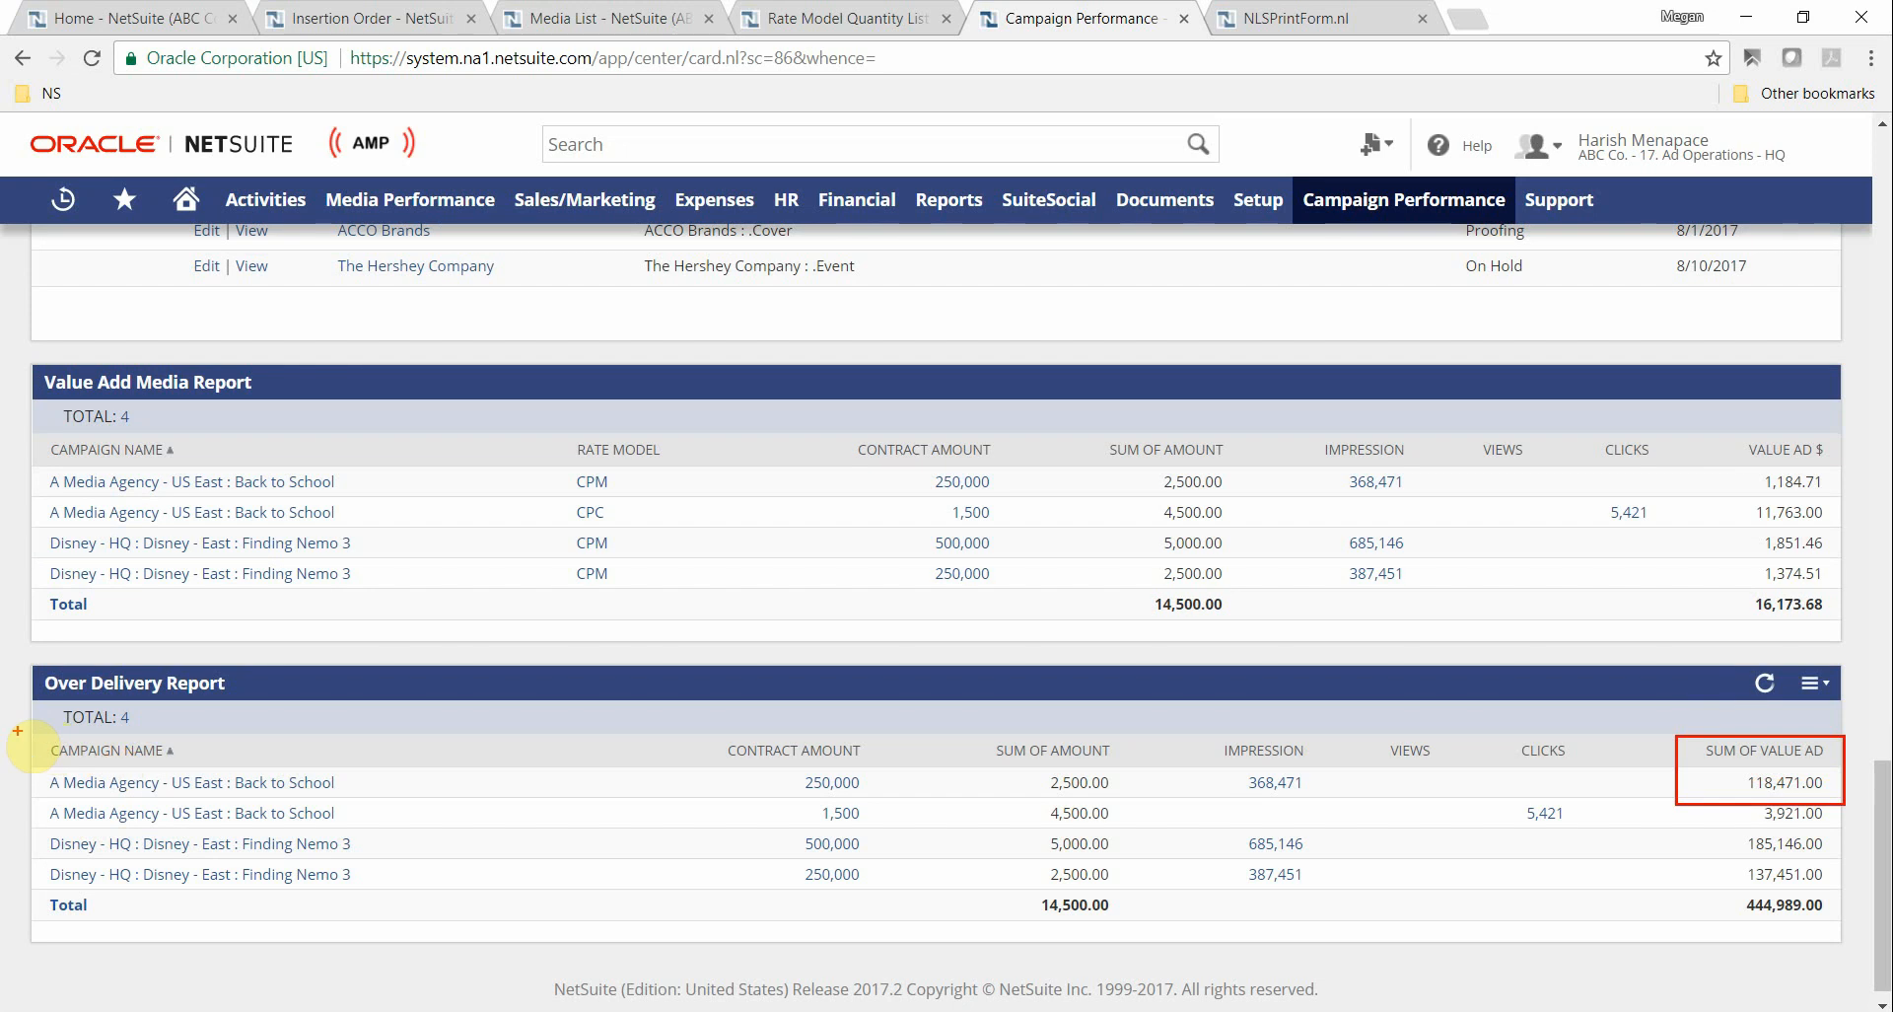
drag(27, 731, 362, 794)
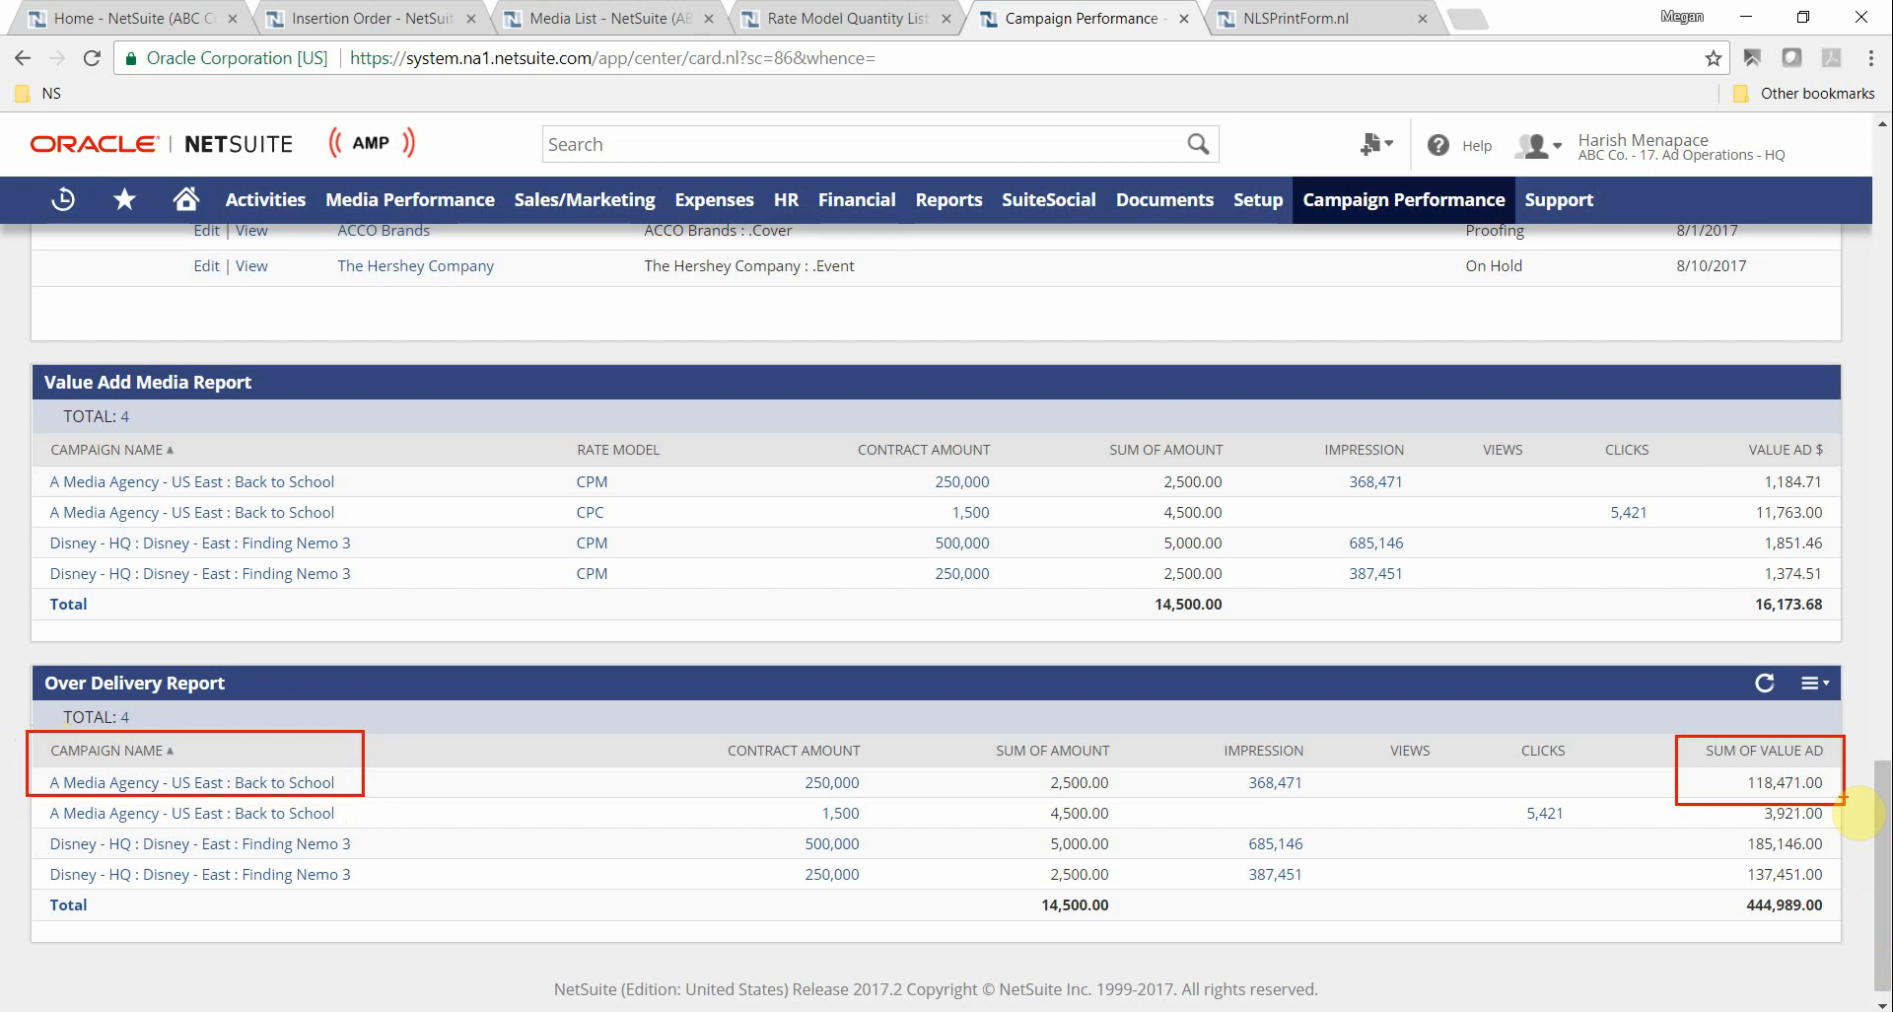
key(Escape)
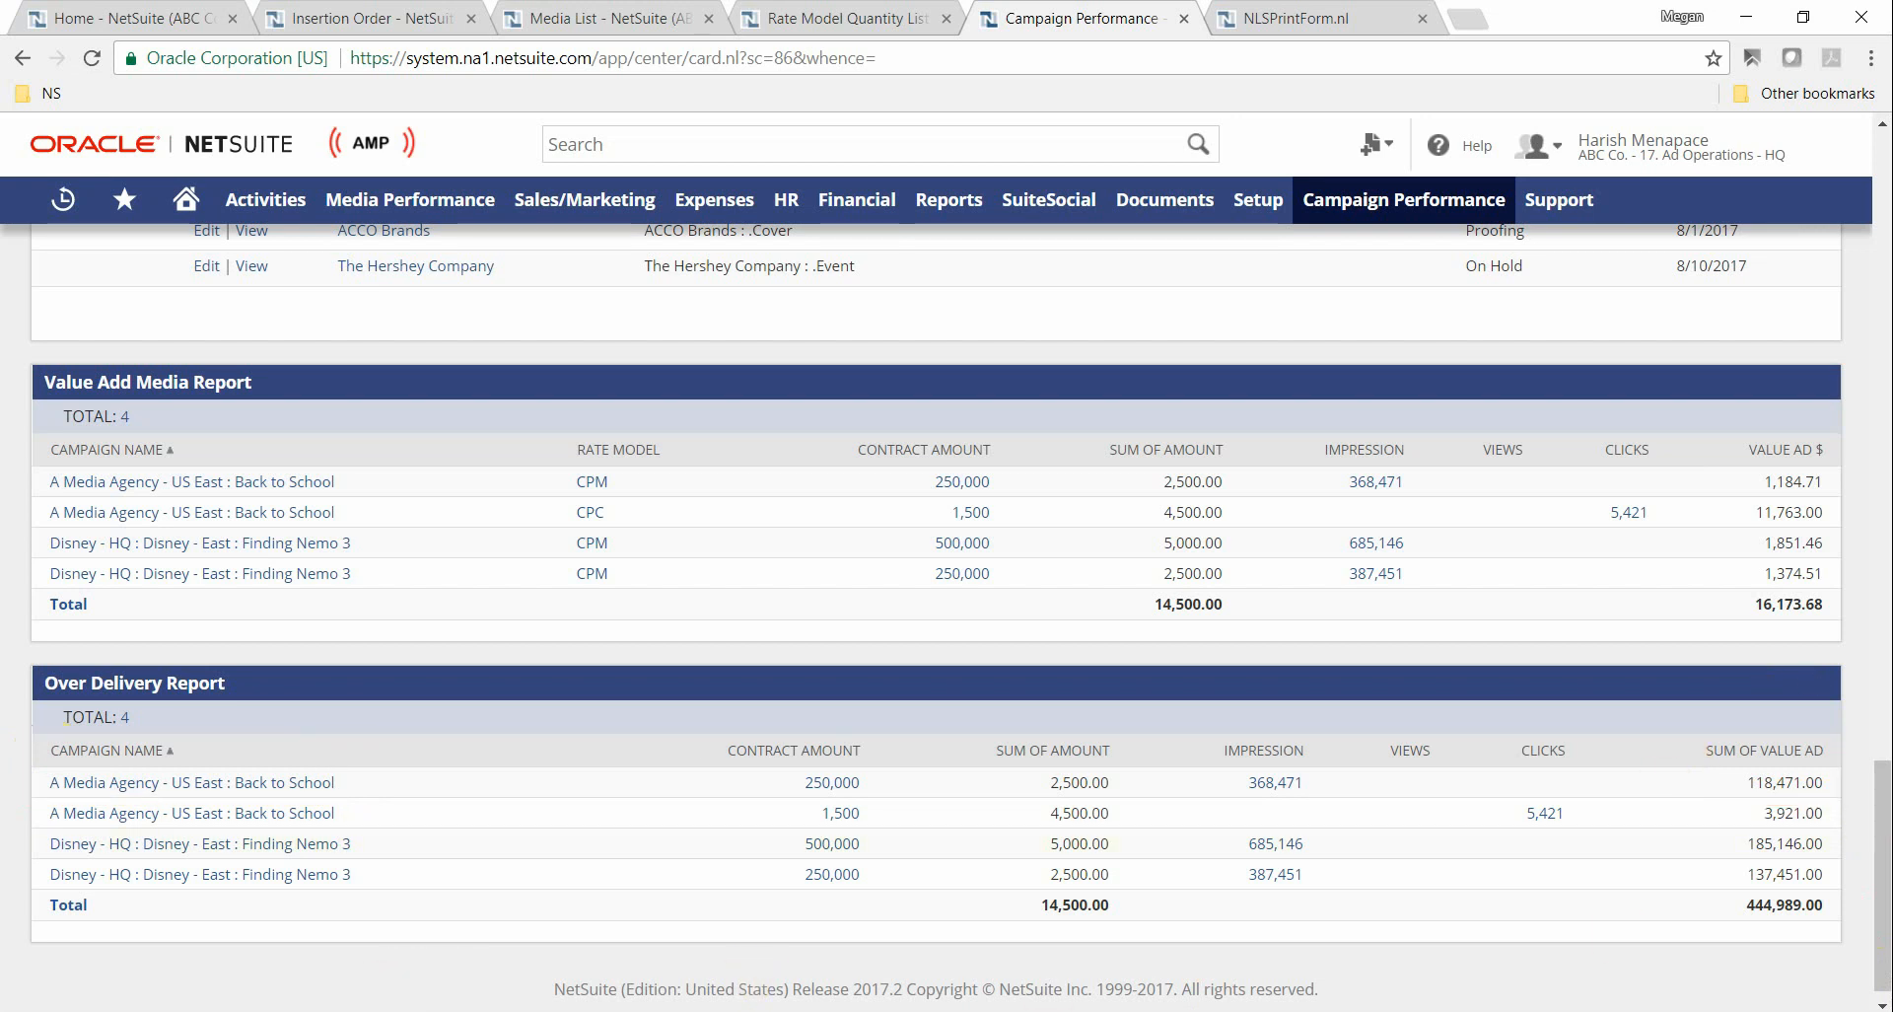
click(286, 974)
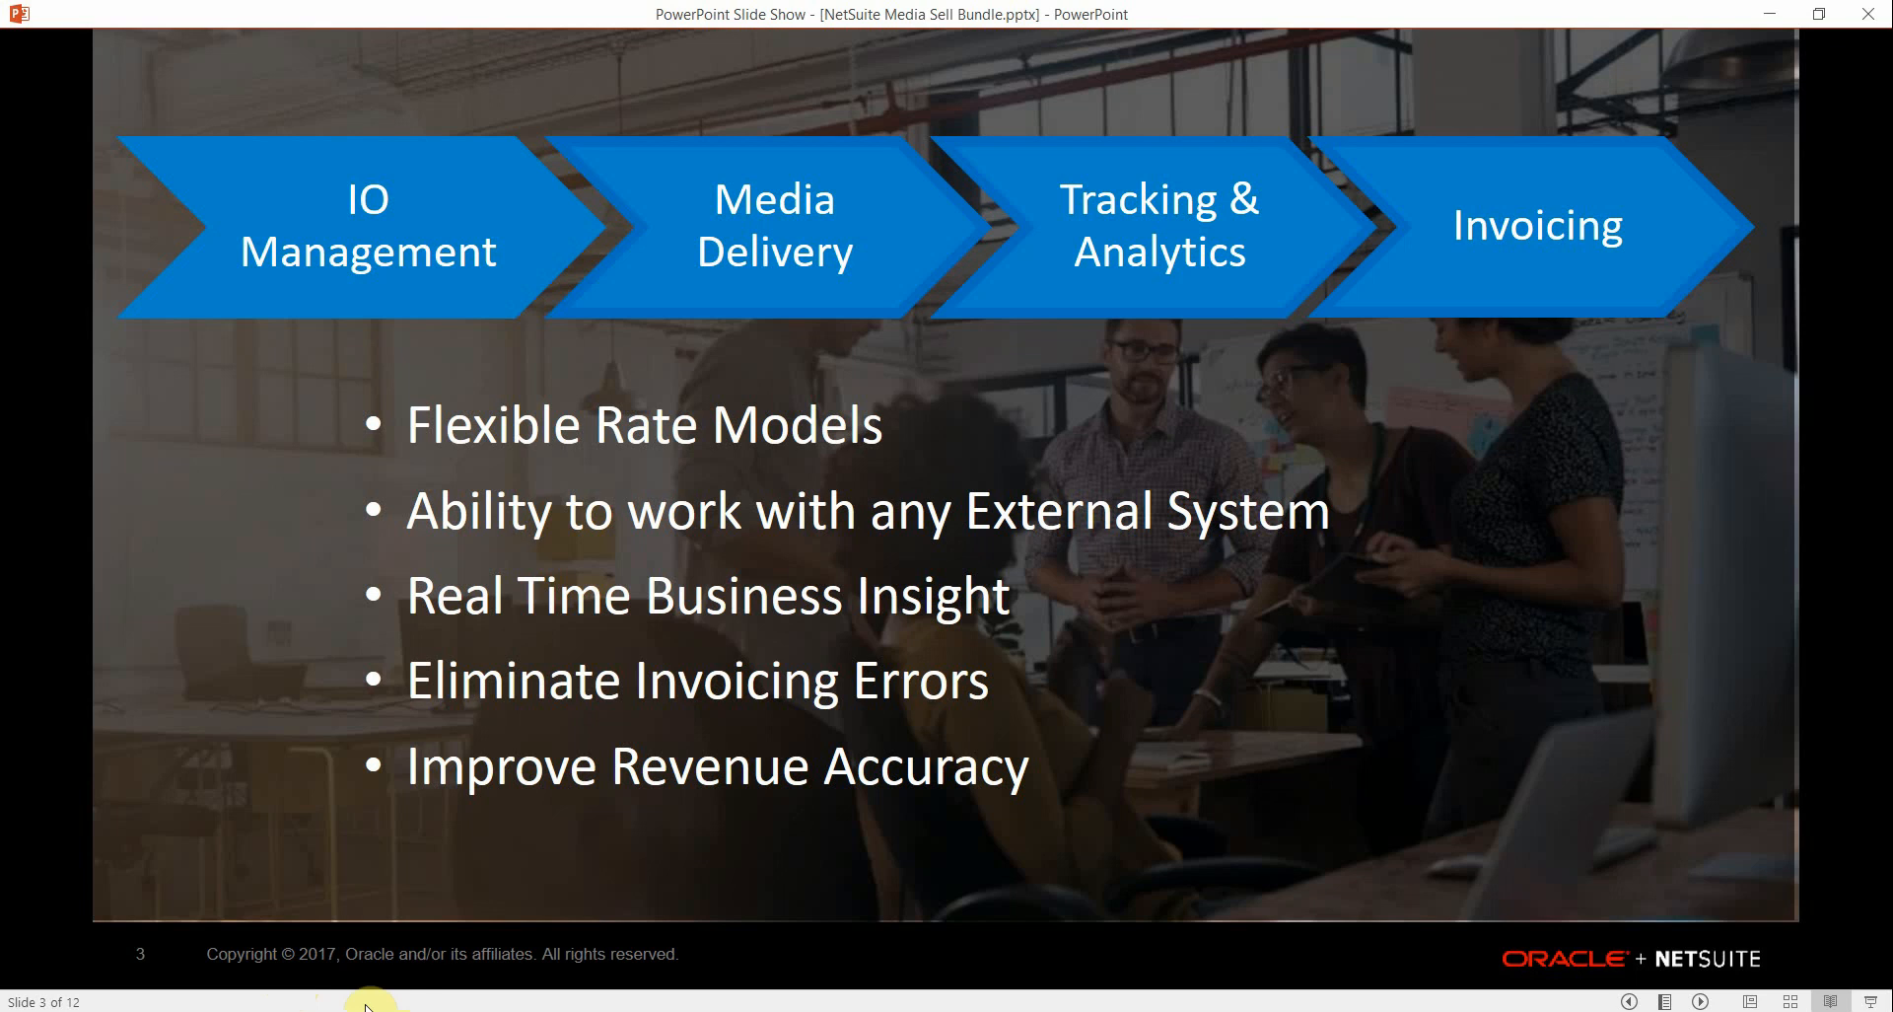